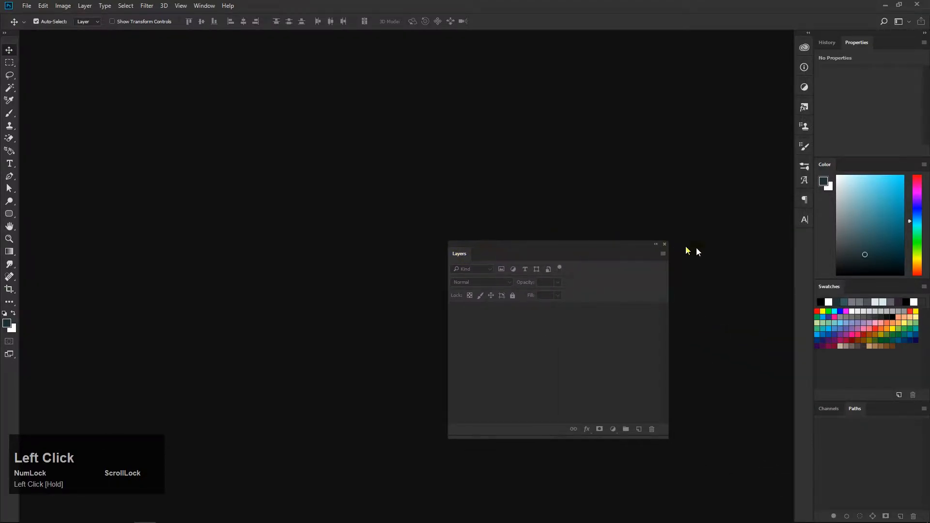
- Close the floating Layers panel, reopen it and dock it together with Channels and Paths
click(664, 244)
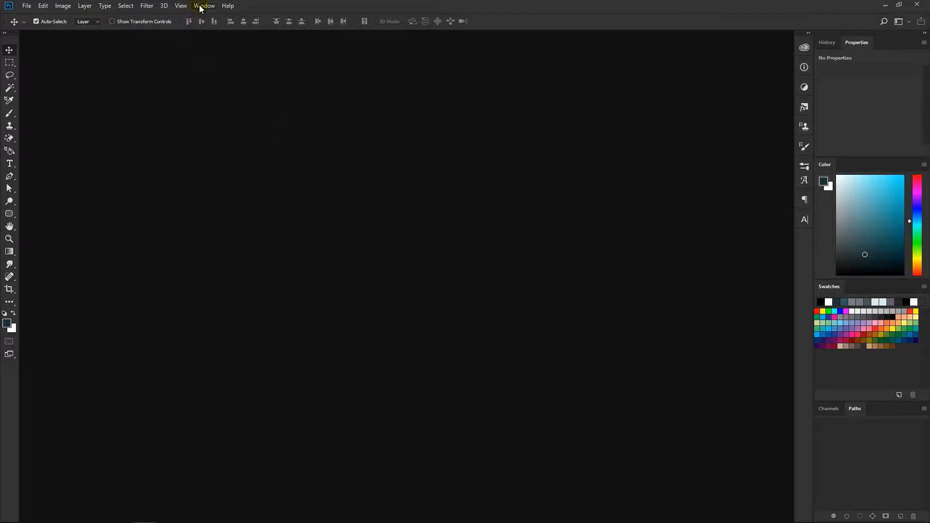
click(202, 6)
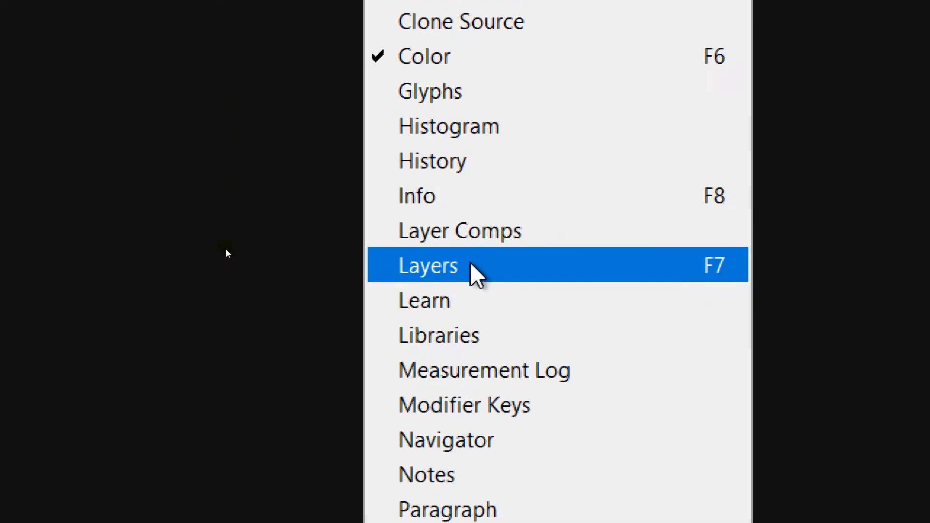
click(473, 284)
drag(468, 261, 848, 384)
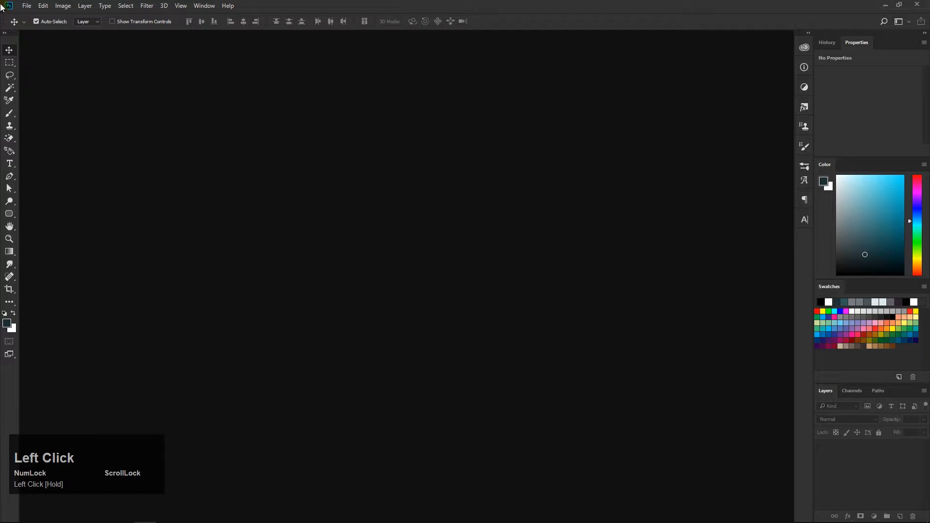
- Create a new document 1000 x 1000 pixels at 150 pixels/inch with a white background
click(22, 6)
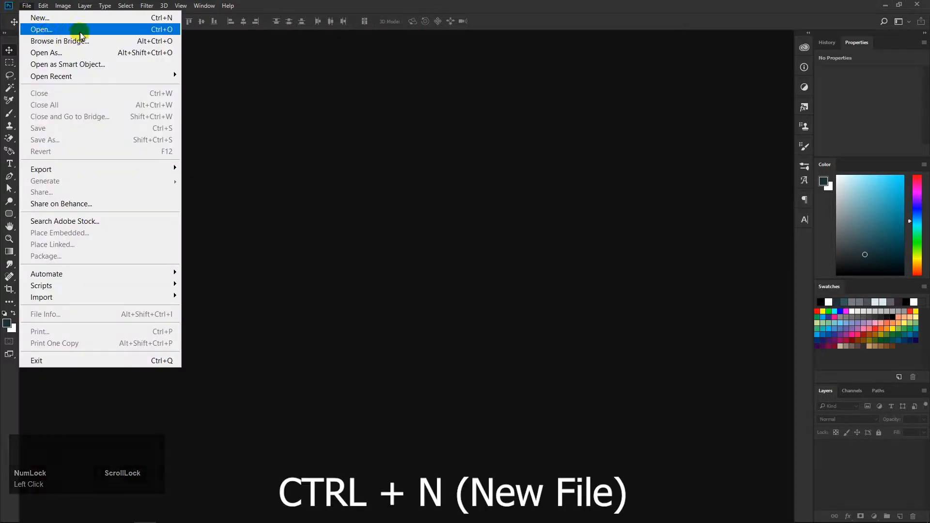
click(51, 19)
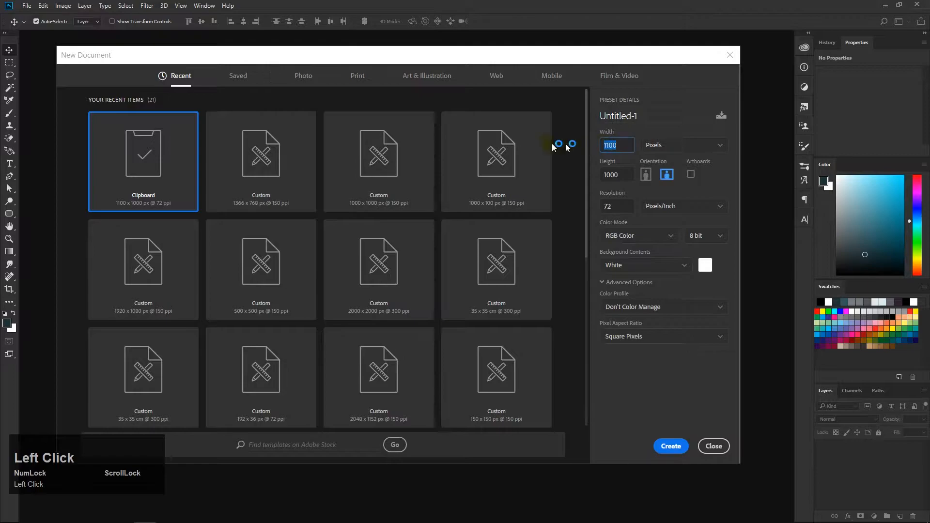
text(1000)
click(603, 175)
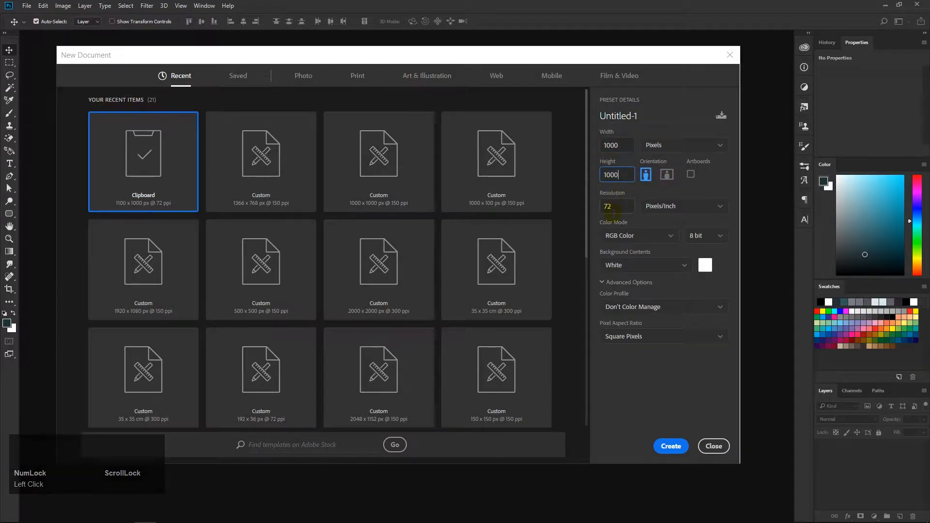
click(607, 205)
text(150)
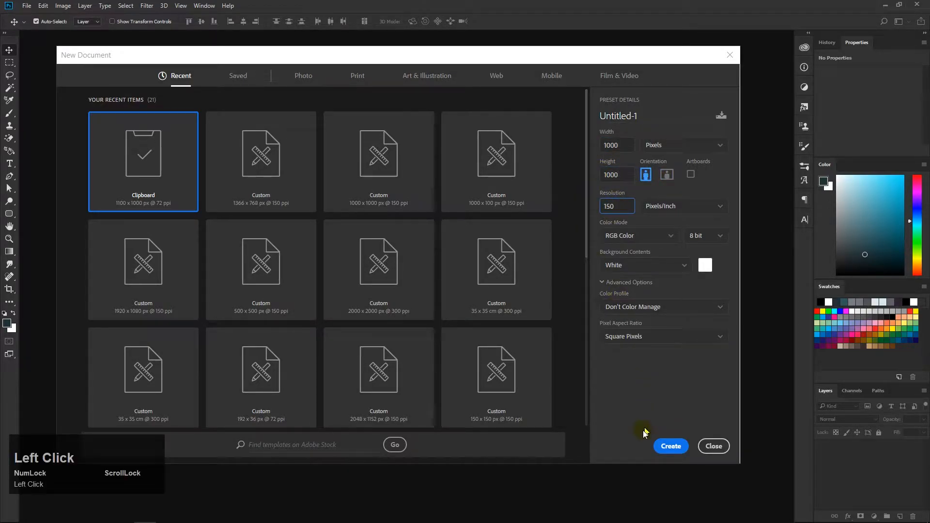
click(673, 450)
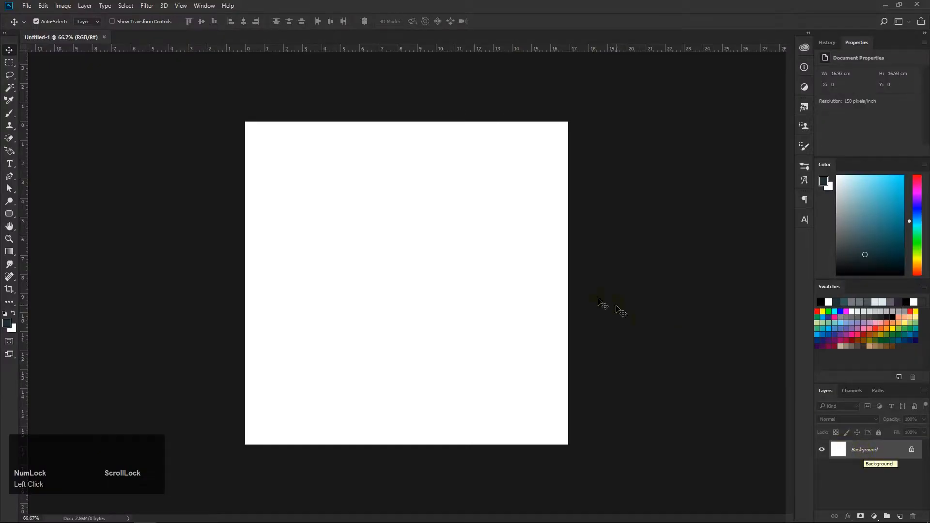
- Unlock the Background layer to try moving it on the canvas, and fully lock that layer again
click(911, 449)
drag(409, 272, 429, 258)
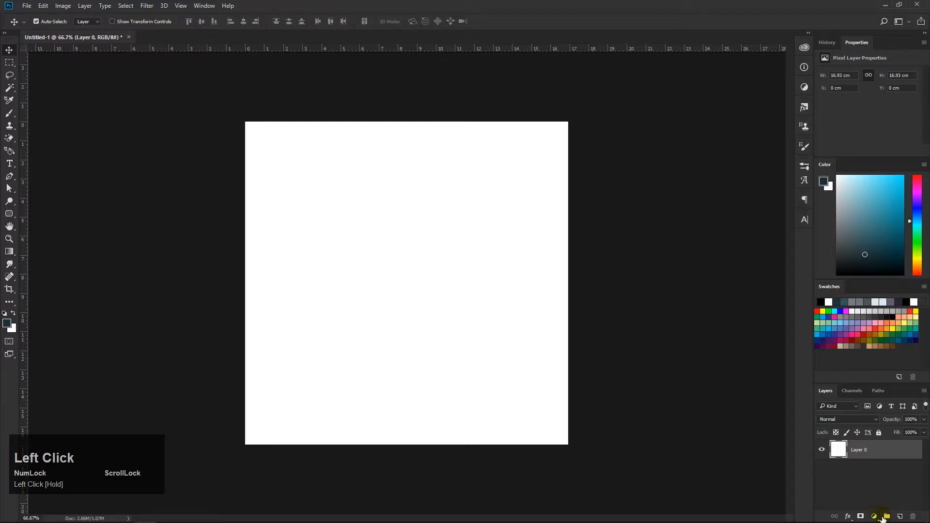
click(877, 432)
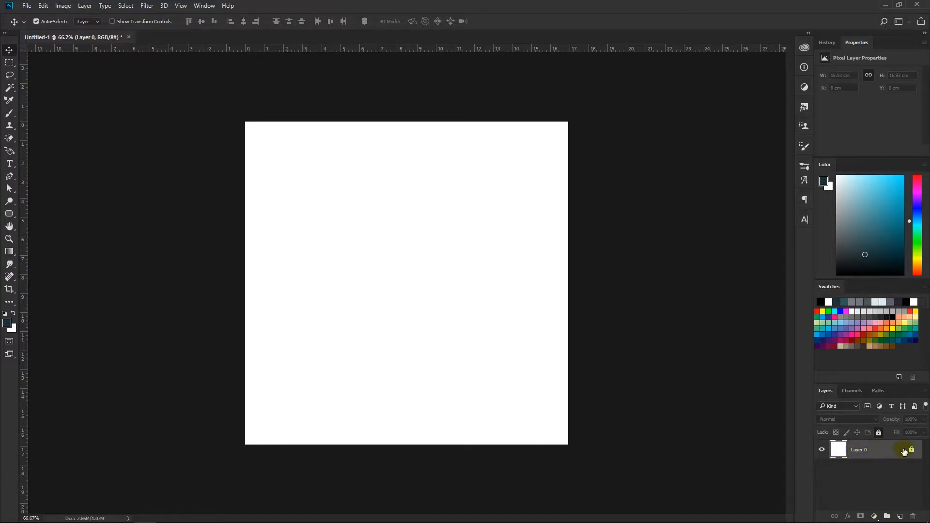
- Toggle the visibility of Layer 0 off and on twice
click(823, 451)
click(822, 451)
click(822, 452)
click(822, 452)
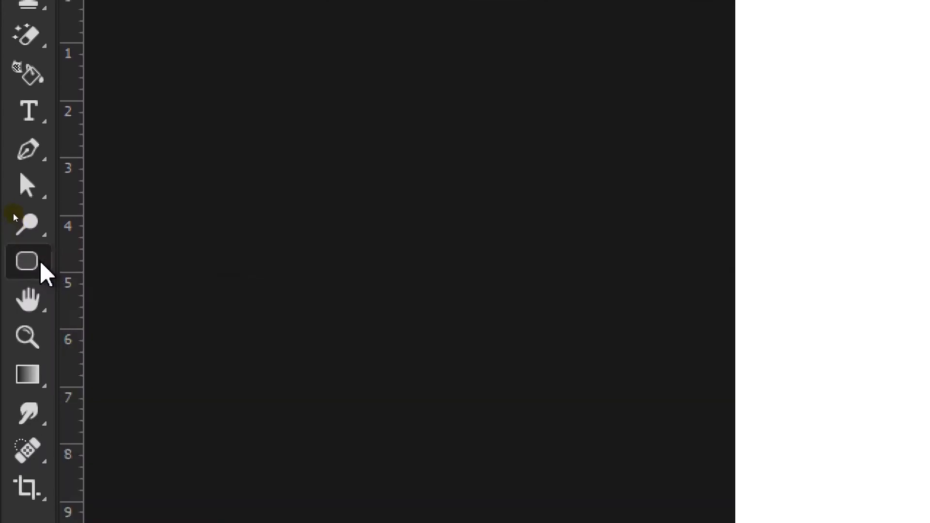
- Draw a black circle about 351 px wide slightly above the canvas centre with the Ellipse tool
right_click(11, 216)
click(52, 232)
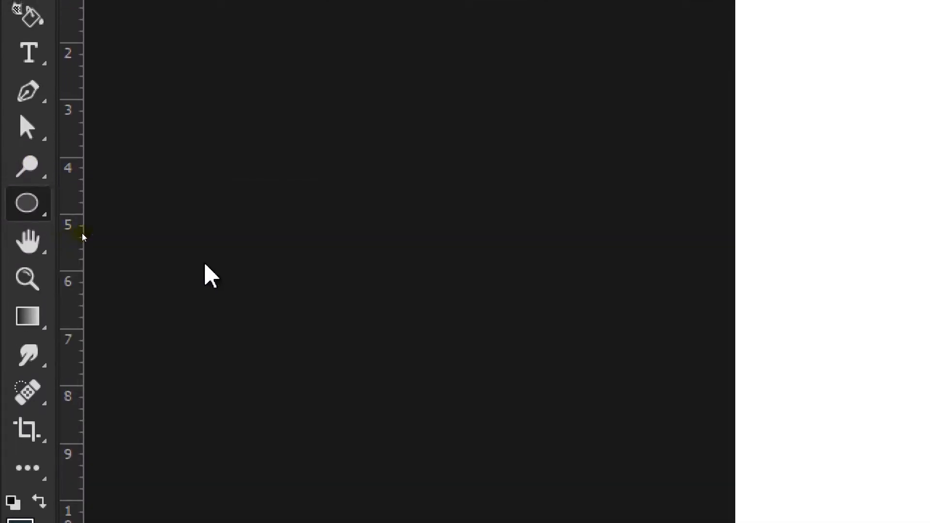
drag(327, 191, 457, 307)
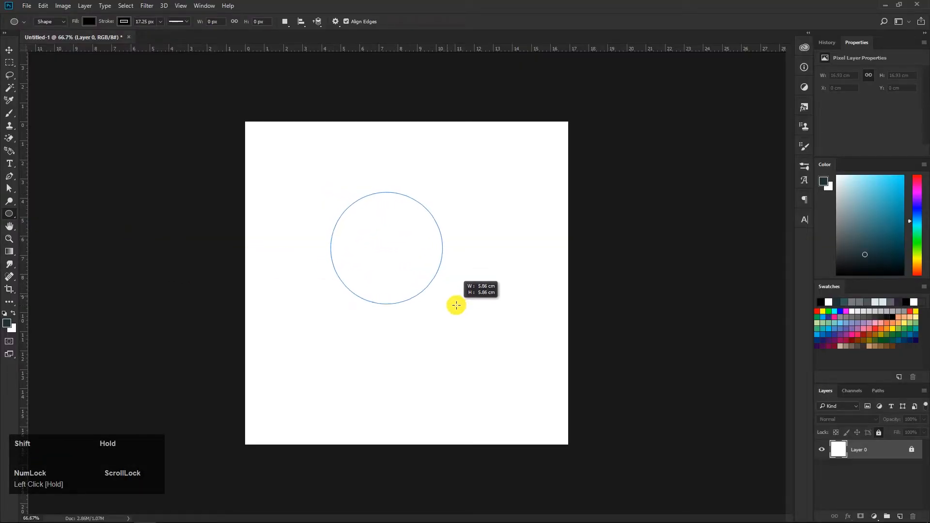
click(841, 448)
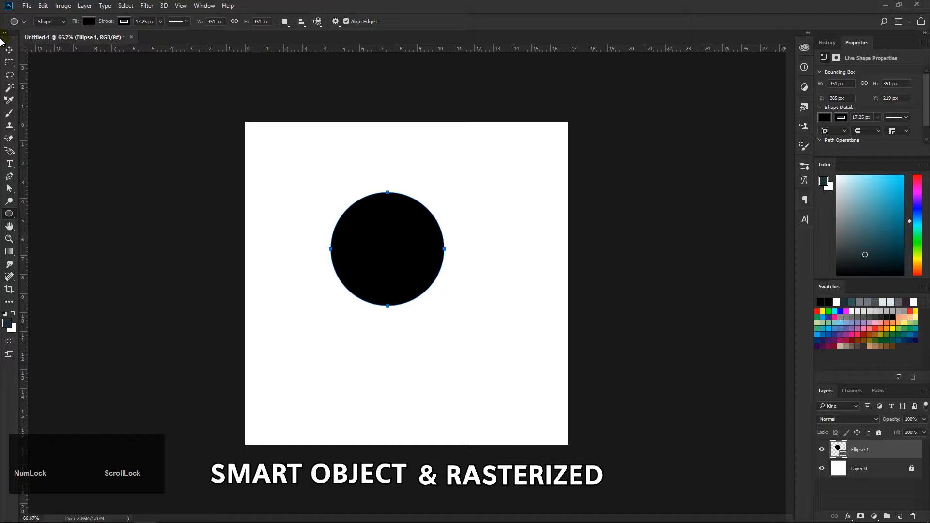
- Move the circle around the canvas and enlarge it with two free transforms to about 1347 px wide
click(9, 50)
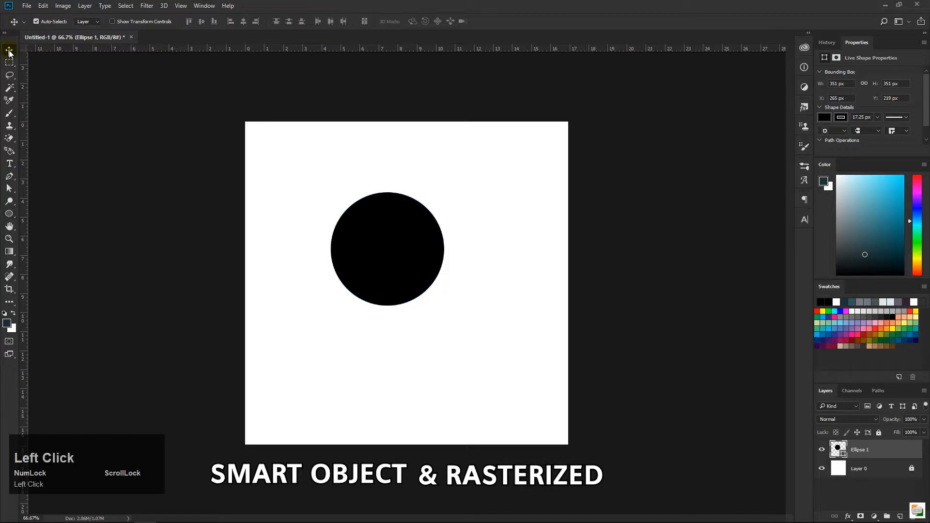
drag(391, 228, 428, 275)
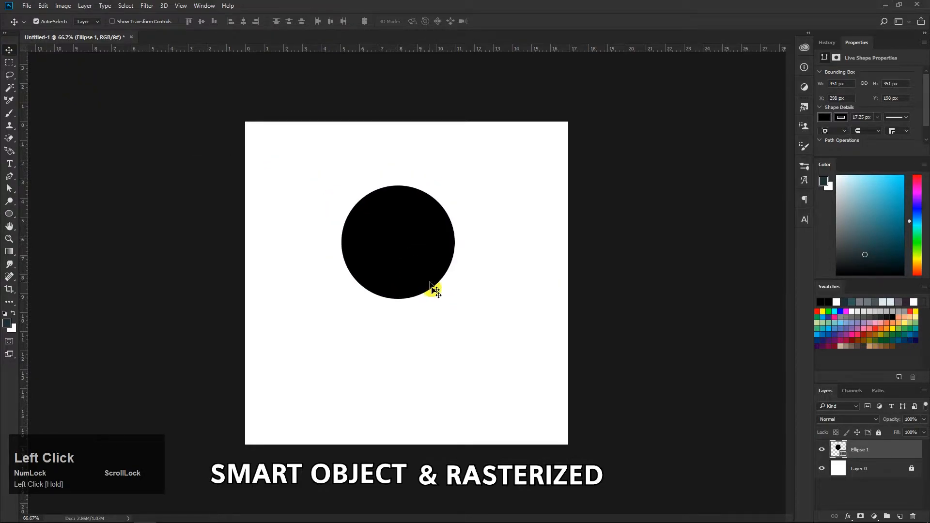
mouse_move(394, 236)
mouse_down()
mouse_move(413, 268)
mouse_move(407, 245)
mouse_move(420, 242)
mouse_move(388, 239)
mouse_up()
key(ctrl+t)
drag(456, 195, 588, 122)
key(Return)
drag(507, 166, 401, 283)
key(ctrl+t)
drag(461, 198, 737, 31)
key(Return)
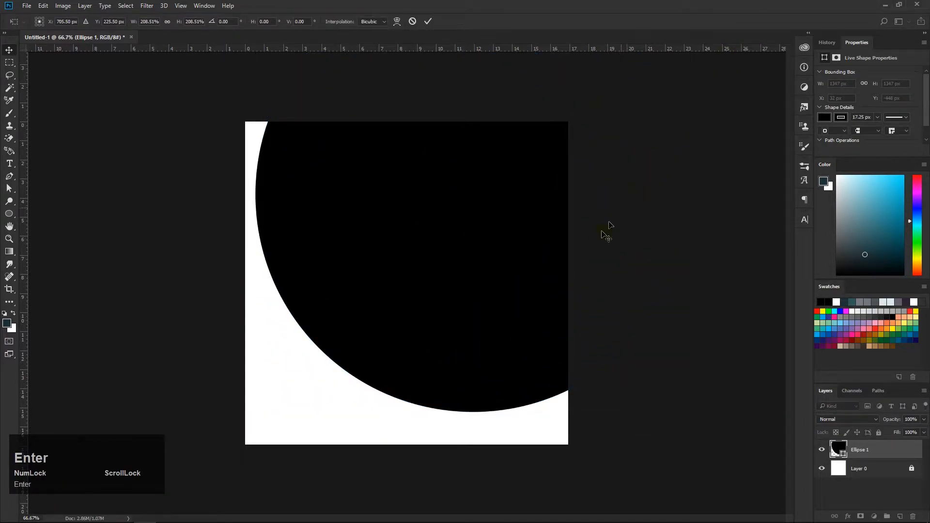
- Scale the circle down to about 674 px with free transform and centre it on the canvas
drag(473, 235, 447, 430)
drag(411, 286, 318, 141)
drag(430, 261, 465, 257)
key(ctrl+t)
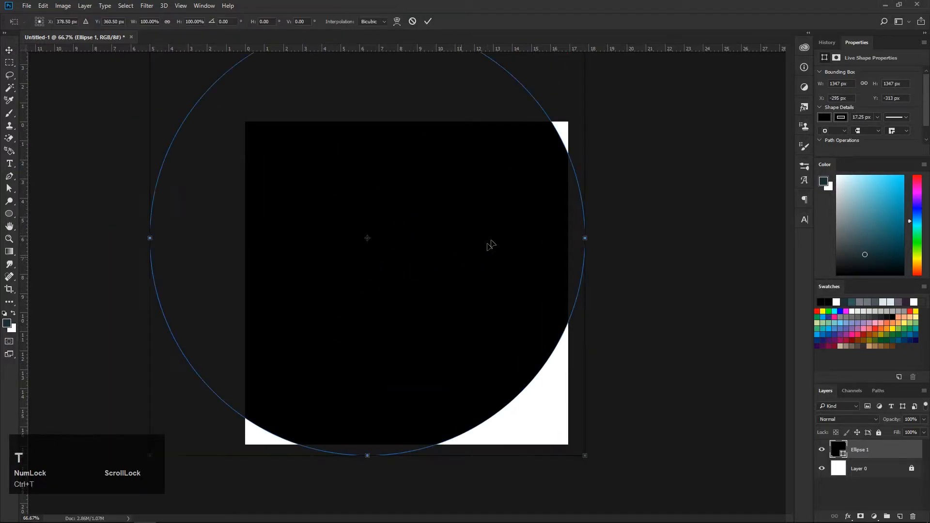
drag(527, 198, 507, 180)
drag(534, 97, 430, 278)
key(Return)
key(ctrl+0)
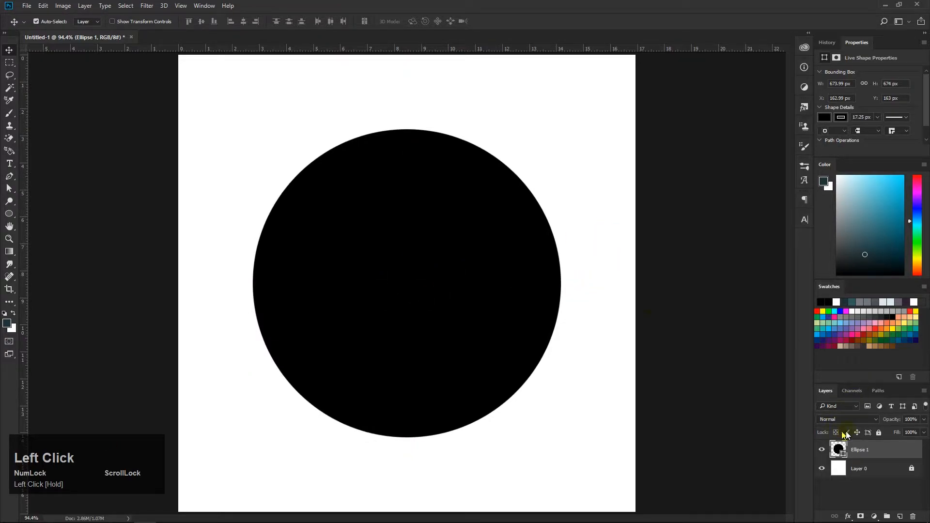
- Try the Eraser tool on the circle and accept rasterizing its shape layer
right_click(10, 139)
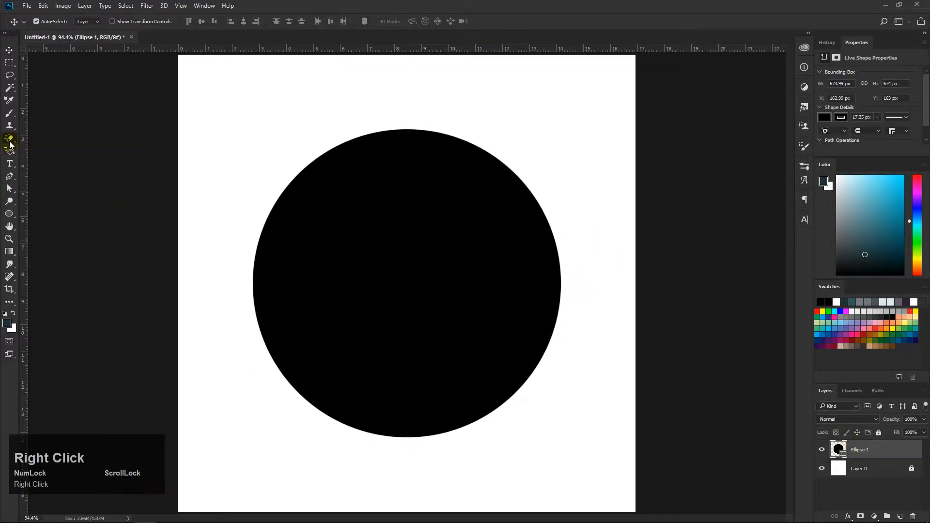
click(53, 138)
drag(286, 143, 348, 191)
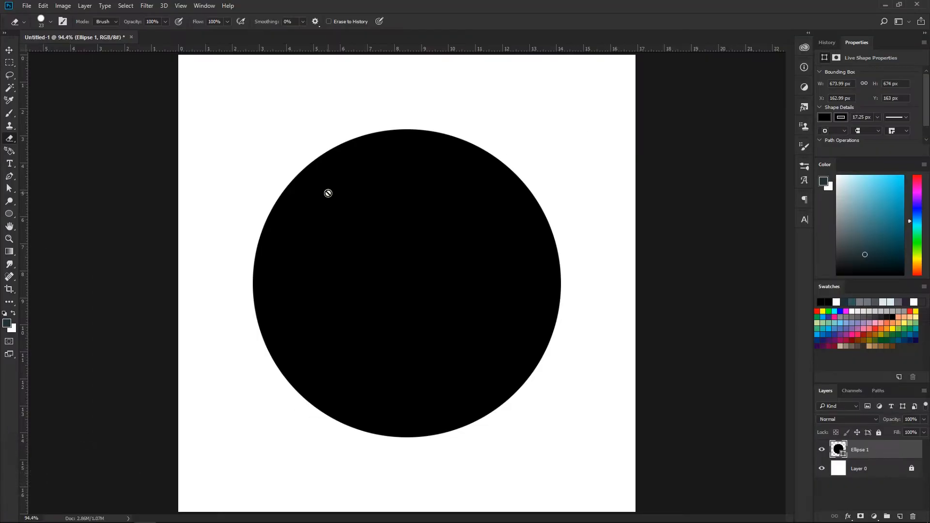
click(465, 263)
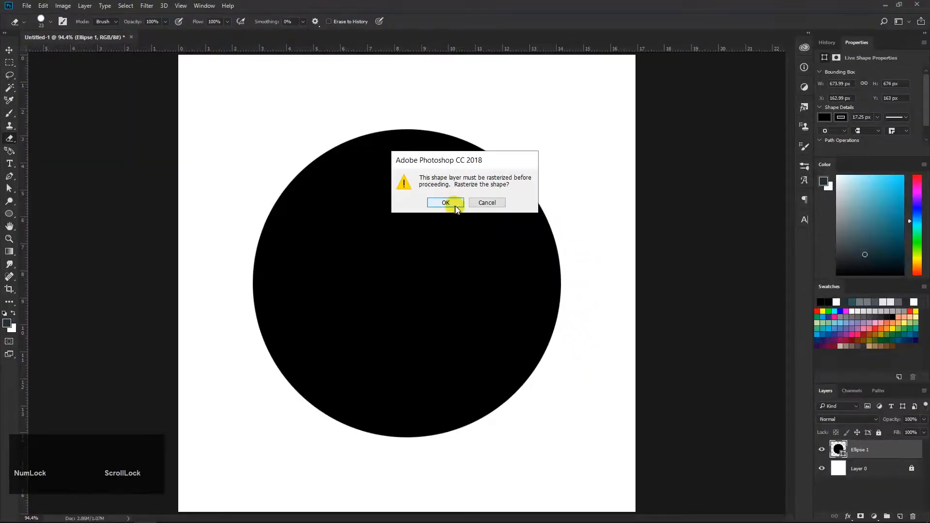
click(445, 203)
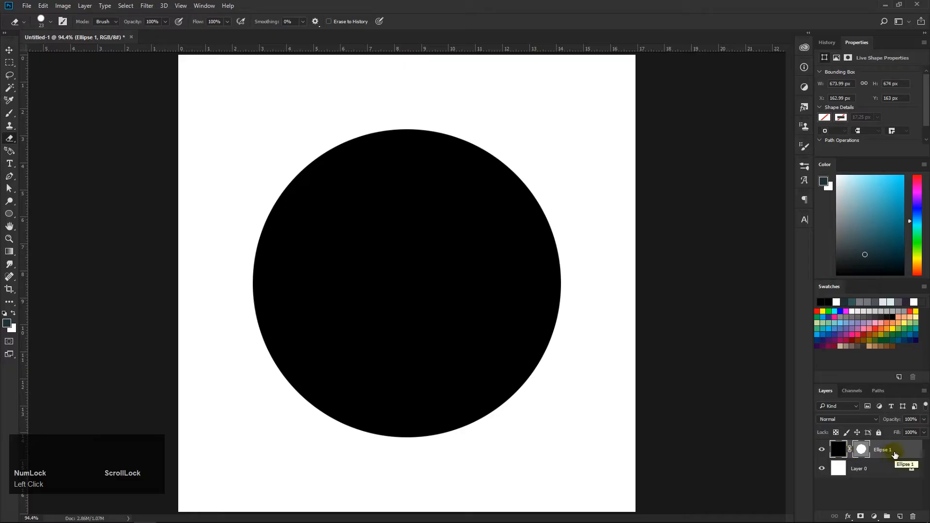
- Convert the Ellipse 1 layer to a smart object and rasterize it by applying the Eraser tool
right_click(753, 348)
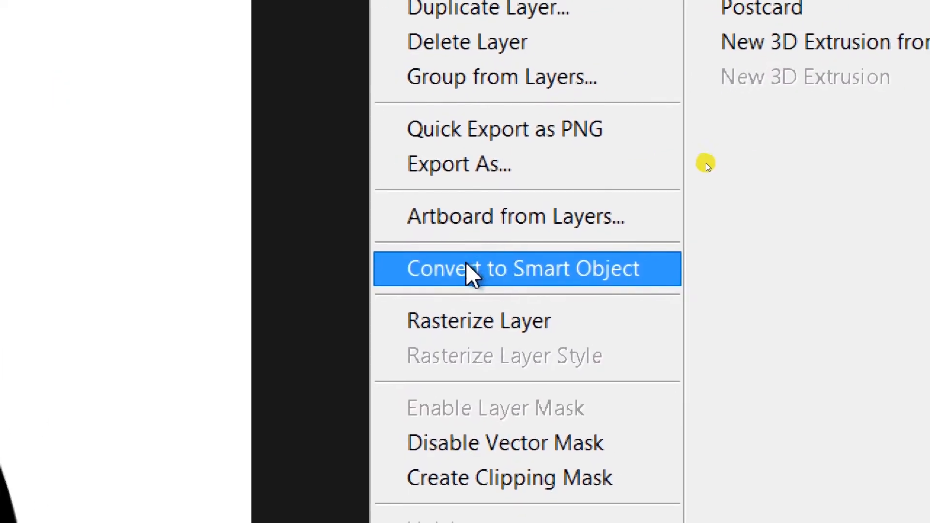
click(472, 270)
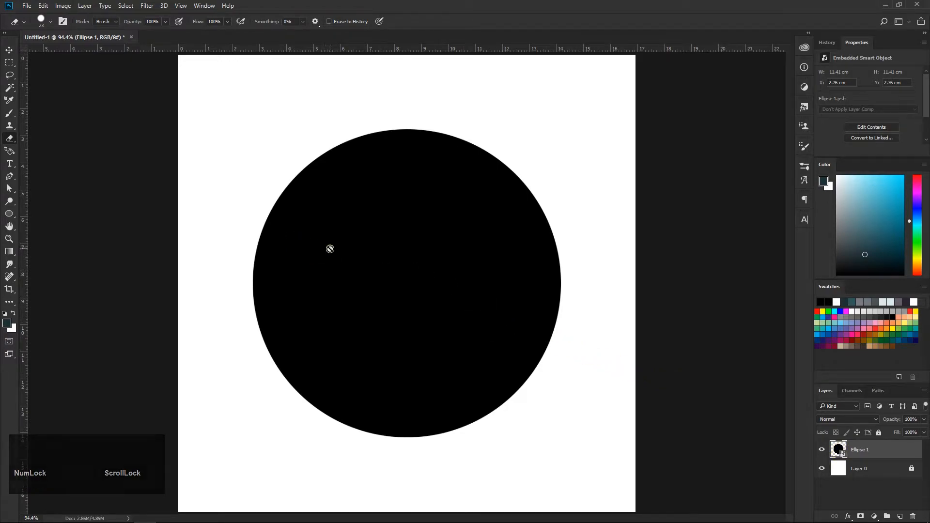
click(379, 270)
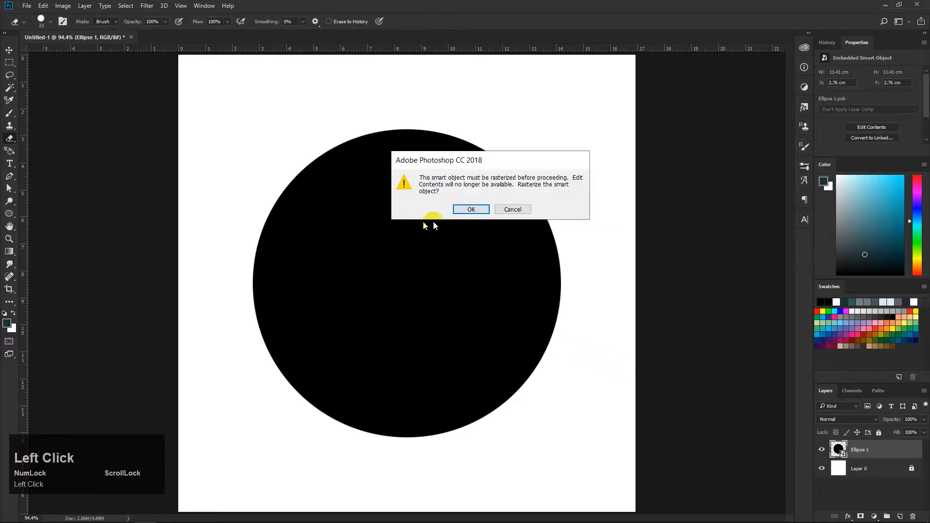
click(480, 212)
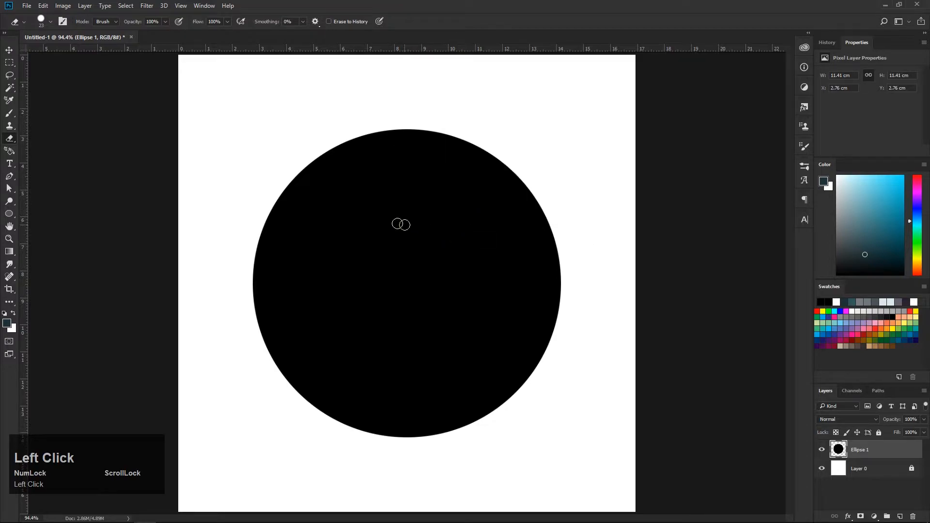
- Erase three roughly parallel diagonal stripes across the black circle
drag(311, 155, 614, 268)
drag(273, 209, 555, 334)
drag(202, 249, 528, 390)
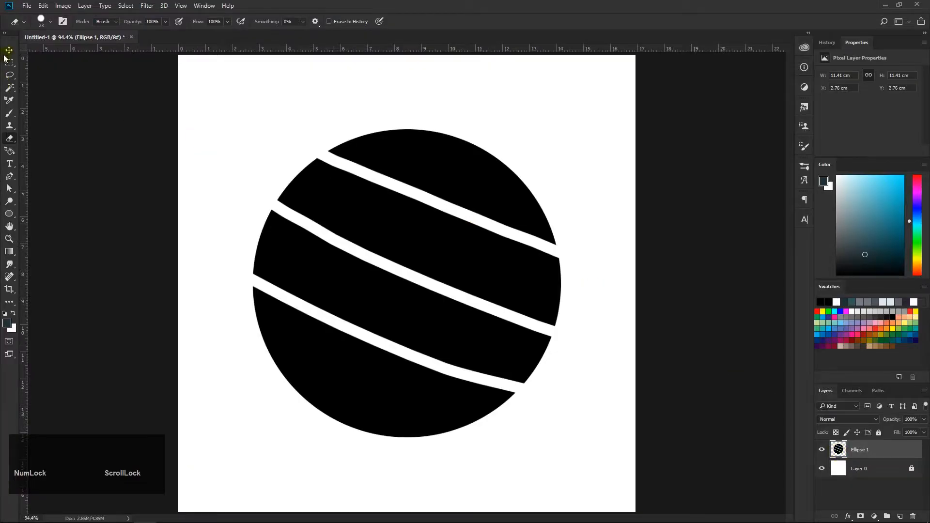
- Shift the striped circle, shrink it to a tiny size and scale it back up to about 13.97 cm wide
click(6, 52)
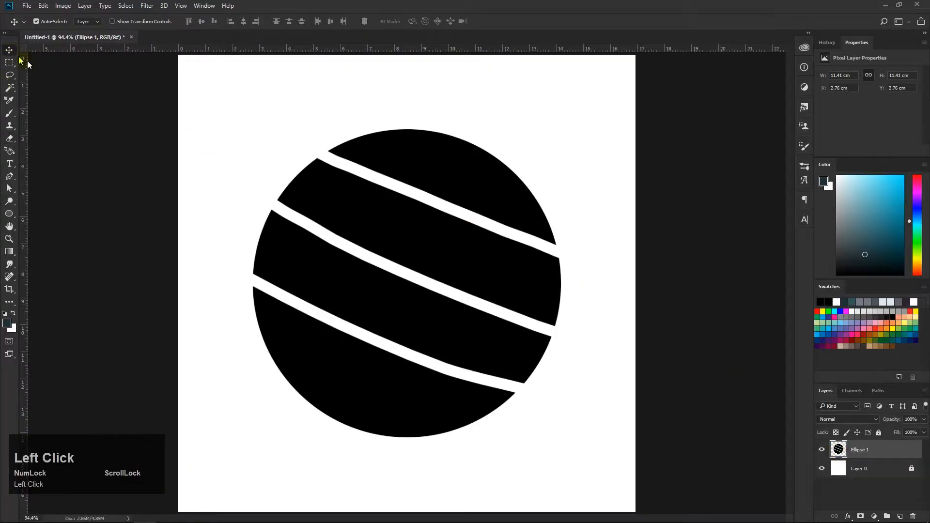
drag(495, 222, 490, 261)
key(ctrl+t)
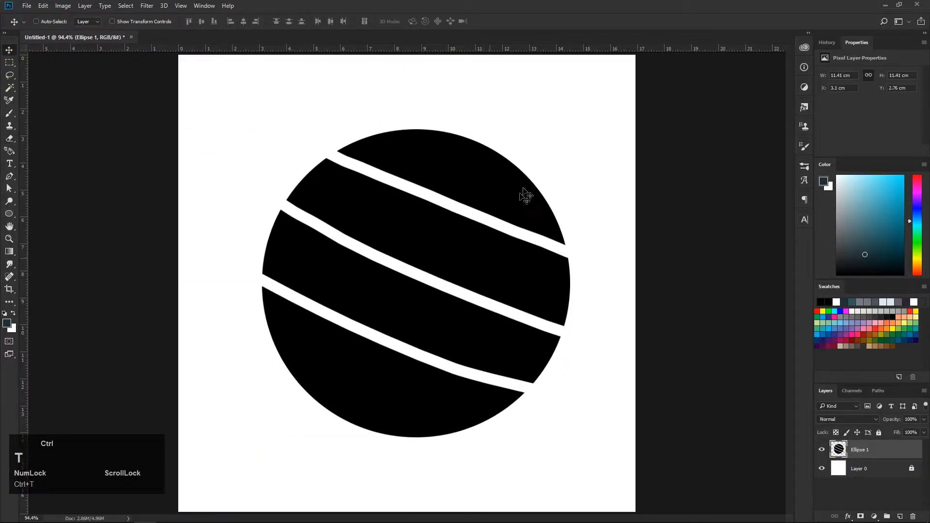
drag(570, 129, 601, 93)
key(Return)
key(ctrl+t)
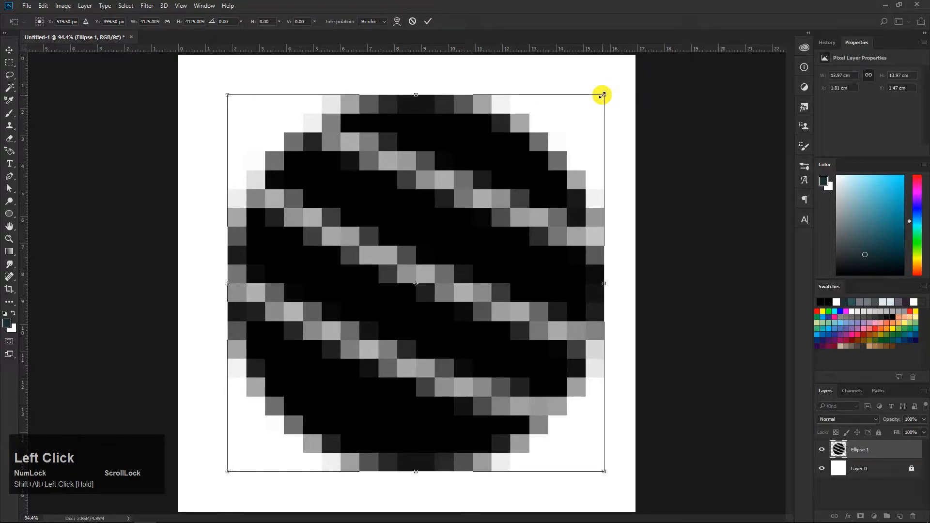
key(Return)
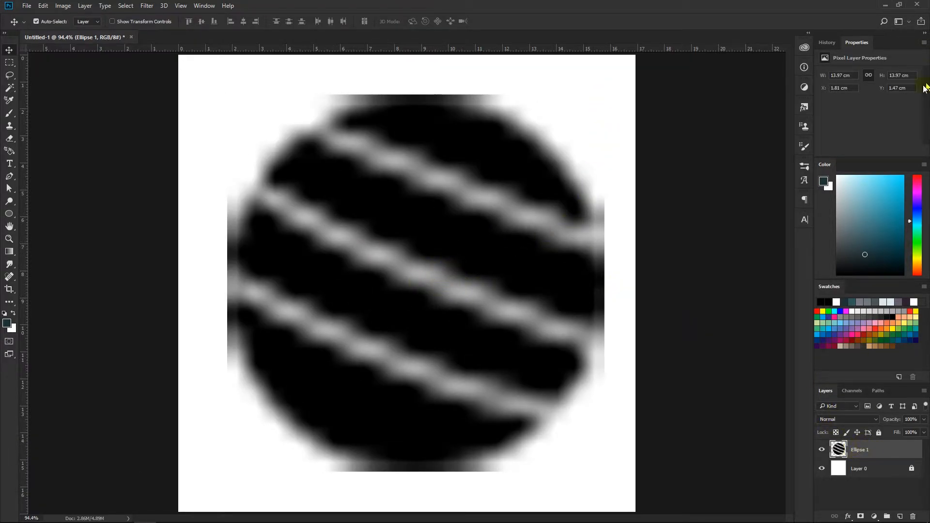
- Delete the blurred striped circle's layer, Ellipse 1
click(881, 456)
key(Delete)
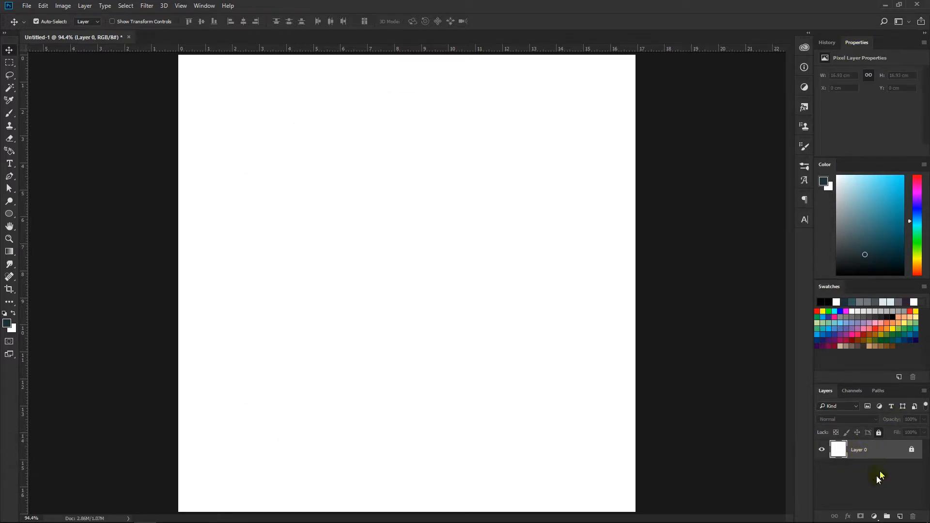
- Draw three black circles on separate layers: two side by side in the upper half, the second about 245 px, and one about 255 px below
click(9, 214)
drag(257, 151, 412, 274)
click(867, 484)
mouse_move(419, 153)
mouse_down()
mouse_move(549, 238)
mouse_move(564, 267)
mouse_up()
click(697, 433)
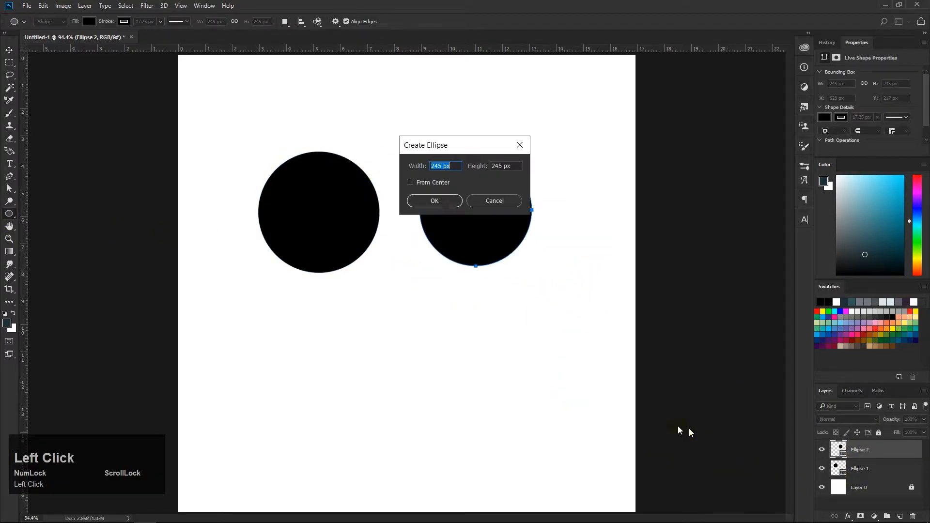
click(490, 200)
click(848, 506)
drag(307, 308, 491, 425)
click(873, 504)
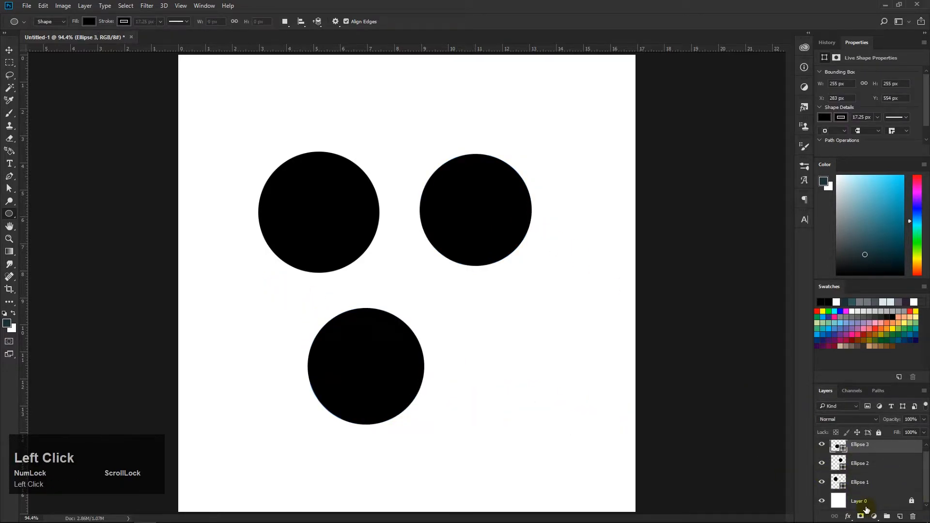
- Select the three ellipse layers in turn and fill the lower circle, Ellipse 3, with bright red
scroll(876, 457, up, 1)
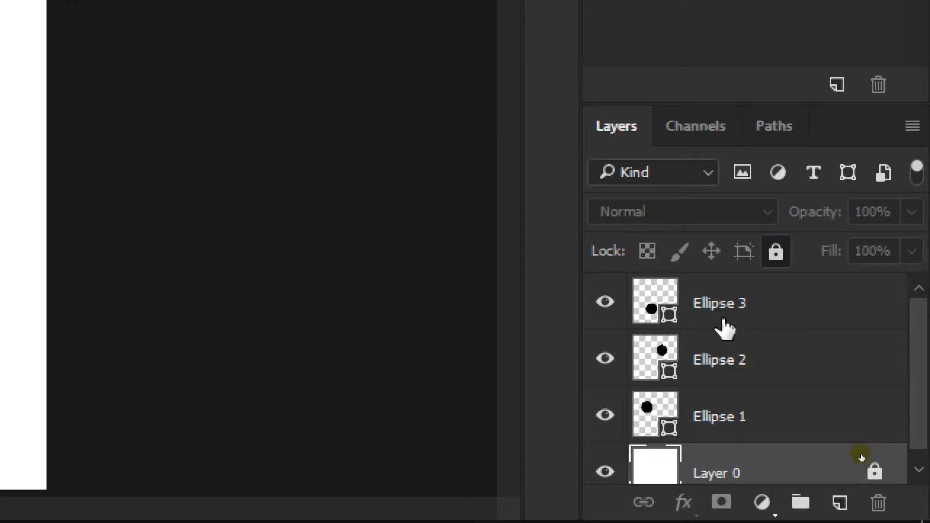
click(725, 426)
click(727, 358)
click(722, 310)
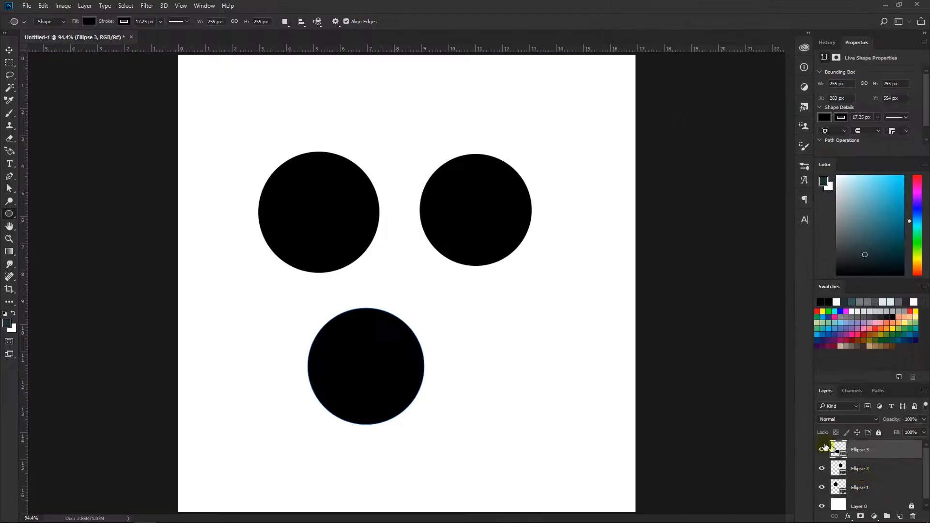
double_click(837, 451)
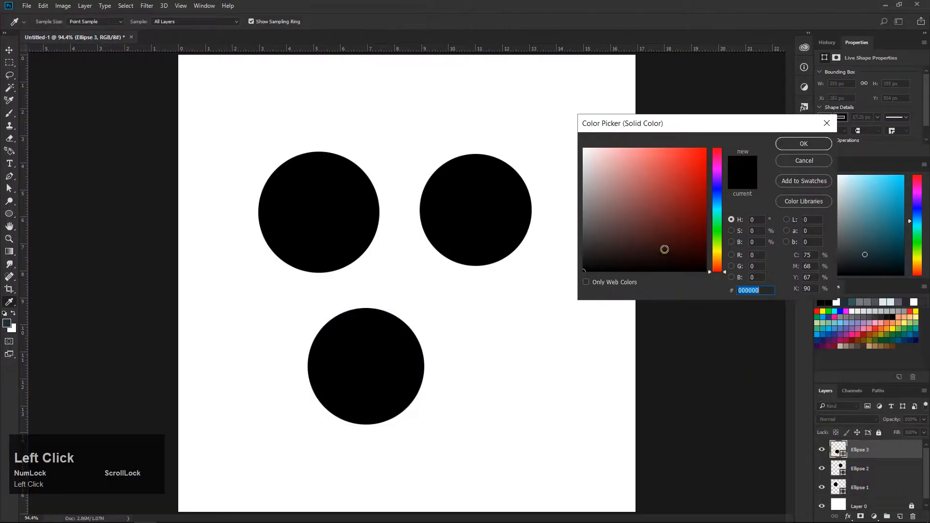
drag(665, 215, 684, 184)
click(801, 145)
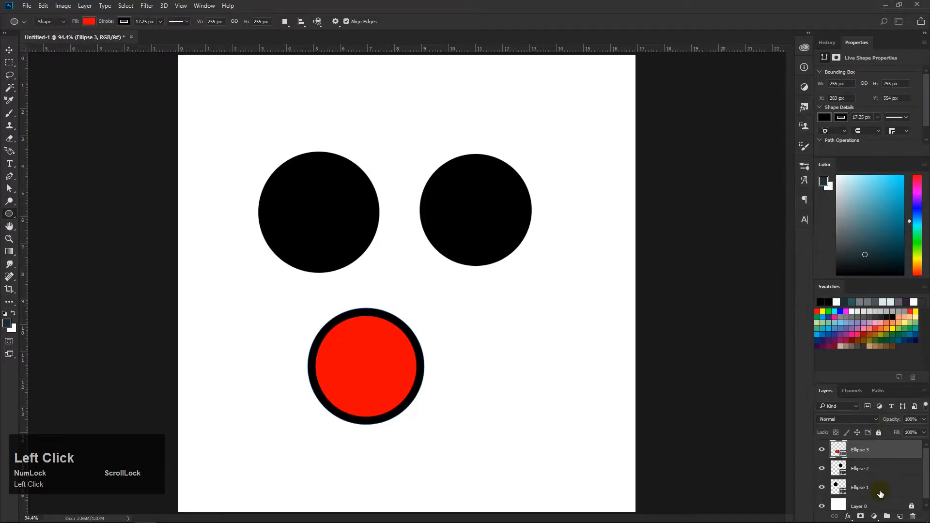
- Change the fill of the upper-right circle, Ellipse 2, to bright yellow
double_click(842, 468)
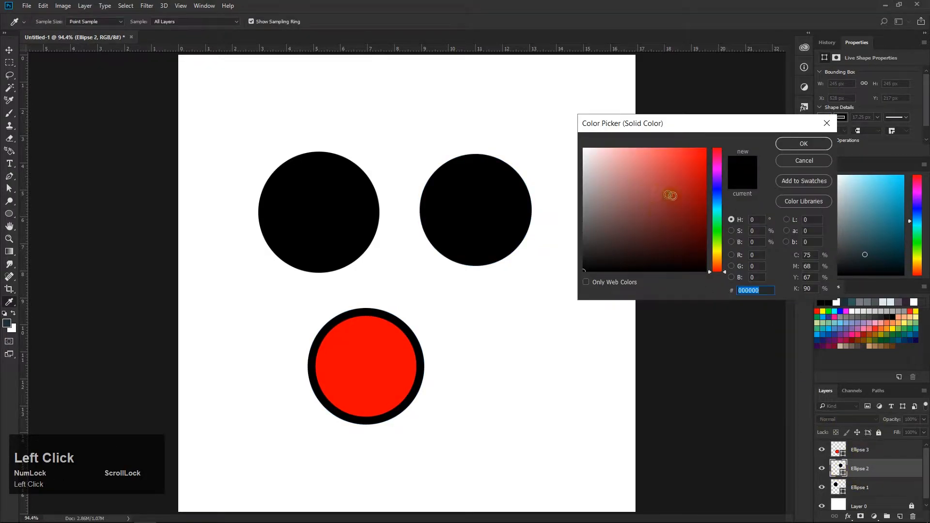
drag(717, 263, 718, 253)
click(704, 149)
click(802, 145)
- Change the fill of the upper-left circle, Ellipse 1, to bright green
double_click(836, 494)
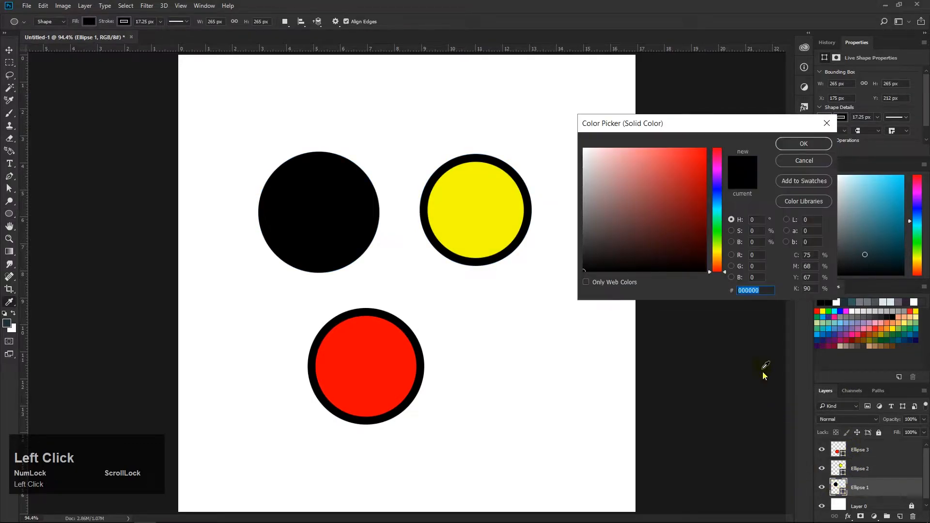
drag(721, 241, 721, 229)
click(705, 149)
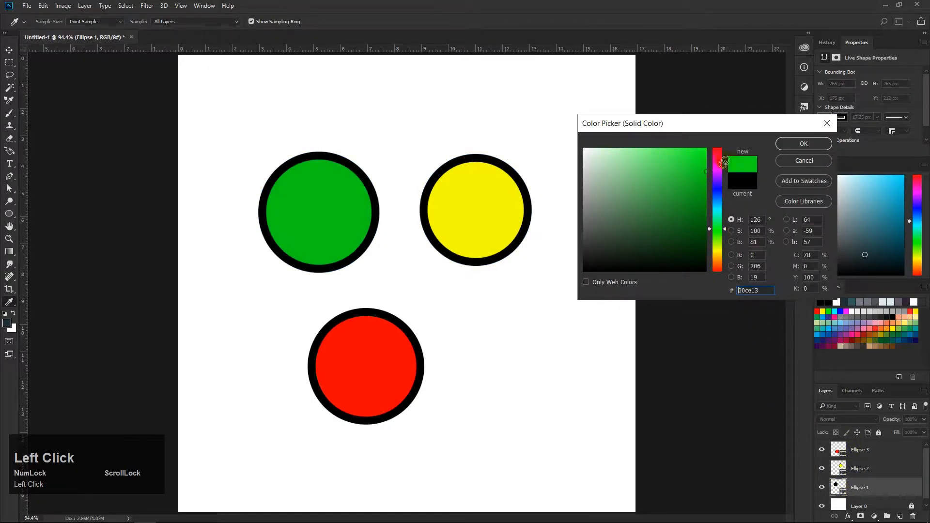
click(812, 145)
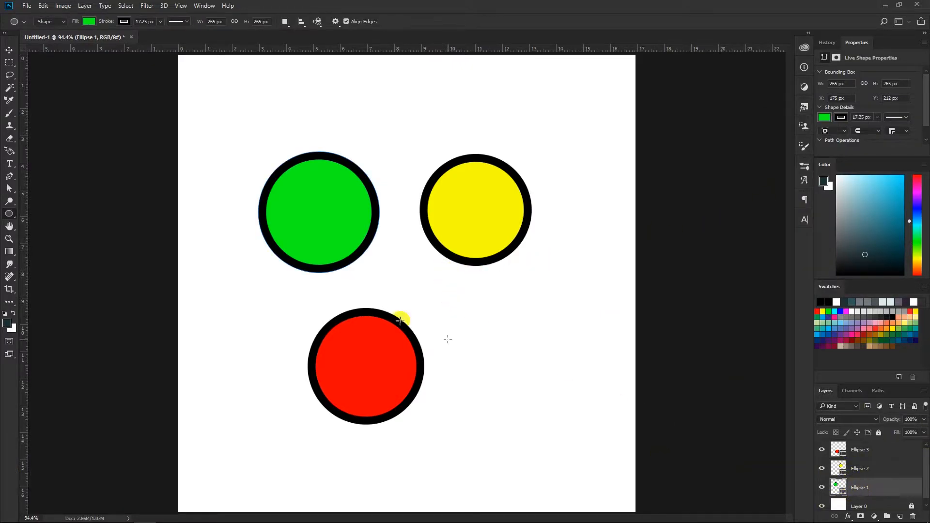
- Move the green, yellow and red circles together so that they overlap near the middle of the canvas
click(10, 50)
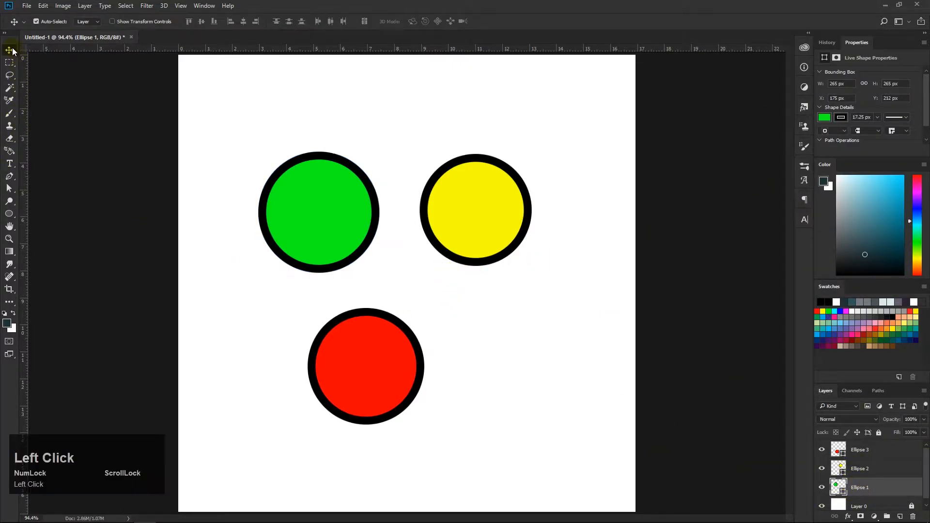
click(411, 333)
drag(397, 365, 379, 224)
drag(384, 262, 364, 262)
drag(376, 179, 377, 183)
drag(270, 139, 429, 286)
click(533, 214)
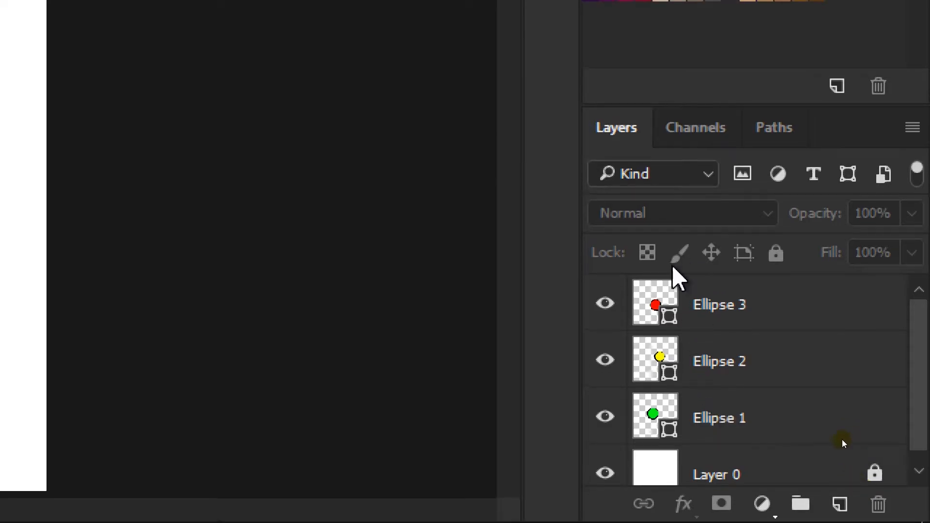
- Select the three ellipse layers one after another and nudge the overlapping red, yellow and green circles slightly
click(660, 308)
click(715, 362)
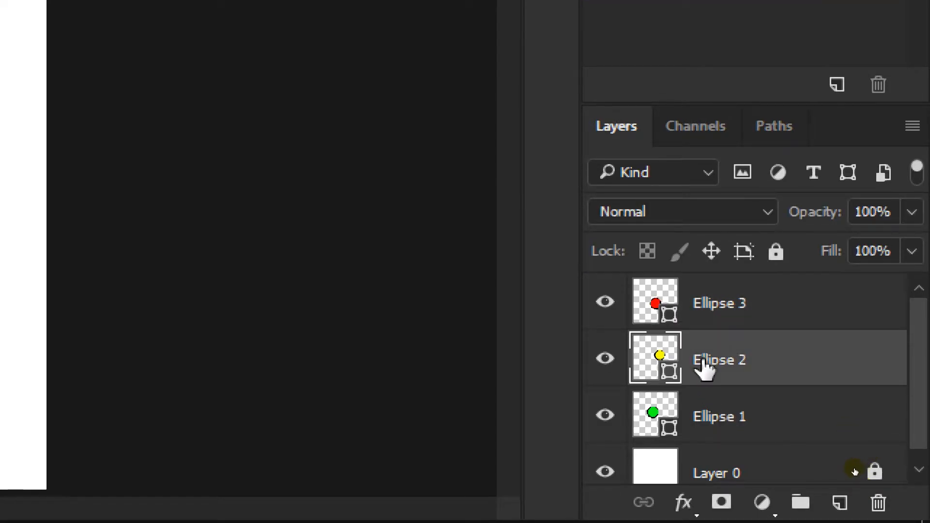
click(706, 420)
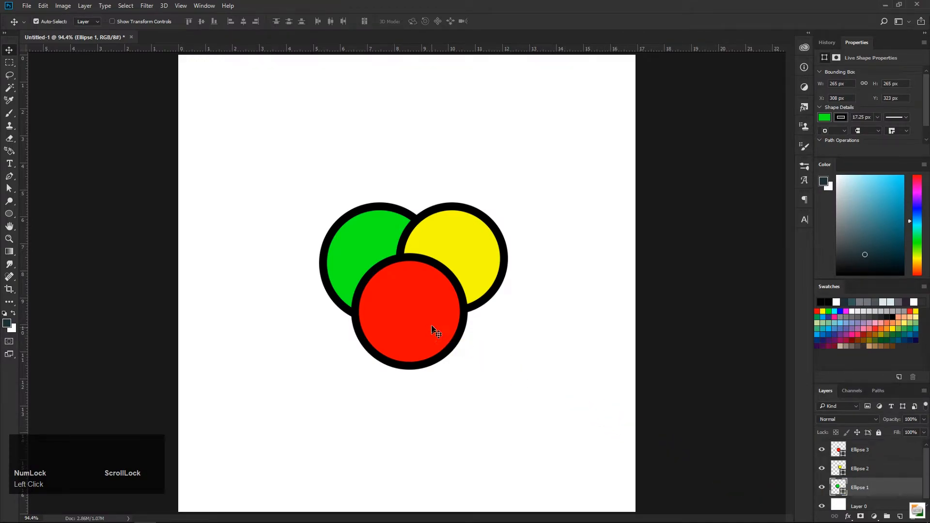
mouse_move(433, 330)
mouse_down()
mouse_move(441, 317)
mouse_move(442, 333)
mouse_up()
mouse_move(467, 251)
mouse_down()
mouse_move(478, 251)
mouse_move(460, 260)
mouse_up()
drag(369, 252, 374, 257)
- Place Ellipse 1 above Ellipse 2 in the layer order and shift the green and yellow circles
drag(869, 486, 871, 462)
drag(430, 255, 400, 240)
drag(461, 248, 480, 228)
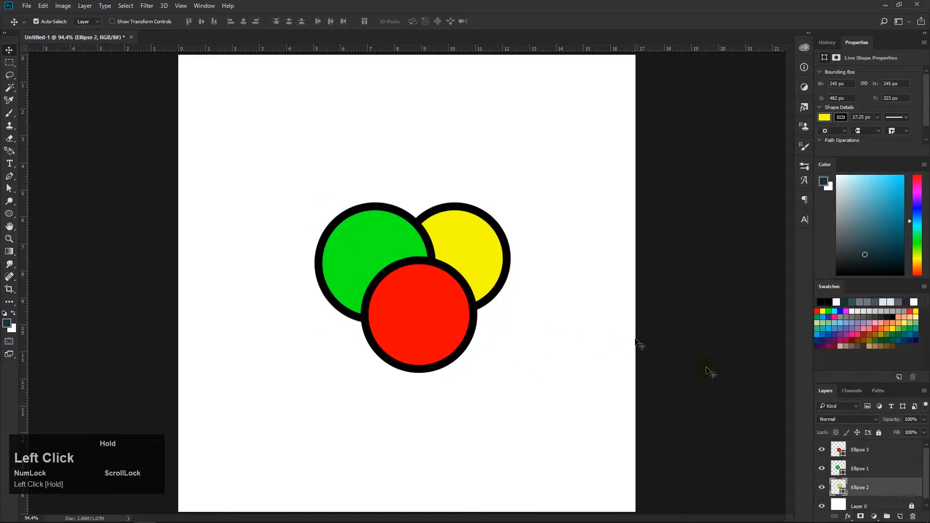
- Place Ellipse 3 below Ellipse 2 in the layer order and pull the three circles apart
drag(879, 457, 885, 499)
drag(428, 343, 430, 341)
drag(378, 288, 318, 259)
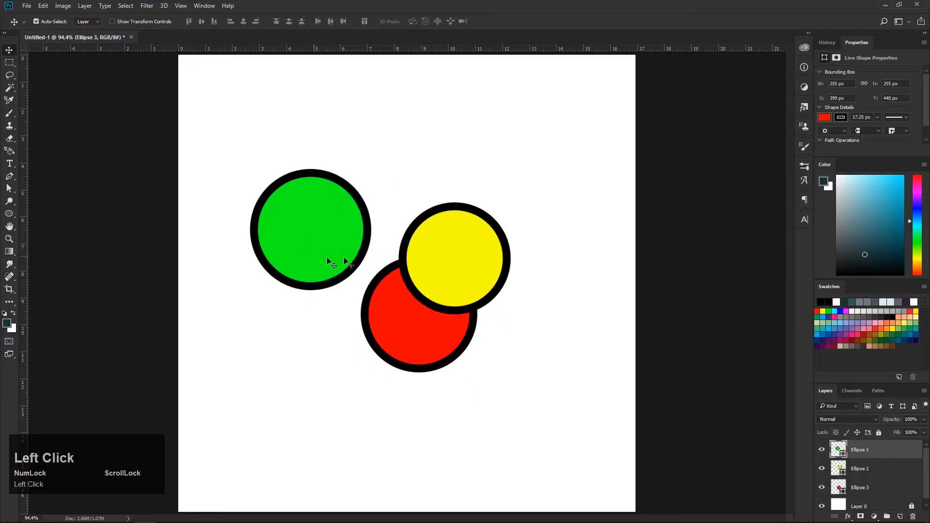
drag(418, 249, 454, 235)
drag(433, 302, 390, 322)
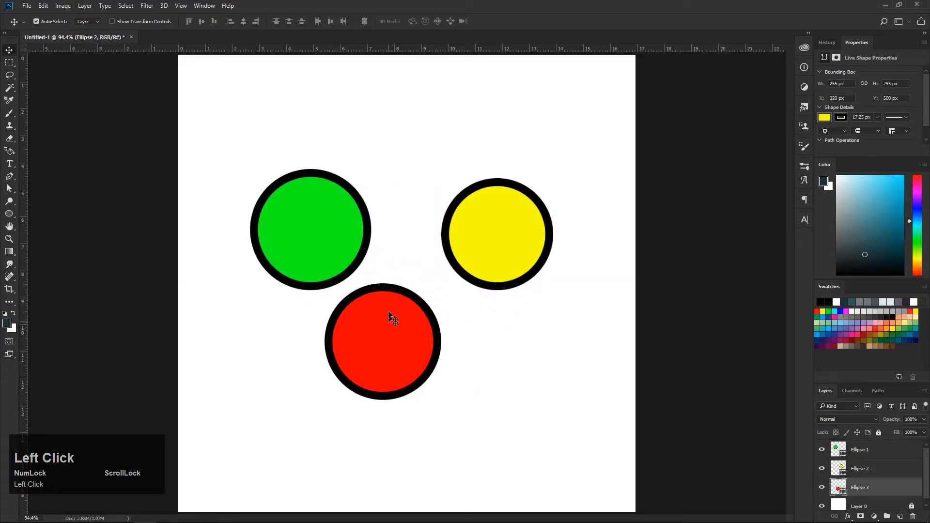
- Reposition each circle separately, with green and yellow side by side in the upper half and red below the yellow one
drag(331, 235, 354, 274)
drag(480, 253, 445, 264)
drag(328, 256, 325, 238)
drag(411, 286, 429, 254)
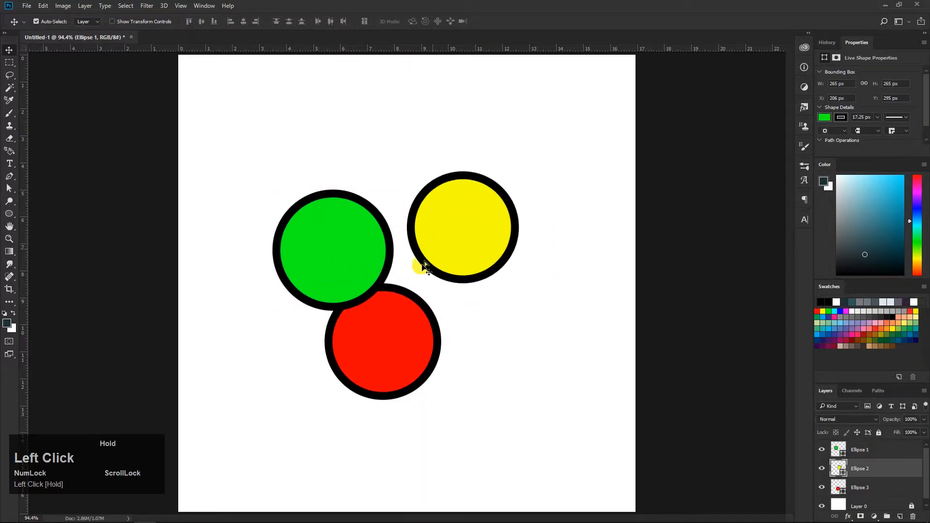
drag(343, 284, 320, 255)
drag(378, 363, 449, 395)
drag(469, 270, 455, 249)
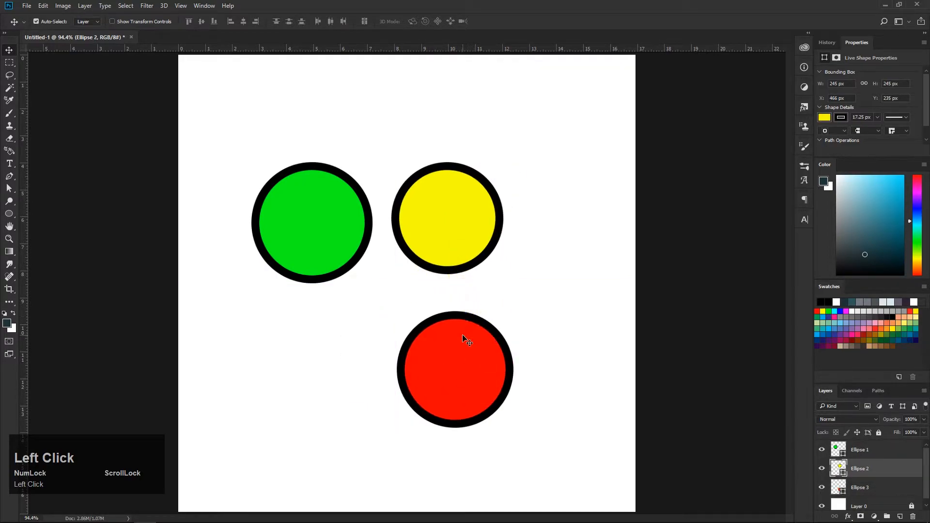
- Delete the red, yellow and green circles, leaving only Layer 0
click(462, 337)
key(Delete)
click(451, 260)
key(Delete)
click(317, 247)
key(Delete)
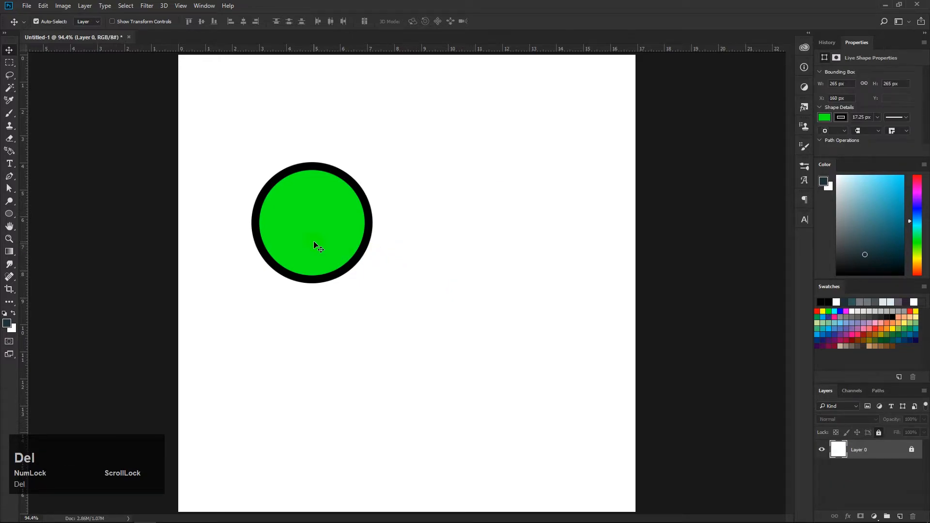
- Draw a red circle about 304 px in diameter without a stroke, slightly above and left of the canvas centre
click(9, 213)
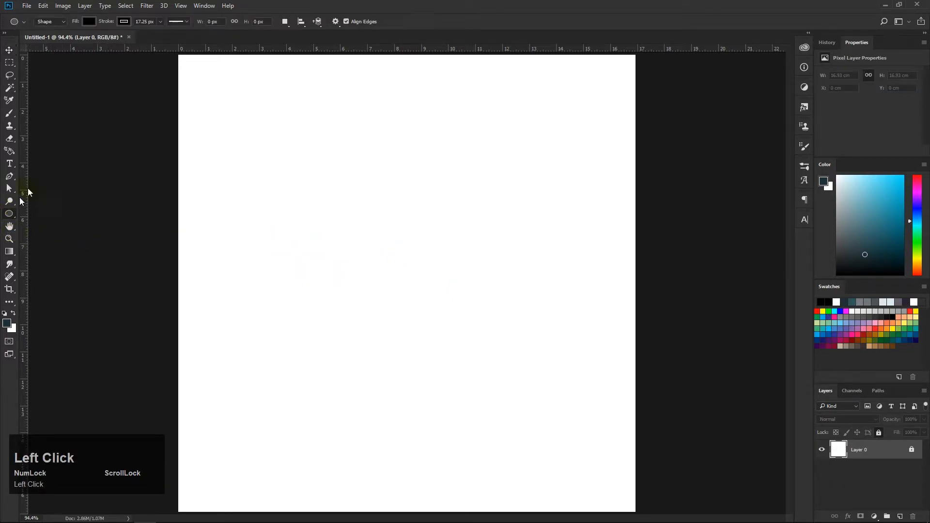
click(124, 21)
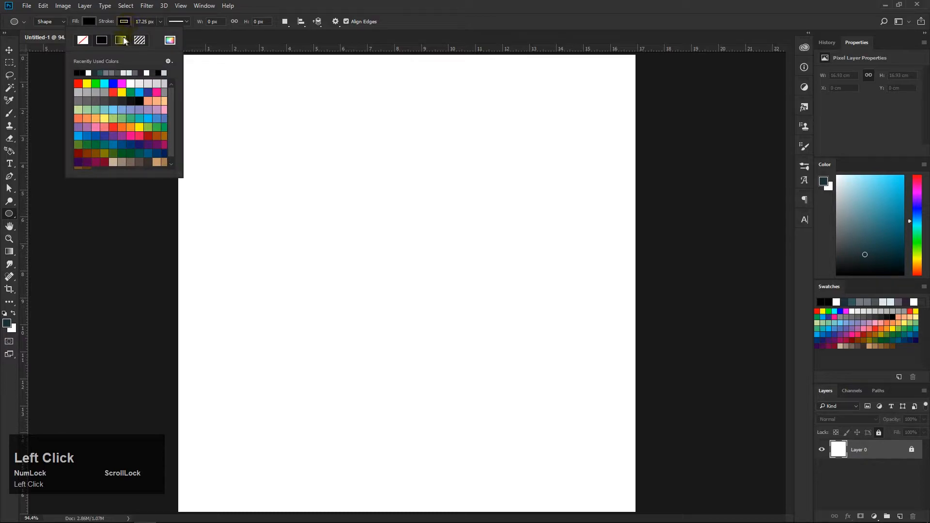
click(86, 22)
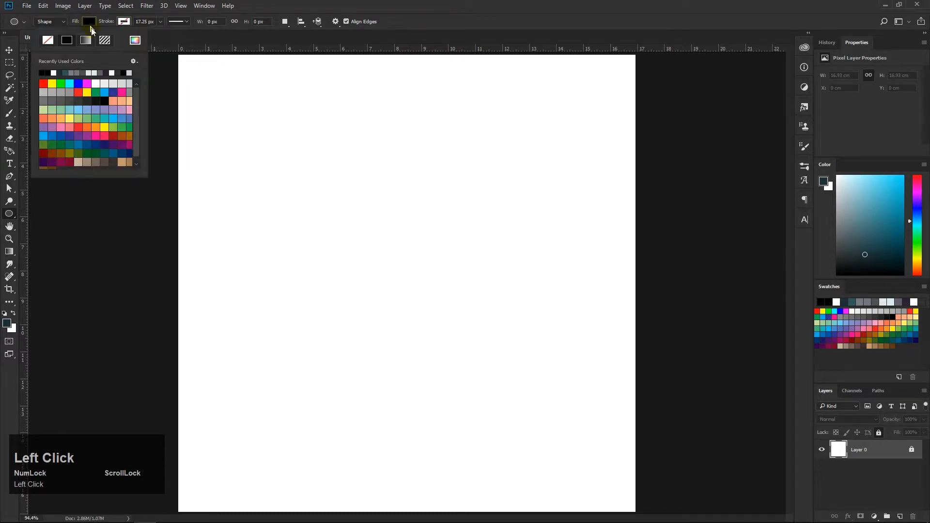
click(44, 83)
drag(305, 185, 439, 325)
click(577, 364)
key(ctrl+z)
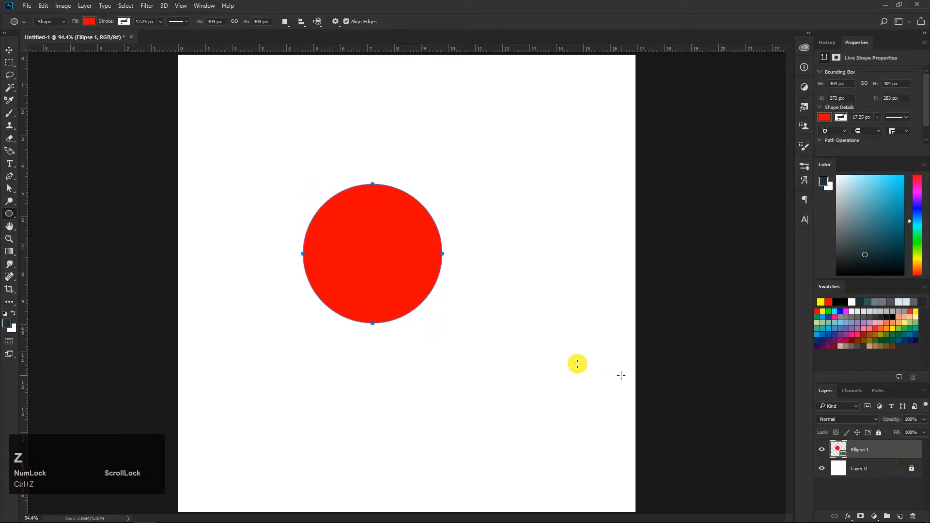
- Add two more red circles to the Ellipse 1 layer, one about 323 px at the upper right and one below
click(855, 450)
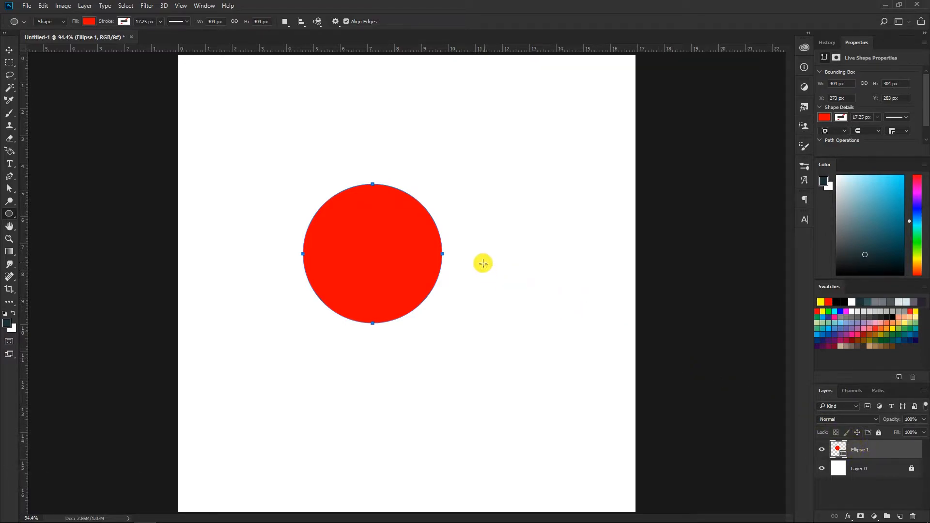
drag(483, 166, 631, 330)
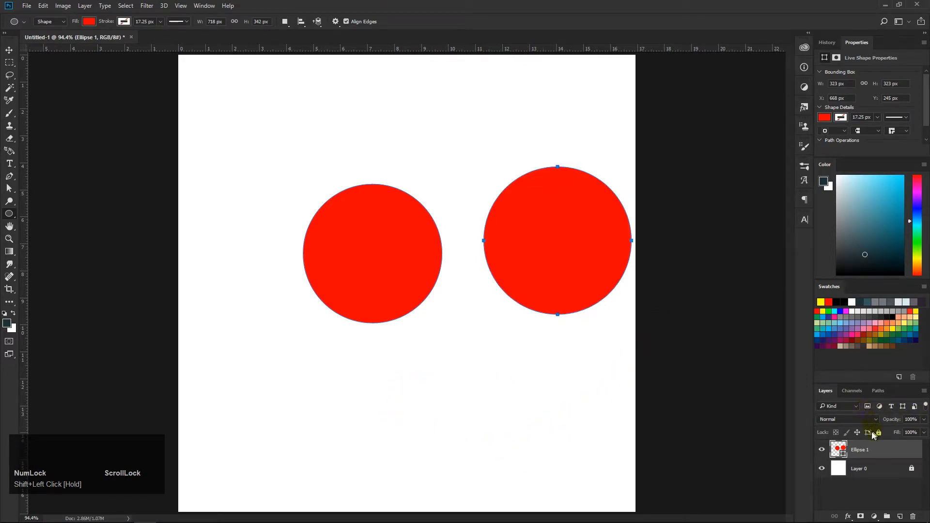
drag(415, 354, 596, 481)
click(9, 49)
click(183, 159)
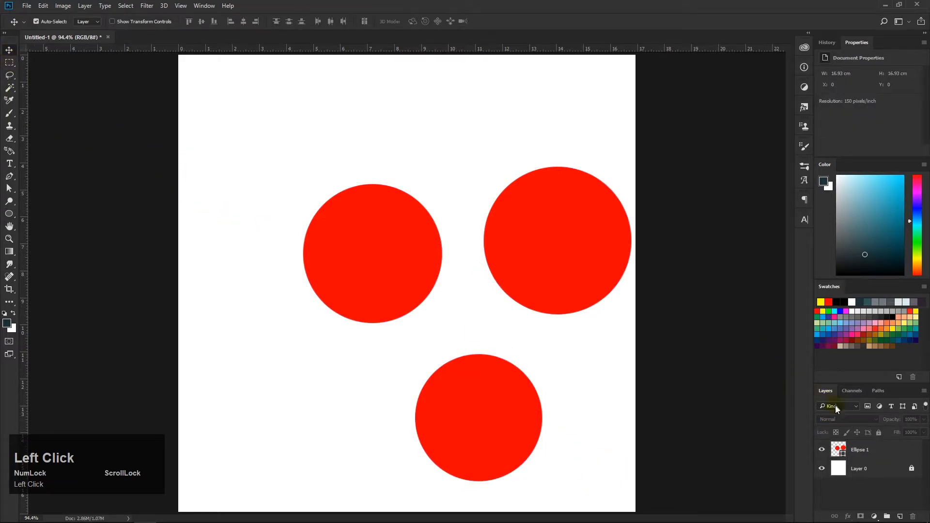
- Move the three red circles around as one object and delete their shared layer, Ellipse 1
drag(511, 258, 494, 232)
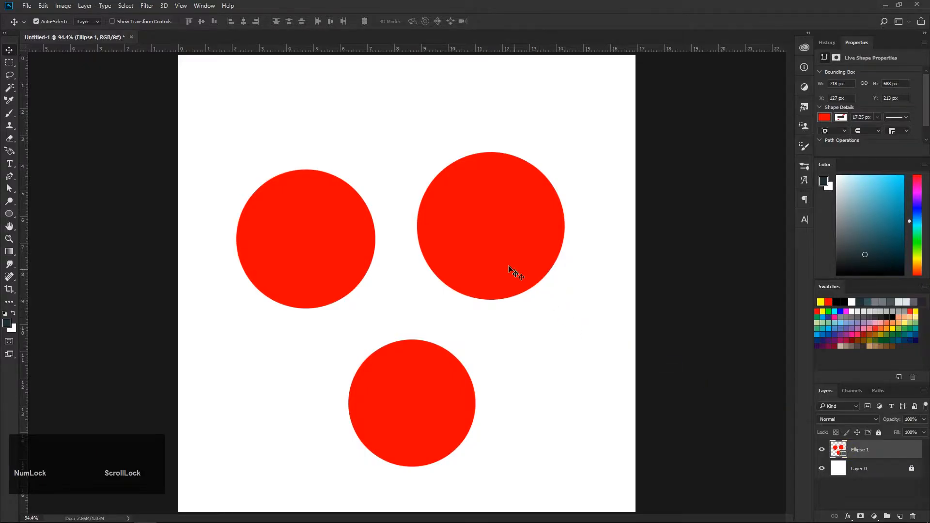
drag(508, 267, 480, 249)
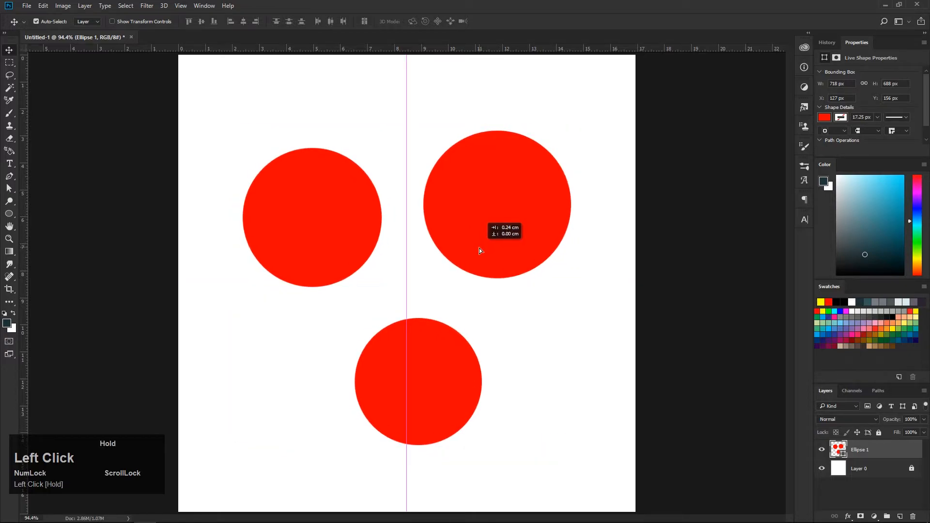
key(Delete)
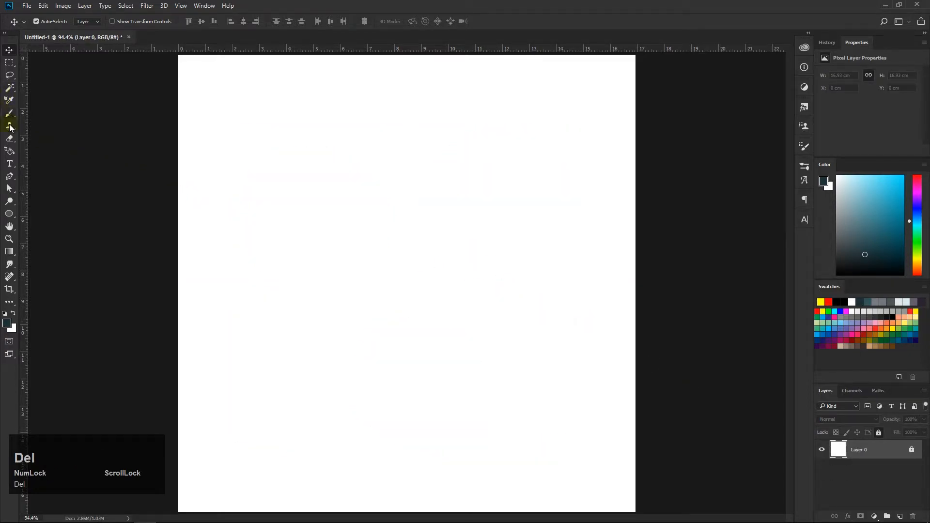
- Rename Layer 0 as Background and try to paint on this locked layer with the Brush tool
click(4, 112)
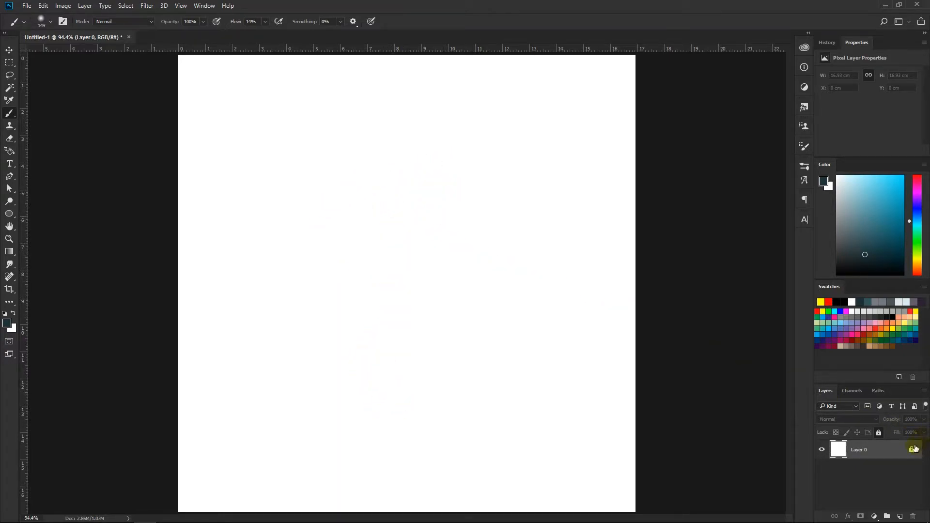
double_click(870, 452)
text(Background)
key(Return)
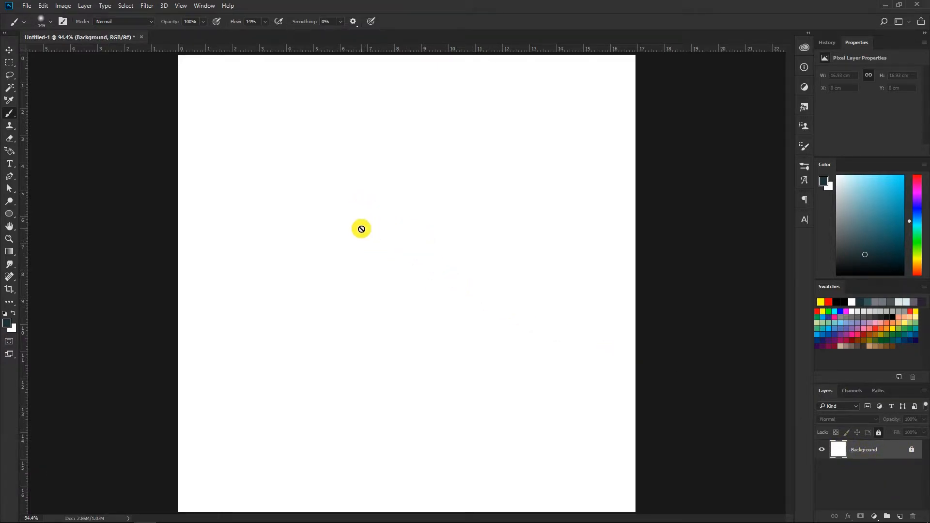
click(362, 228)
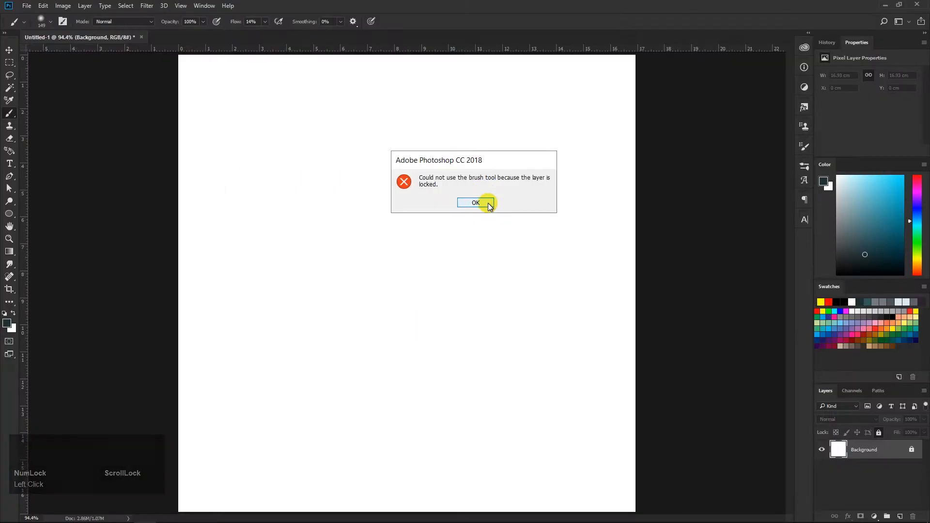
click(450, 296)
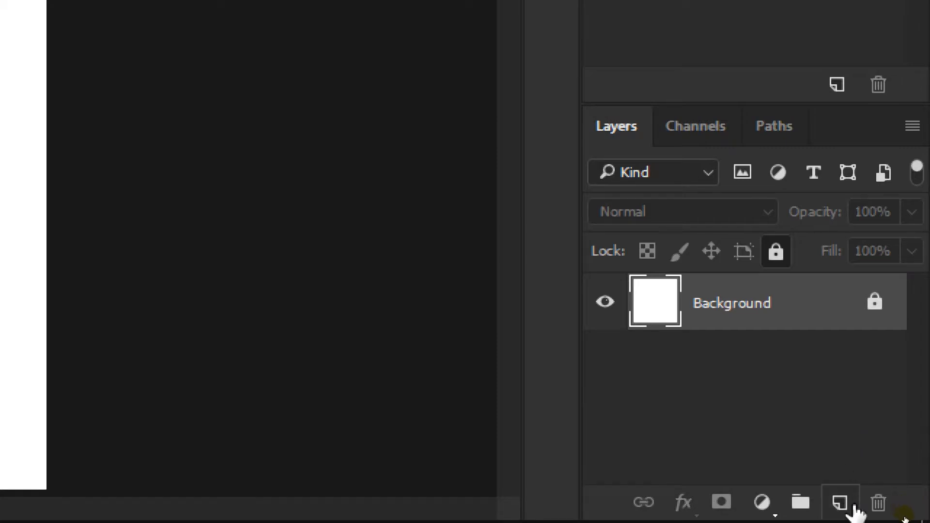
- Create a layer above Background and paint a soft dark zigzag about 9.35 by 13.28 cm with the brush flow at 100%
click(841, 505)
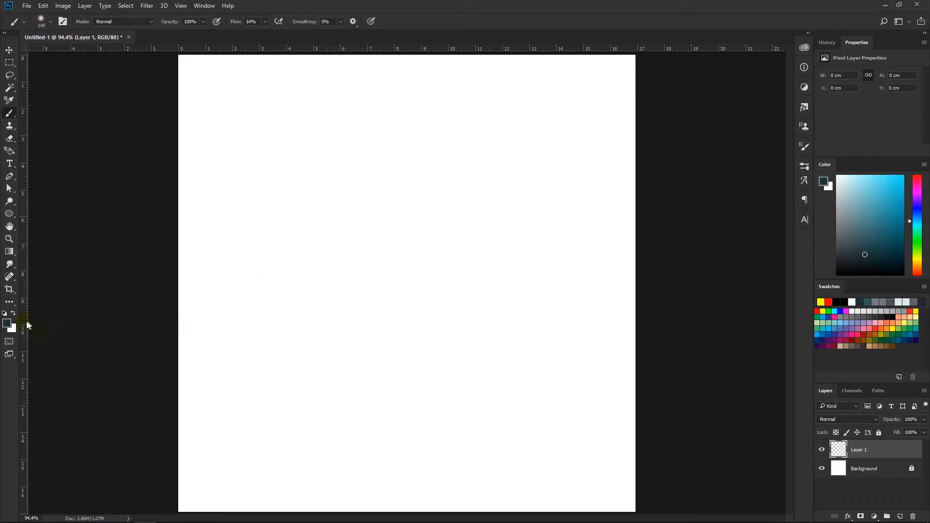
right_click(318, 162)
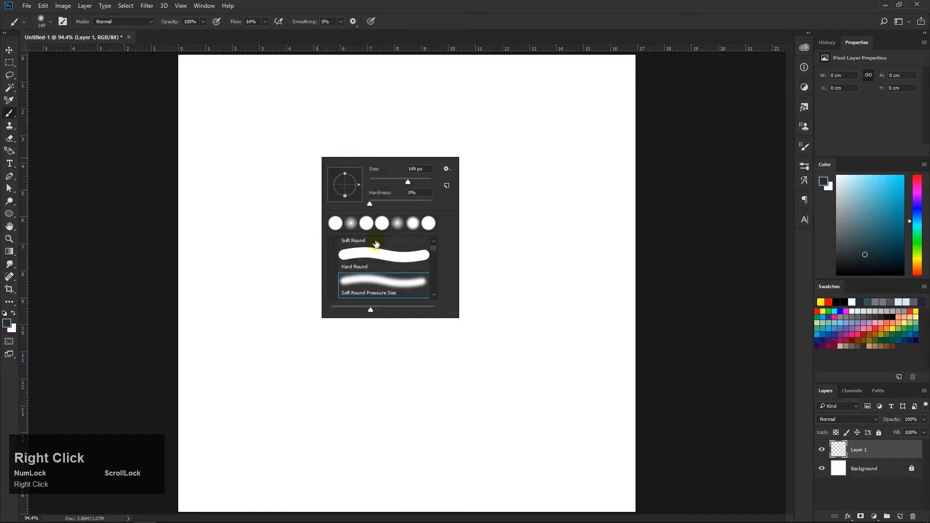
drag(233, 22, 281, 25)
mouse_move(301, 135)
mouse_down()
mouse_move(379, 152)
mouse_move(330, 202)
mouse_move(374, 262)
mouse_move(400, 323)
mouse_move(317, 388)
mouse_up()
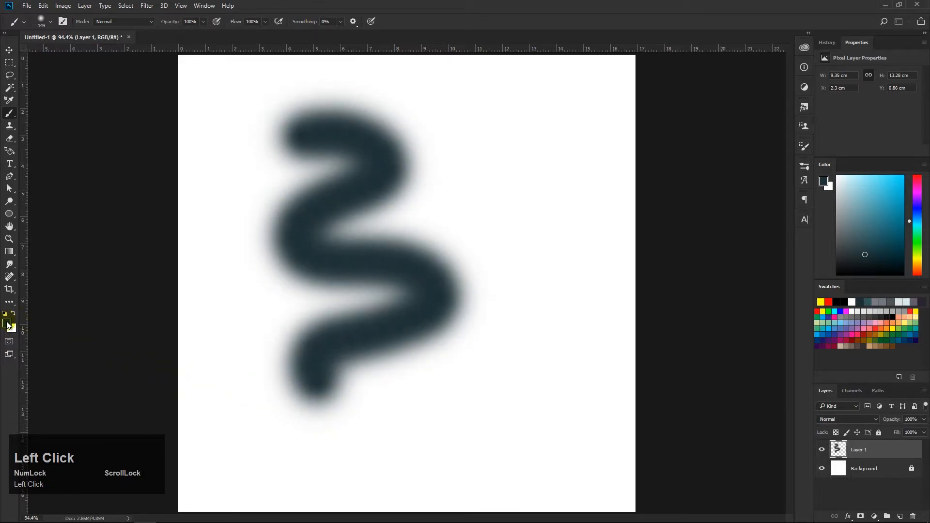
- Set the foreground colour to pure red, ff0000
click(6, 323)
click(483, 169)
click(705, 150)
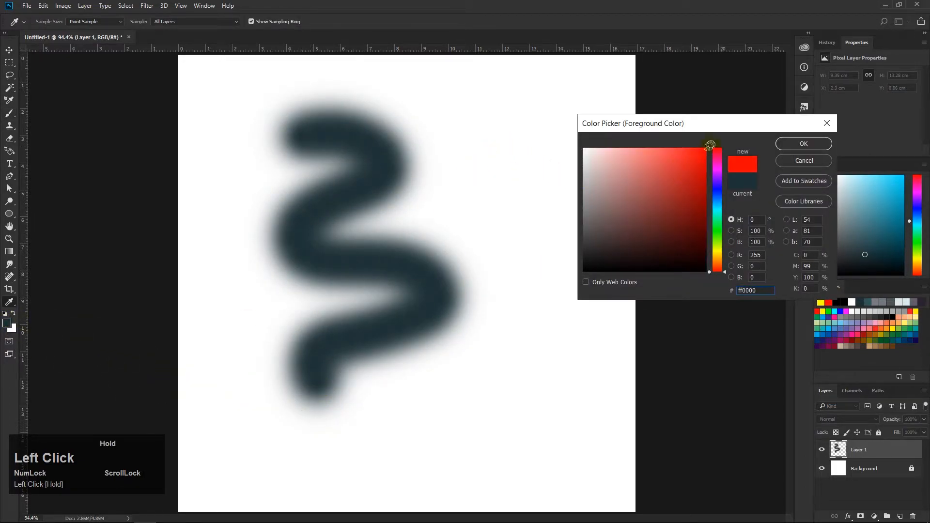
click(803, 143)
- Try two soft red brush strokes across the canvas and undo all painting on Layer 1, including the dark zigzag
mouse_move(467, 108)
mouse_down()
mouse_move(510, 245)
mouse_move(528, 411)
mouse_up()
drag(226, 299, 448, 346)
key(ctrl+alt+z)
key(ctrl+alt+z)
key(ctrl+alt+z)
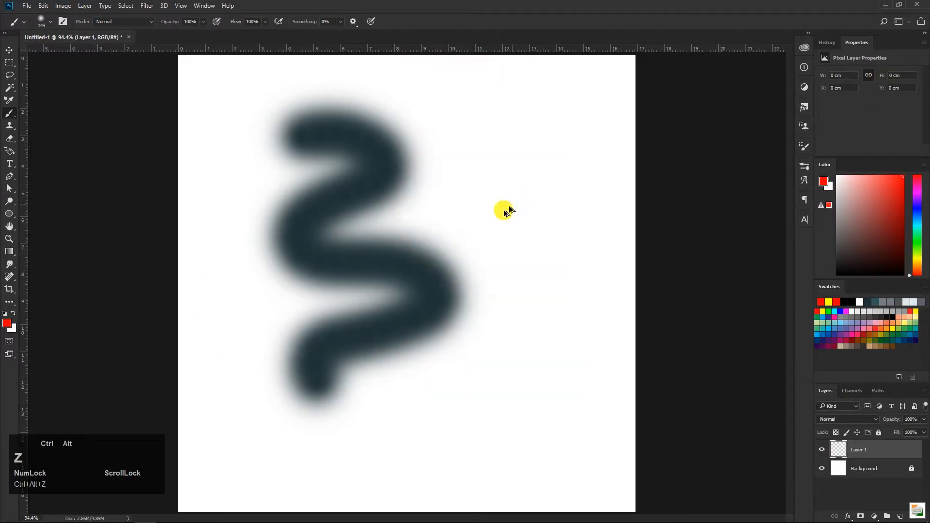
- Choose the Hard Round brush at 66 px and paint two red zigzags on Layer 1, together about 9.31 by 11.04 cm
right_click(437, 213)
click(452, 247)
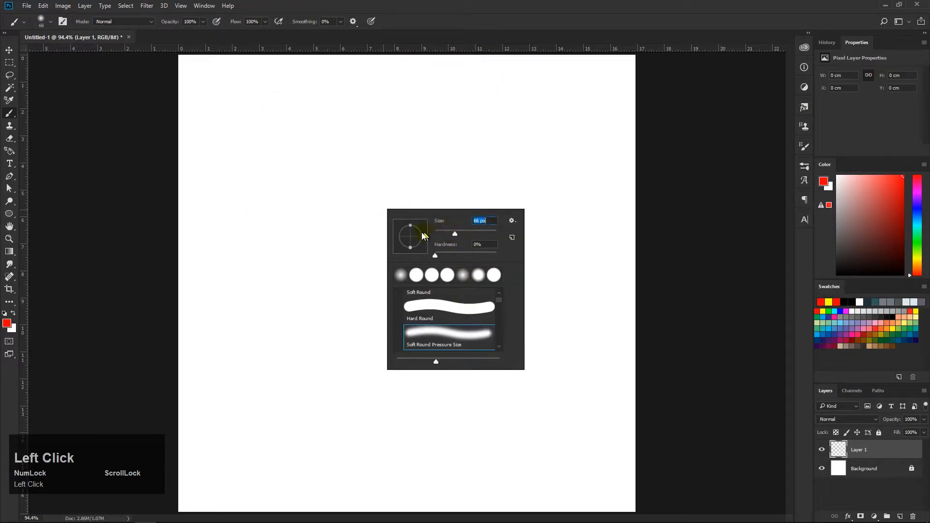
click(436, 306)
click(340, 195)
mouse_move(324, 158)
mouse_down()
mouse_move(399, 161)
mouse_move(411, 332)
mouse_move(420, 370)
mouse_up()
right_click(519, 216)
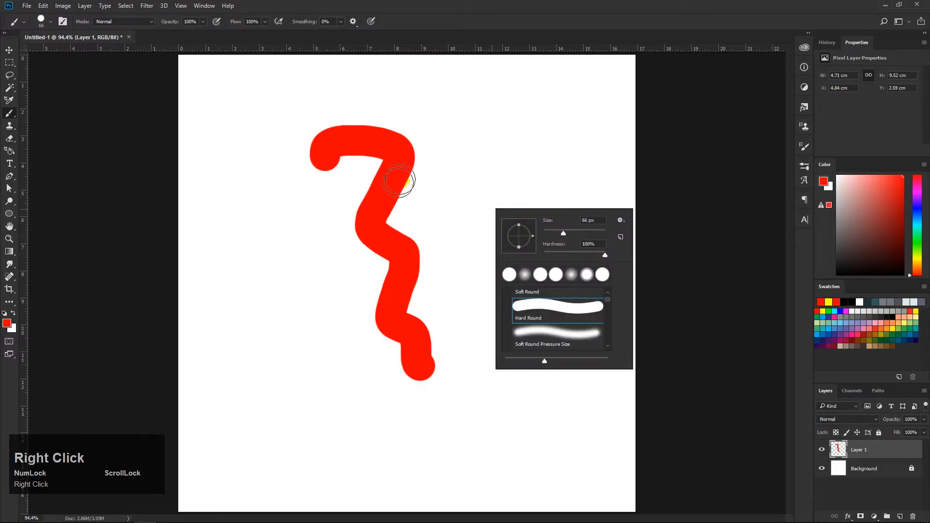
click(488, 135)
mouse_move(489, 129)
mouse_down()
mouse_move(504, 315)
mouse_move(554, 369)
mouse_move(552, 388)
mouse_up()
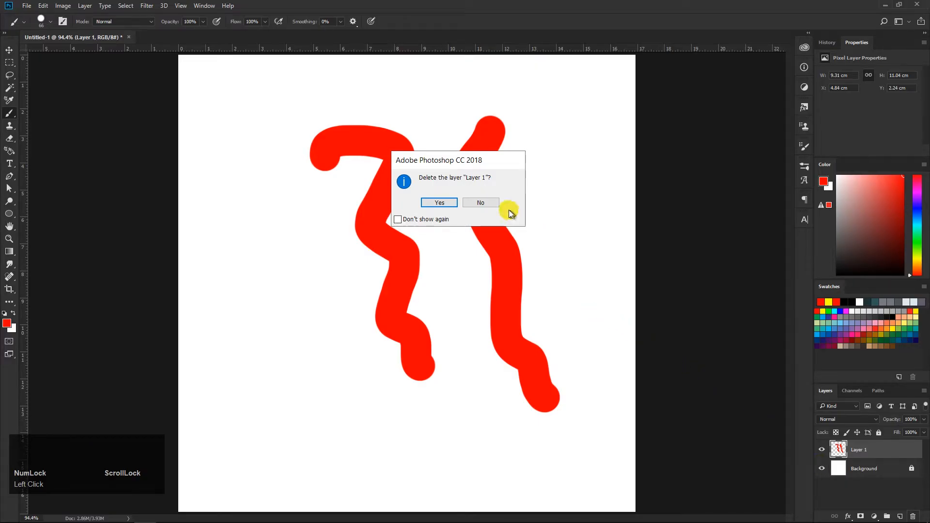
- Delete Layer 1 with both red zigzags, restore it once, and delete it again
click(495, 202)
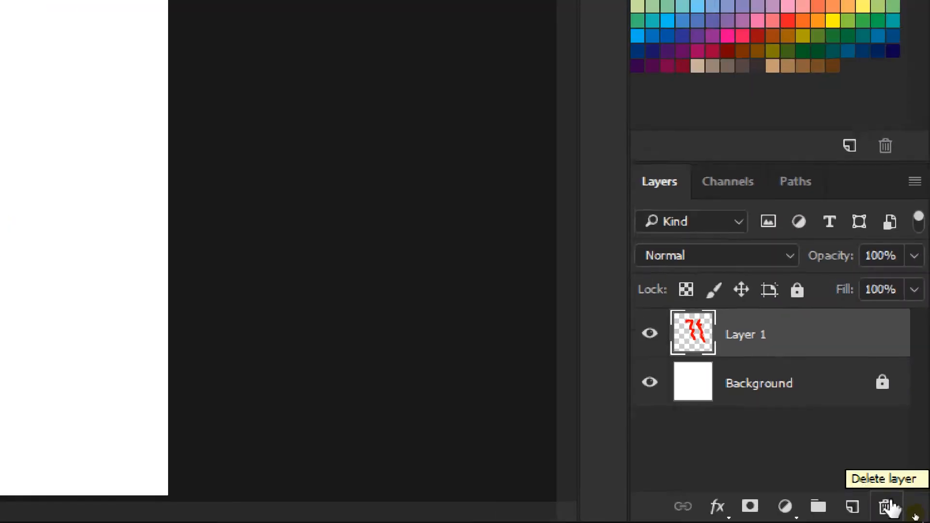
click(887, 507)
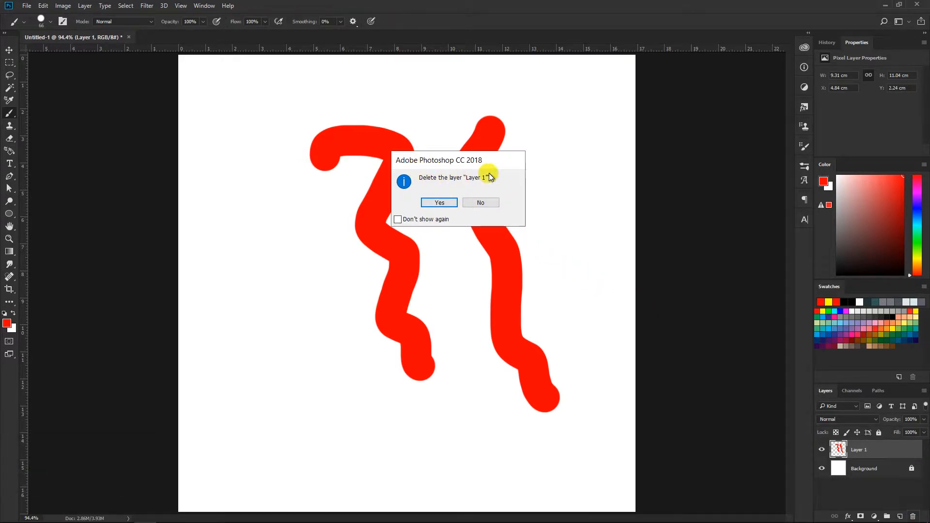
click(440, 202)
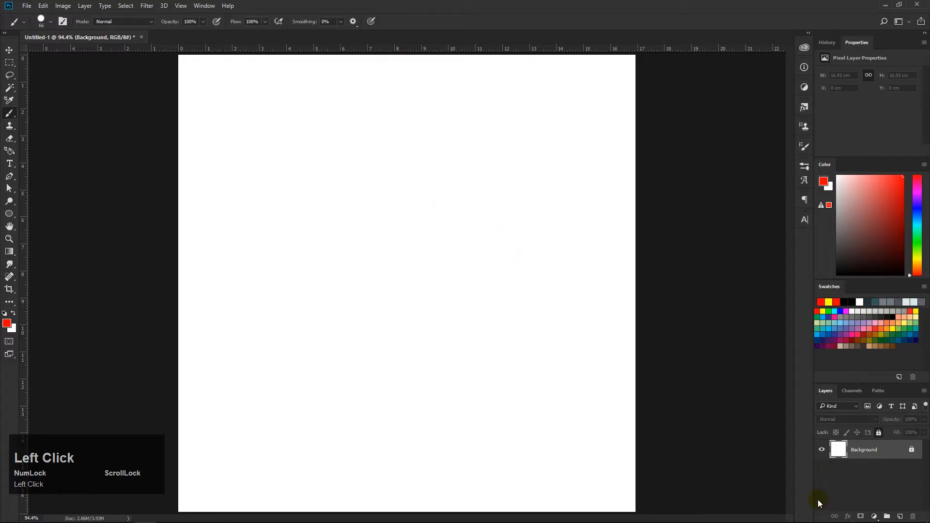
key(ctrl+z)
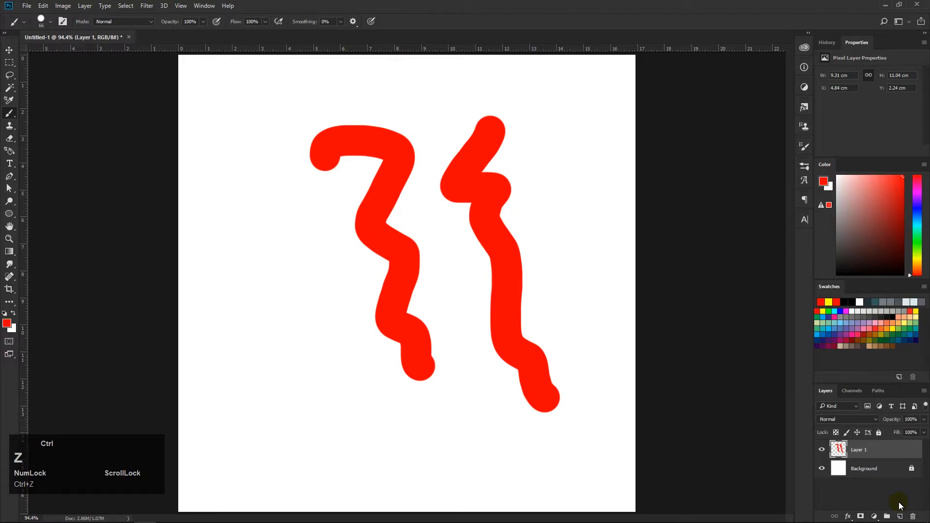
mouse_move(872, 449)
mouse_down()
mouse_move(887, 466)
mouse_move(885, 487)
mouse_move(914, 516)
mouse_up()
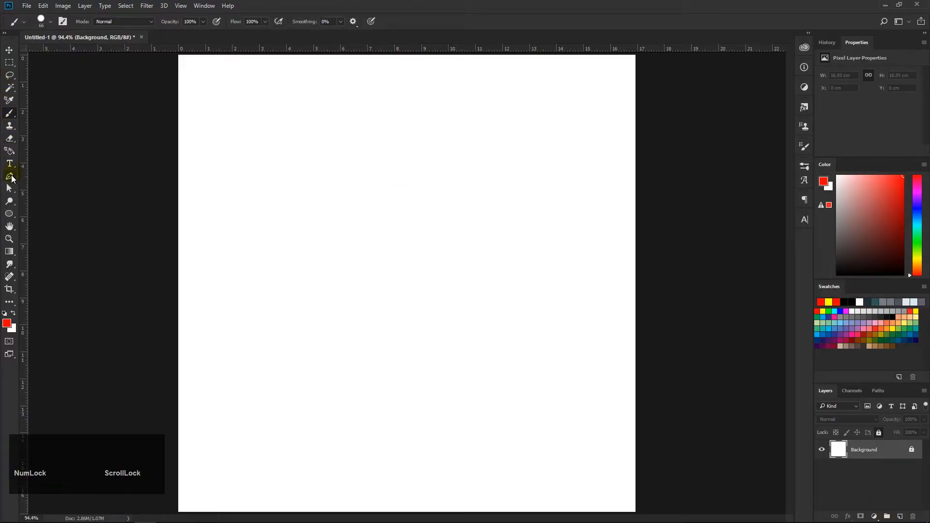
- Draw two red circles, about 130 px and 109 px wide, side by side on separate layers in the canvas's upper half
click(10, 214)
drag(260, 176, 339, 235)
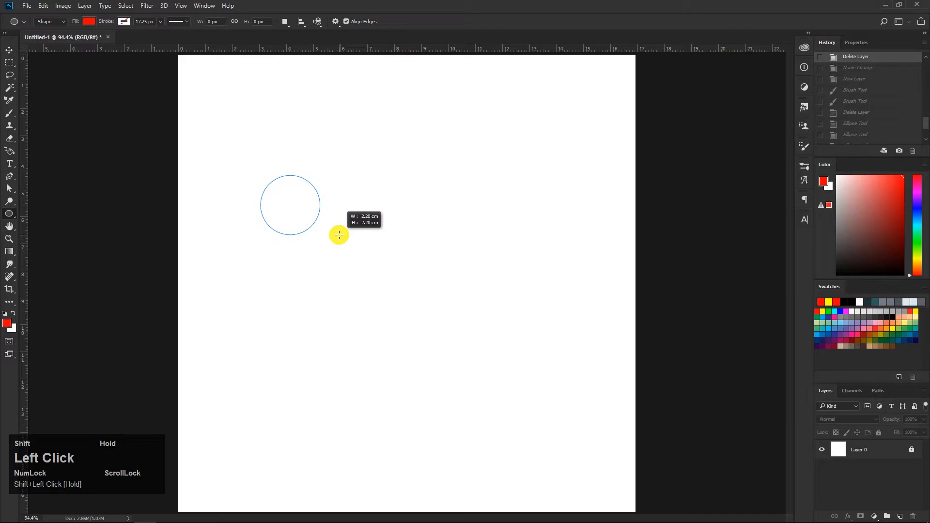
key(e)
click(10, 214)
click(361, 213)
click(497, 203)
drag(351, 192, 427, 268)
click(858, 493)
drag(355, 175, 405, 226)
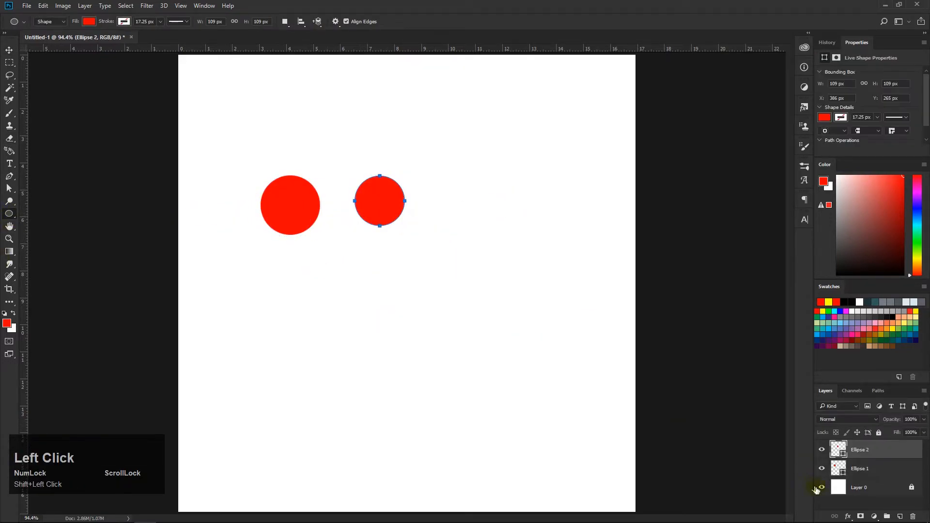
- Draw three more red circles: one about 164 px wide below centre, one at the lower left, and one about 107 px at the top
click(843, 502)
drag(393, 278, 467, 353)
scroll(842, 494, down, 2)
click(571, 310)
click(497, 202)
right_click(657, 386)
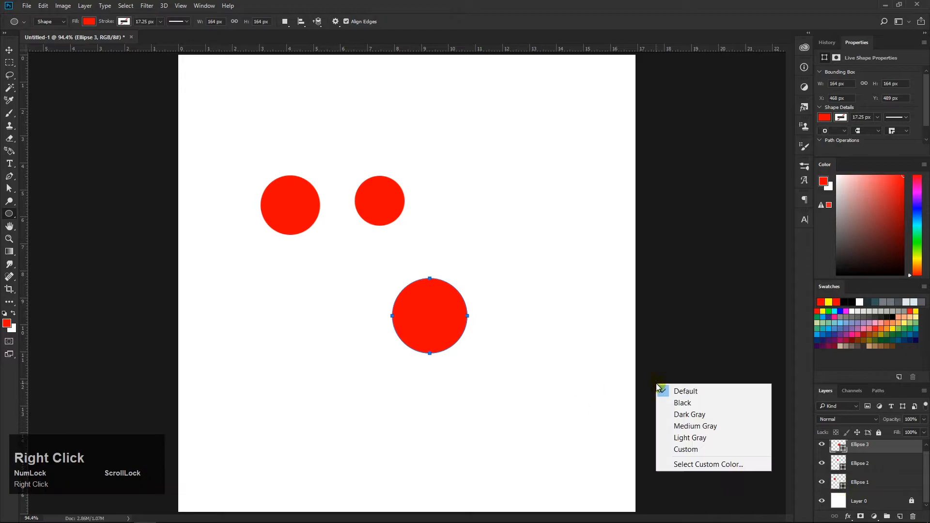
drag(201, 116, 267, 157)
drag(229, 265, 298, 335)
drag(353, 95, 402, 144)
- Delete the 164 px circle and move and duplicate the others until eight red circles are spread over the canvas
click(9, 50)
drag(430, 315, 442, 296)
drag(293, 200, 311, 195)
click(443, 296)
key(Delete)
drag(377, 121, 467, 144)
drag(379, 200, 419, 334)
scroll(872, 455, down, 3)
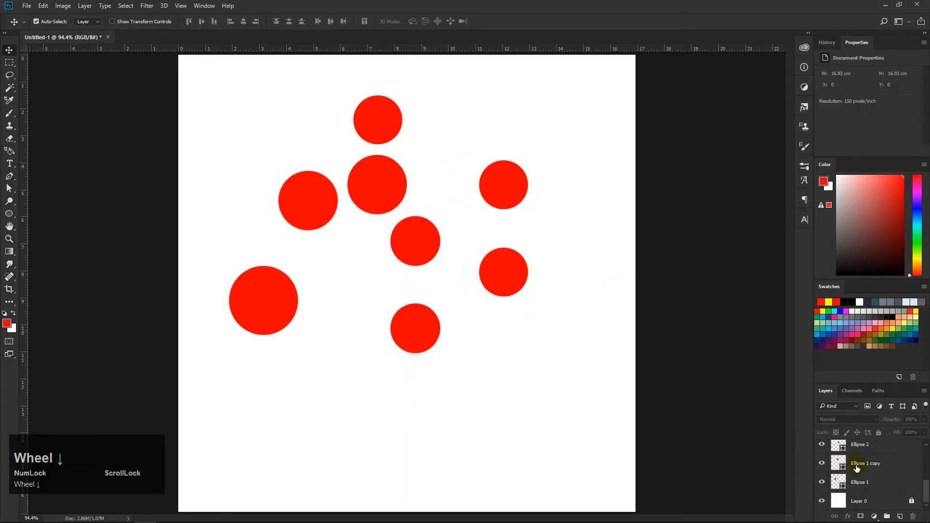
click(426, 369)
- Draw a yellow square about 72 px wide near the canvas's upper right with the Rectangle tool
click(6, 265)
right_click(9, 213)
click(30, 212)
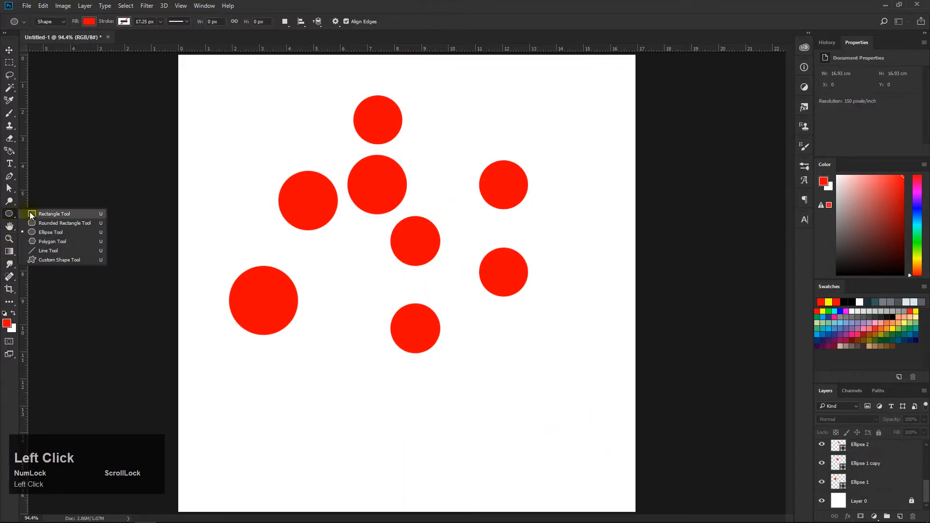
click(90, 21)
click(52, 83)
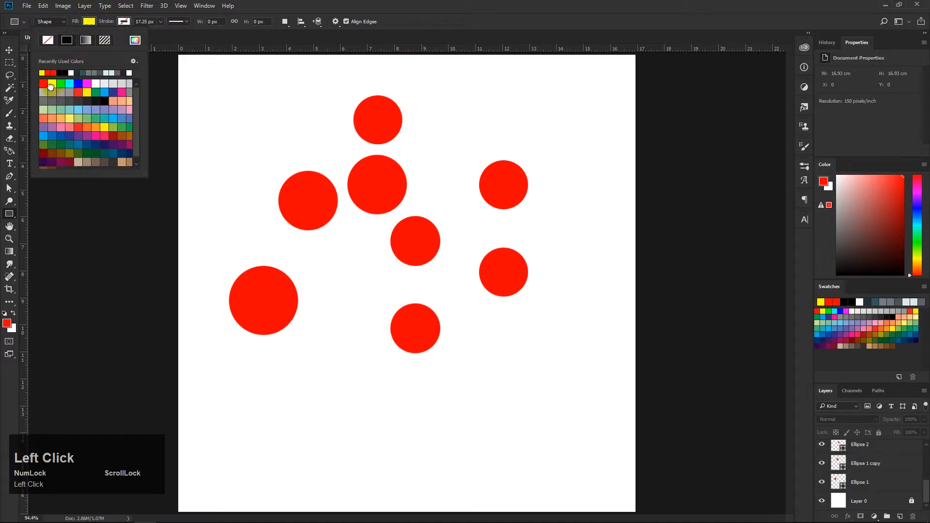
shift+click(465, 99)
key(Return)
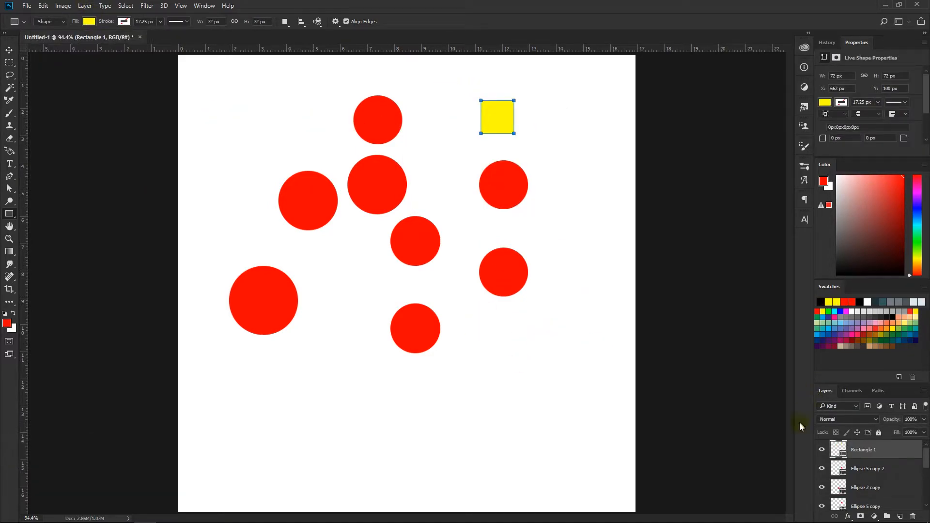
drag(926, 457, 917, 511)
key(v)
click(104, 255)
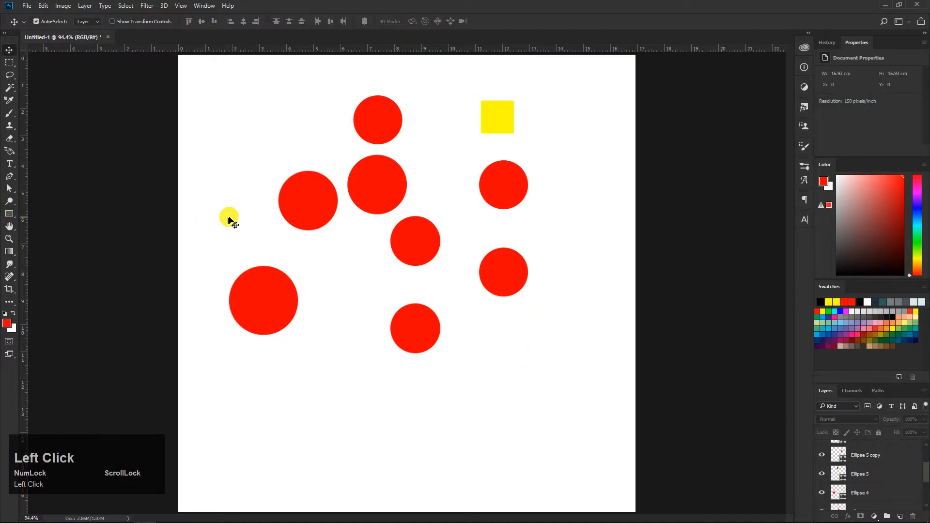
- Add three yellow rectangles: a square below the circles, a flat one near the middle, and a larger one at the lower right
key(u)
drag(367, 378, 424, 435)
drag(327, 262, 384, 297)
key(v)
key(u)
drag(463, 317, 532, 376)
- Move and duplicate the new yellow rectangles so that nine yellow shapes are scattered among the circles
key(v)
drag(409, 408, 458, 414)
click(553, 373)
mouse_move(499, 346)
mouse_down()
mouse_move(539, 326)
mouse_move(353, 375)
mouse_up()
drag(444, 413, 549, 429)
drag(361, 282, 263, 169)
scroll(890, 486, up, 3)
scroll(887, 490, down, 5)
scroll(884, 494, up, 5)
drag(472, 213, 444, 173)
- Shift three of the red circles in the canvas's upper middle and right slightly from their places
drag(375, 188, 400, 190)
drag(415, 241, 429, 230)
drag(504, 184, 509, 196)
- Select every ellipse layer from Ellipse 1 up to Ellipse 5 copy 2 and put them in one group
scroll(885, 503, down, 3)
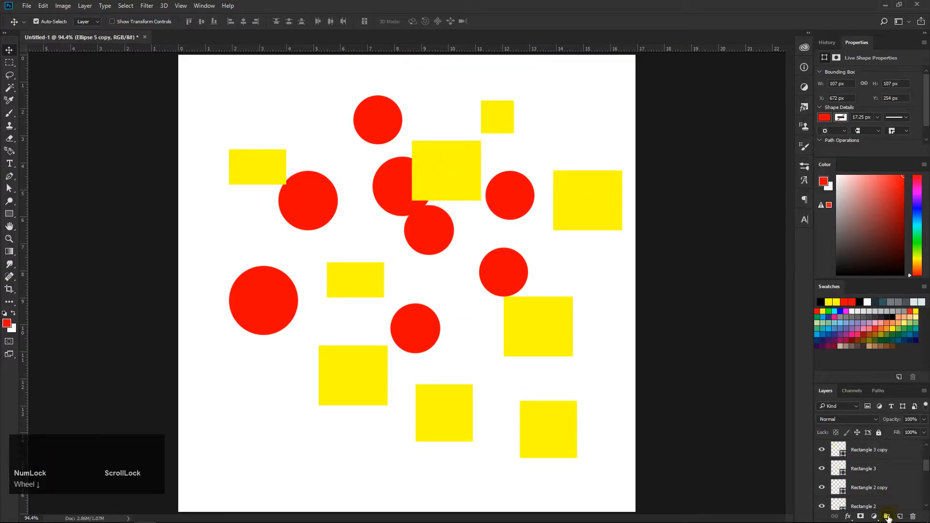
scroll(878, 494, down, 1)
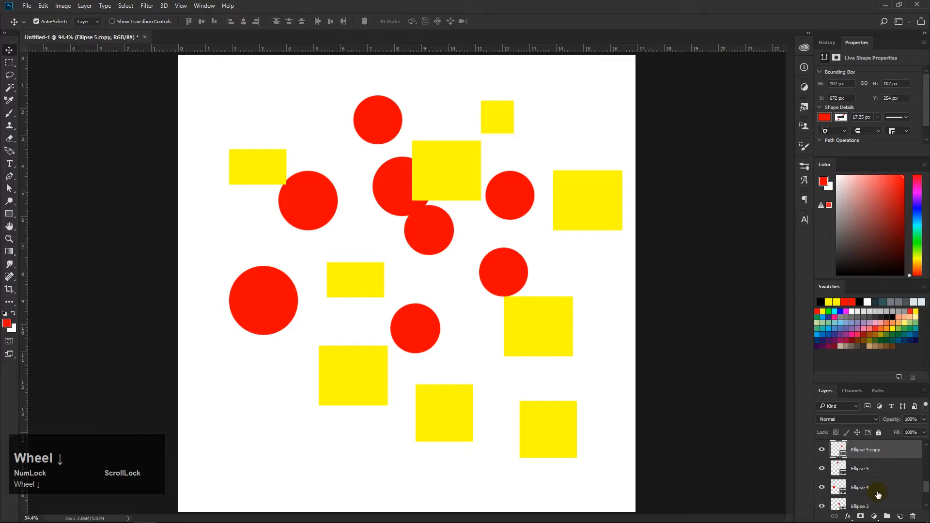
scroll(878, 494, down, 2)
click(879, 491)
scroll(881, 488, up, 3)
scroll(881, 489, down, 3)
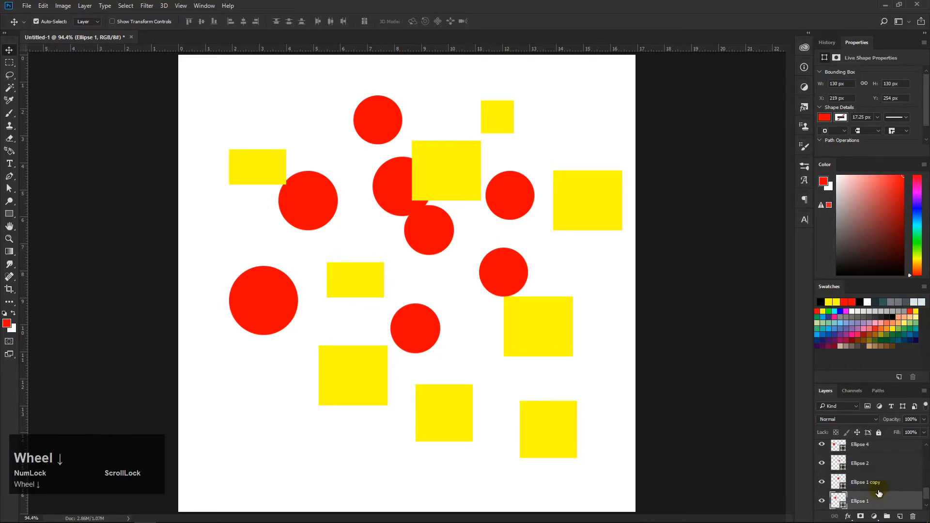
shift+click(874, 484)
shift+click(877, 470)
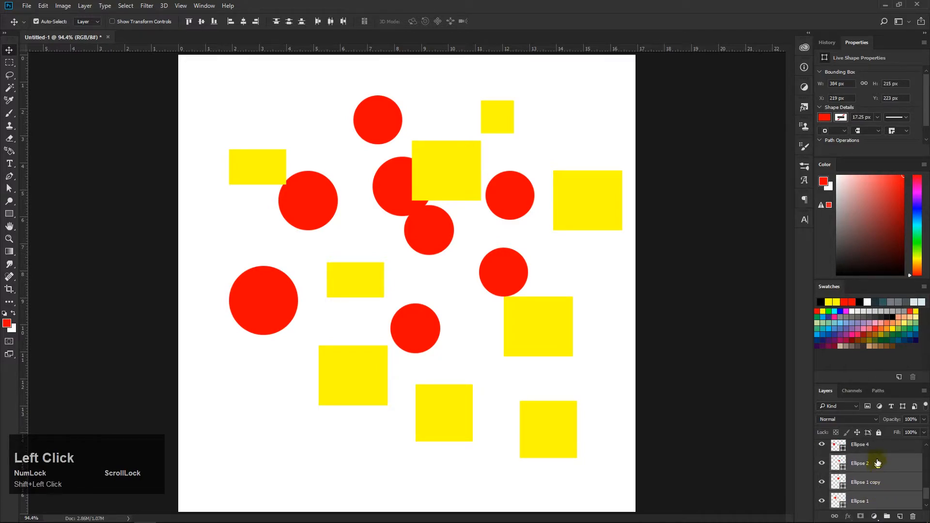
shift+click(878, 463)
scroll(877, 461, up, 2)
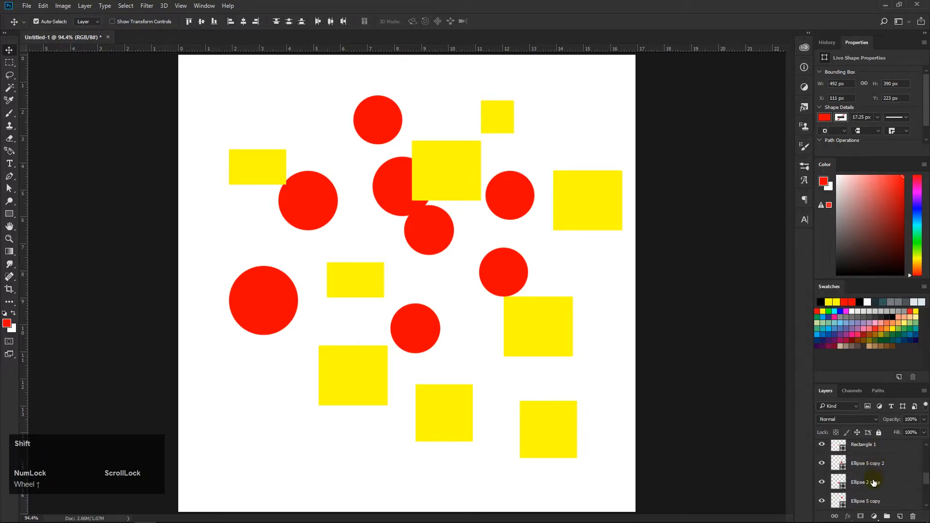
shift+click(869, 464)
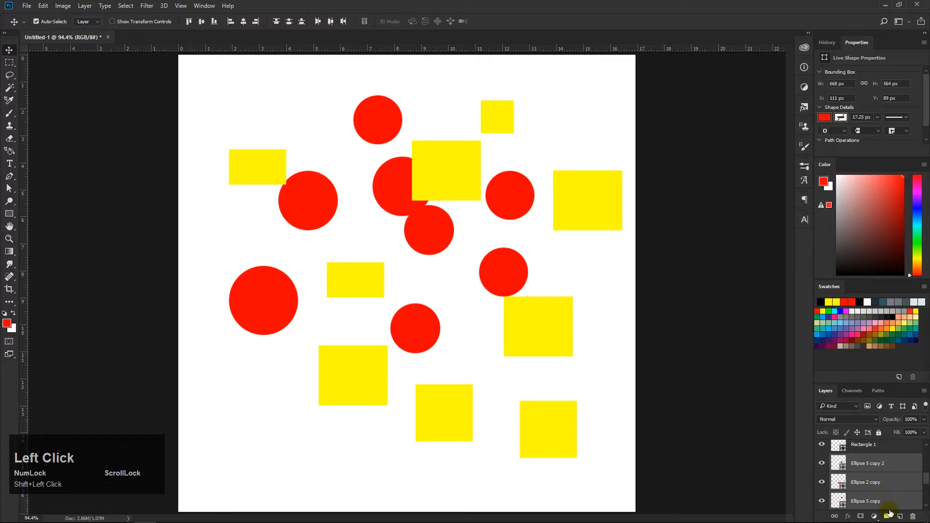
click(888, 514)
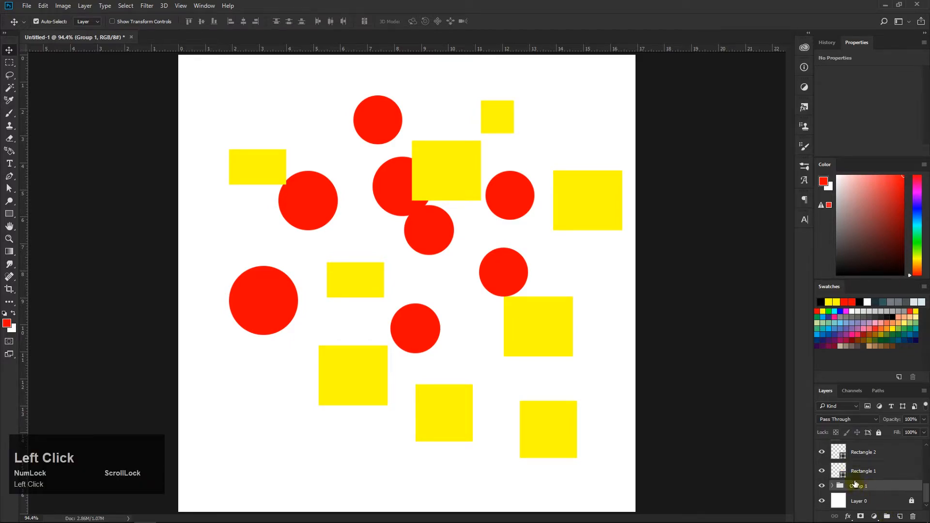
- Rename the new group of circles as Ellipse
scroll(855, 483, up, 2)
scroll(855, 481, down, 2)
double_click(858, 486)
text(Elll)
key(BackSpace)
text(ipse)
- Group all layers from Rectangle 1 up to Rectangle 4 copy and name the group Rectangle
click(879, 476)
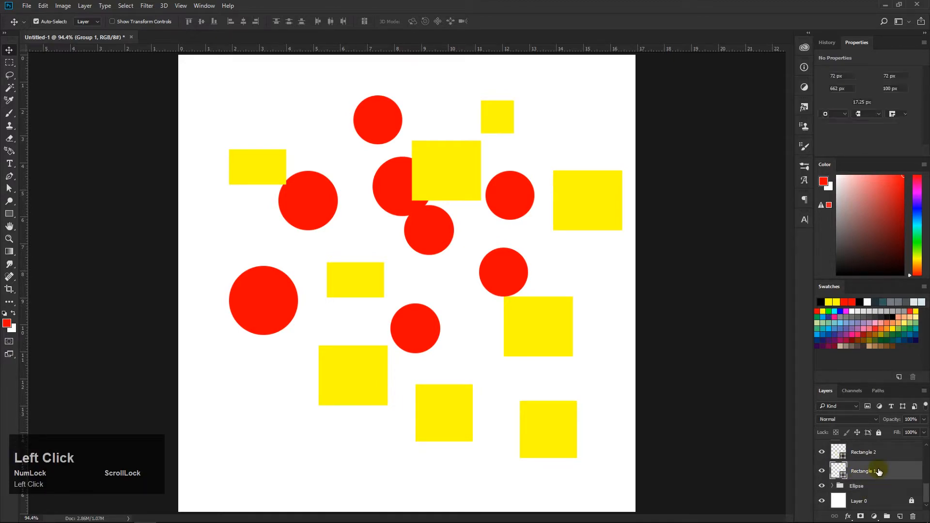
scroll(894, 465, up, 3)
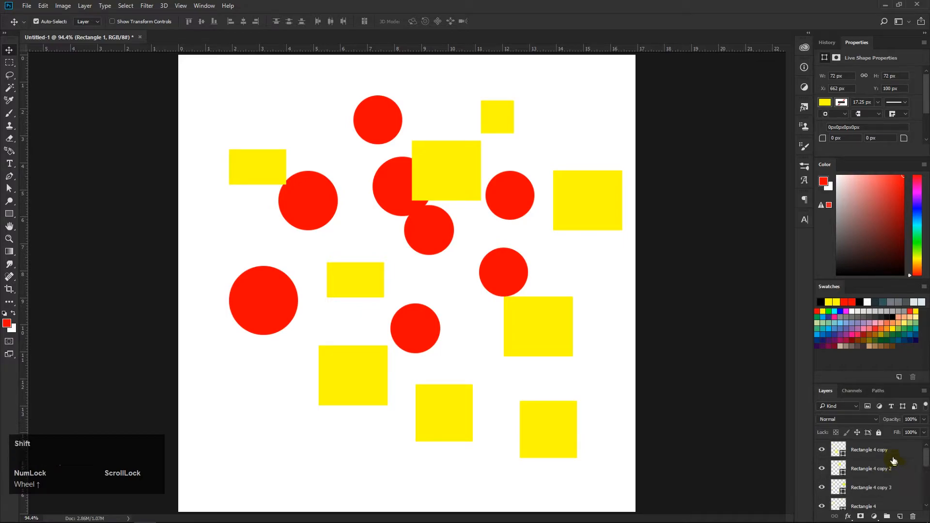
shift+click(889, 458)
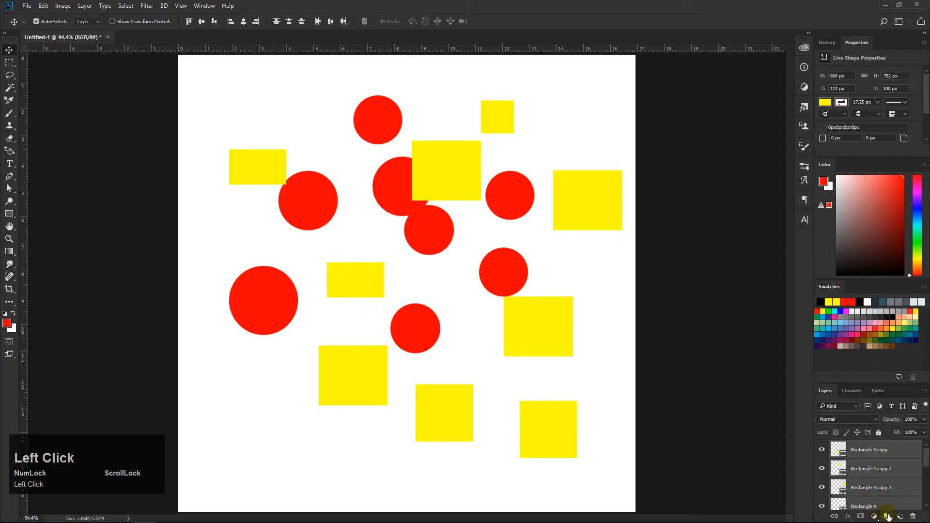
click(888, 516)
text(Rectangle)
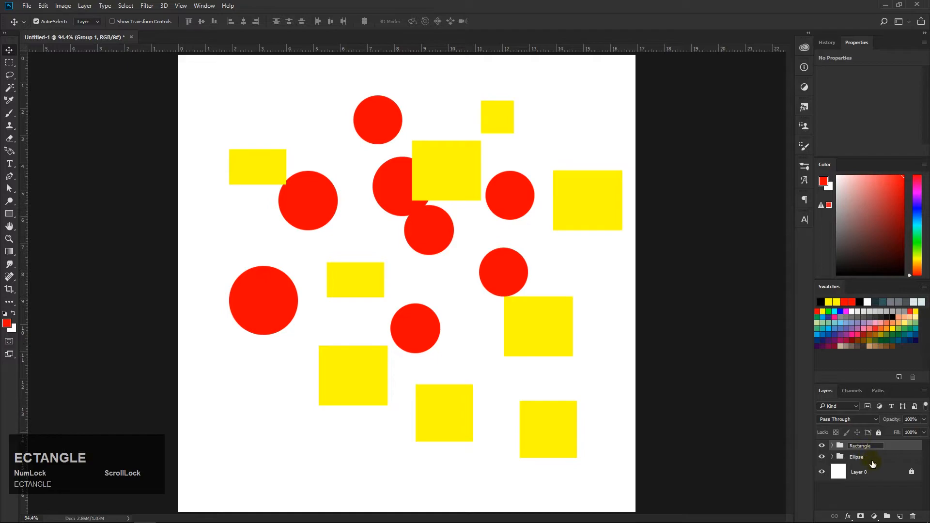
click(873, 484)
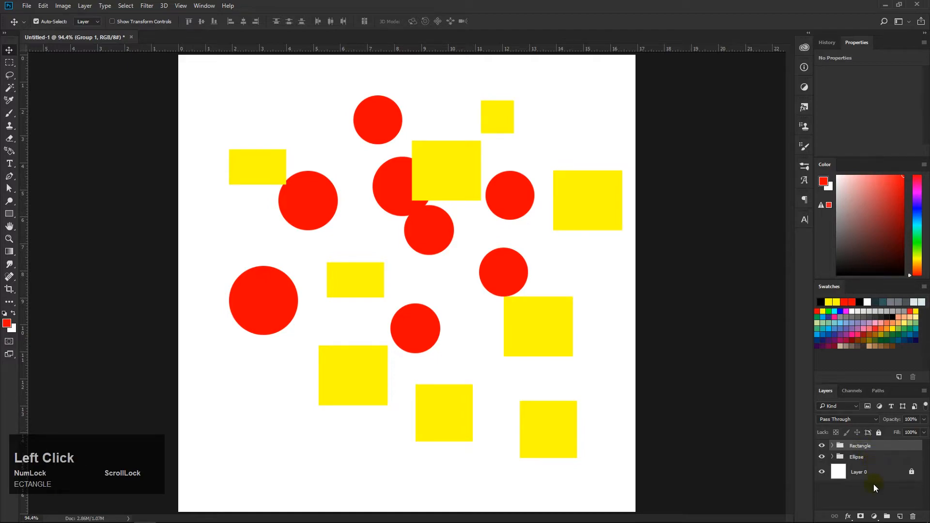
- Select the Rectangle and Ellipse groups in turn, and hide and show the Rectangle group several times
click(869, 447)
click(859, 457)
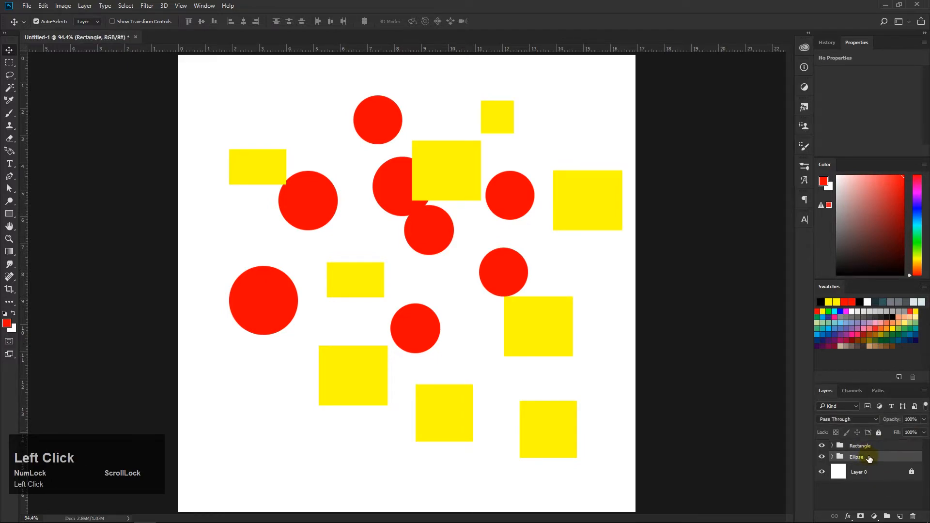
click(866, 446)
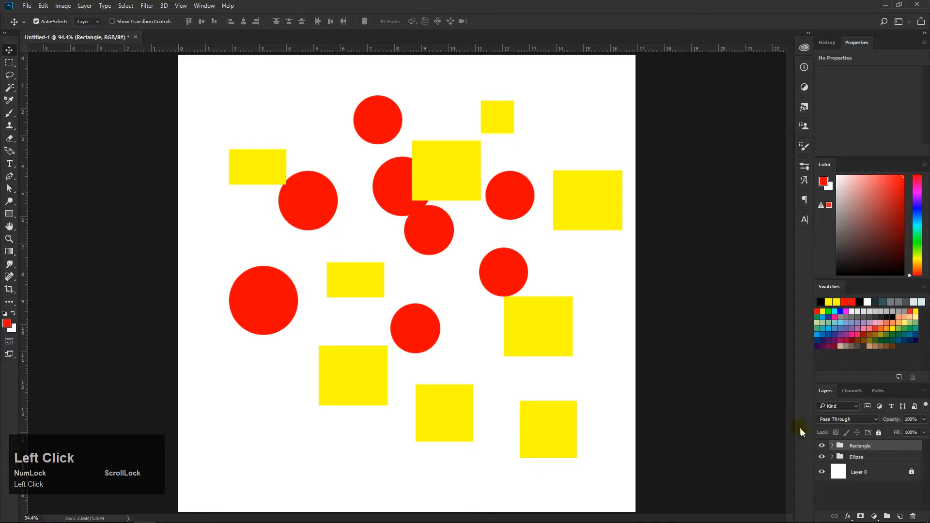
click(823, 445)
click(823, 445)
click(823, 445)
click(823, 445)
click(823, 445)
click(823, 445)
click(823, 445)
click(822, 445)
- Hide and show the Ellipse group twice
click(822, 458)
click(822, 457)
click(822, 458)
click(822, 458)
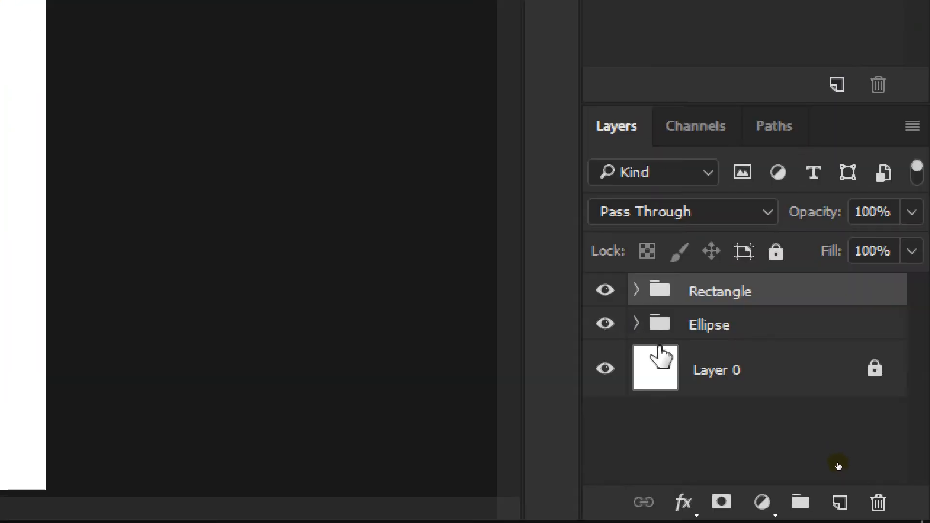
- Expand the Ellipse group and look through the layers it contains
click(636, 324)
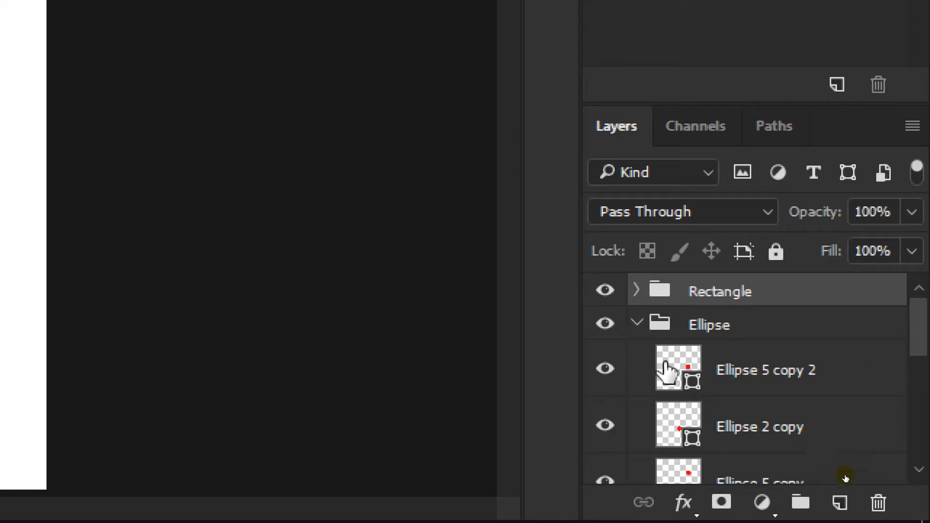
scroll(707, 429, down, 5)
scroll(712, 429, up, 5)
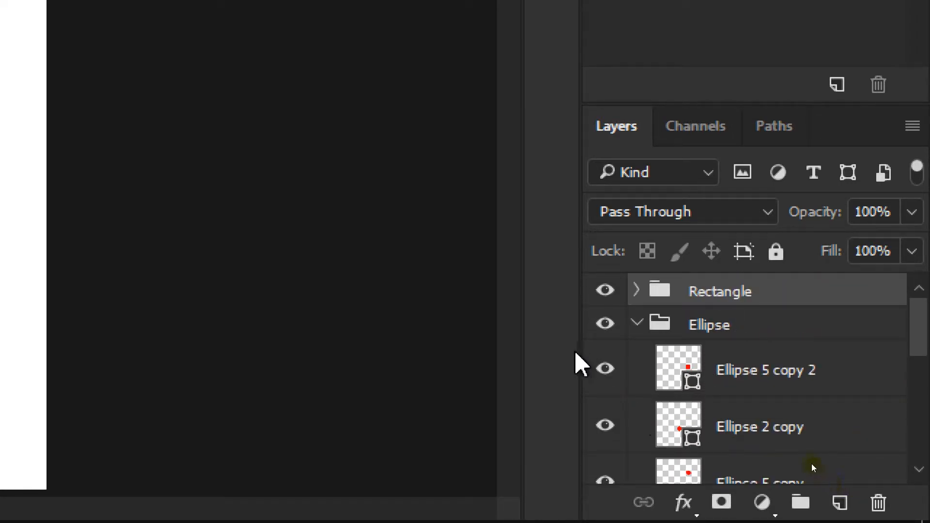
- Collapse the Ellipse group, then expand the Rectangle group, look through its layers and collapse it again
click(638, 324)
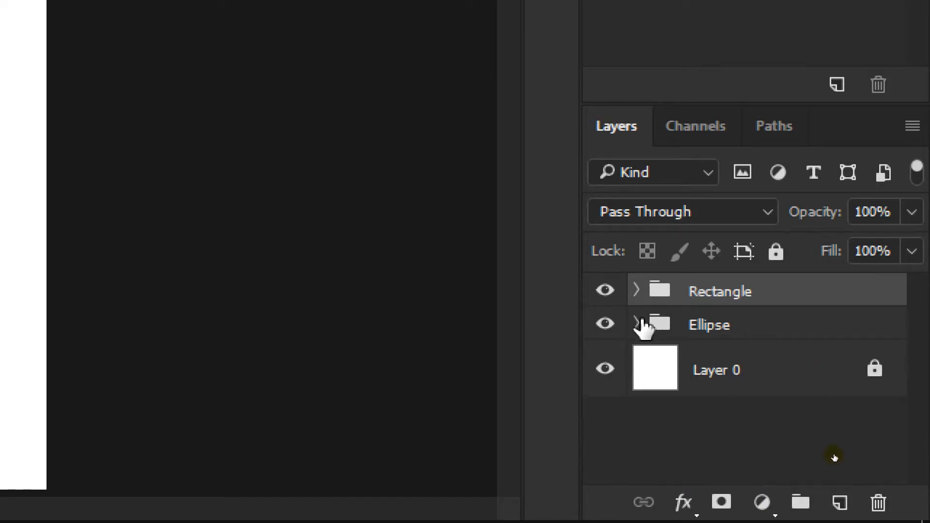
click(636, 290)
scroll(756, 411, down, 5)
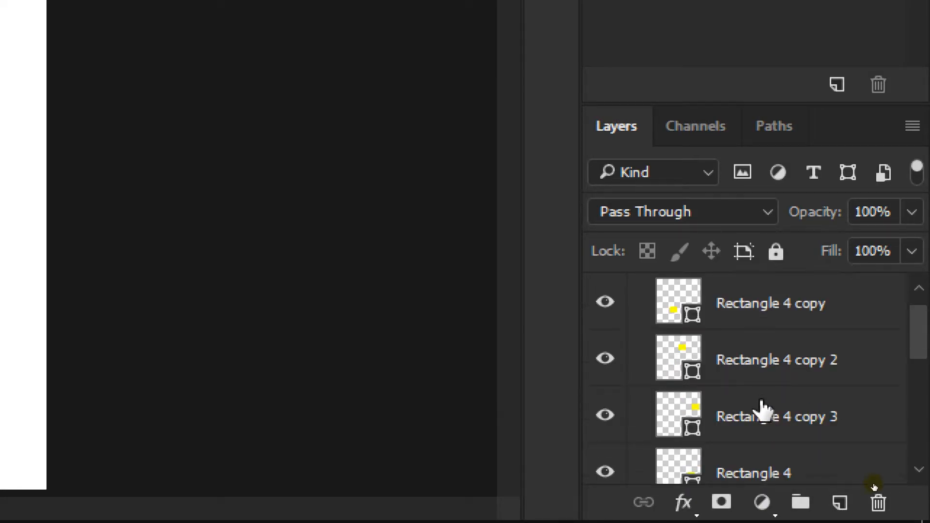
scroll(761, 421, up, 4)
scroll(762, 426, up, 1)
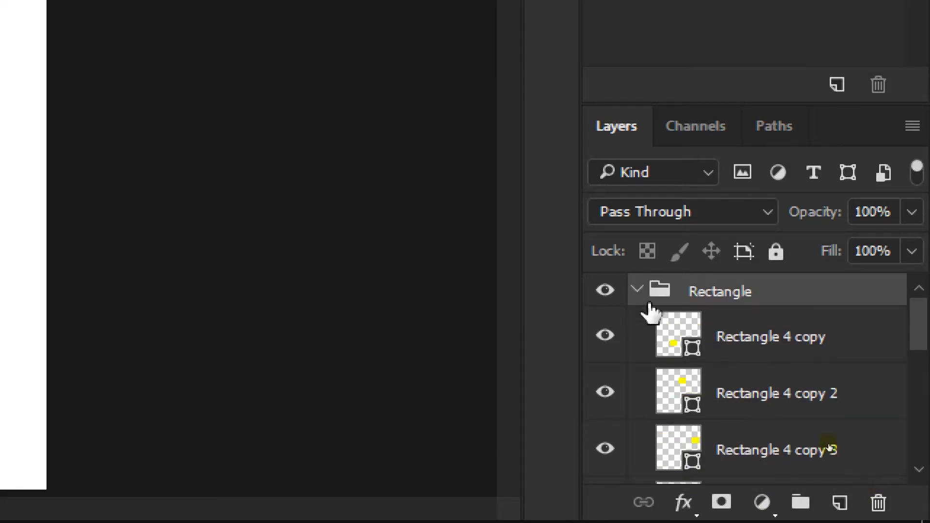
click(639, 290)
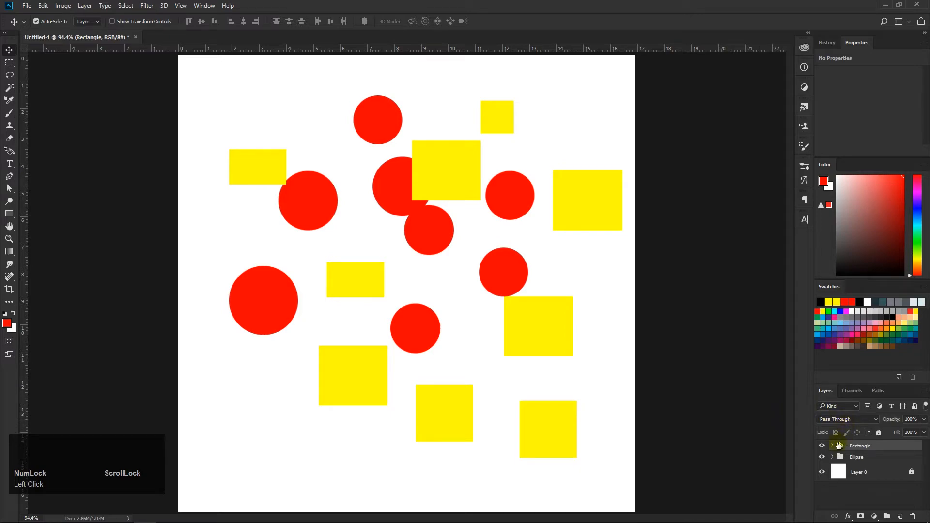
- Hide and show the Rectangle group, then do the same with the Ellipse group
click(822, 446)
click(822, 446)
click(822, 457)
click(822, 457)
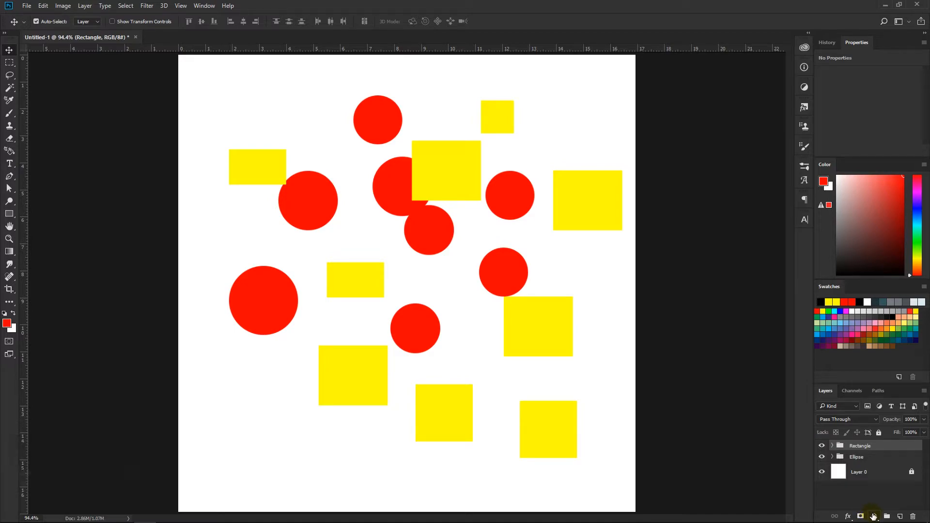
click(872, 517)
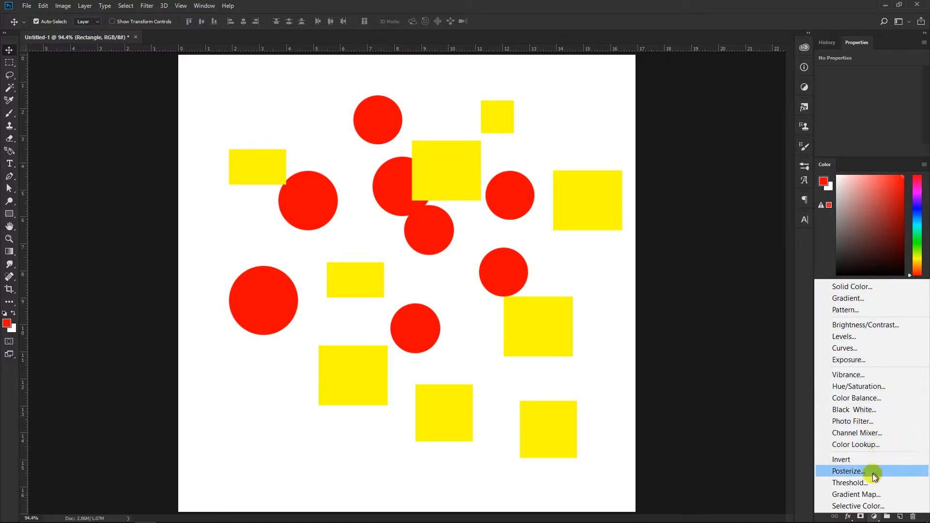
click(856, 497)
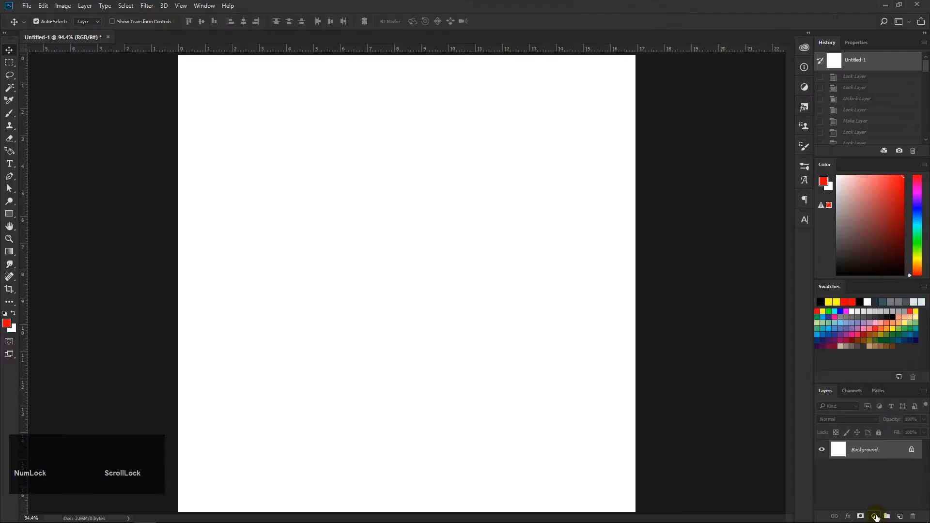
click(764, 503)
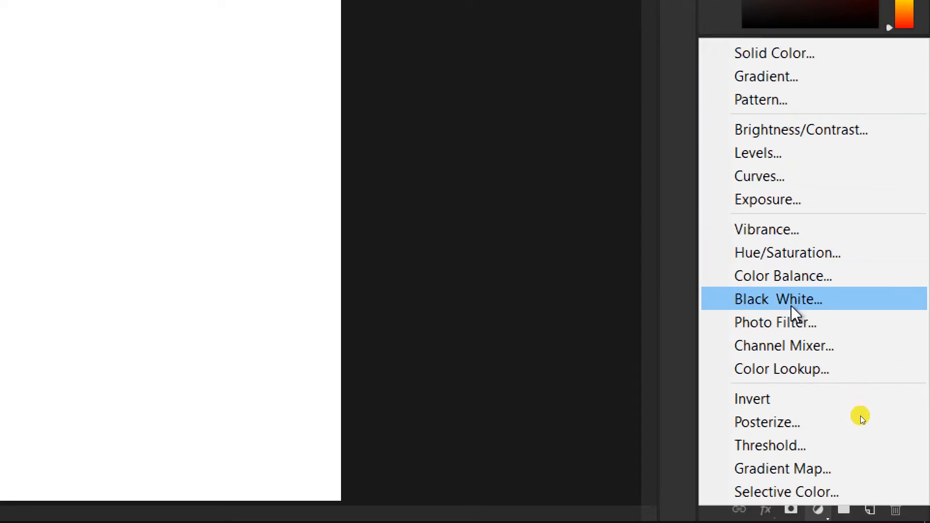
click(818, 509)
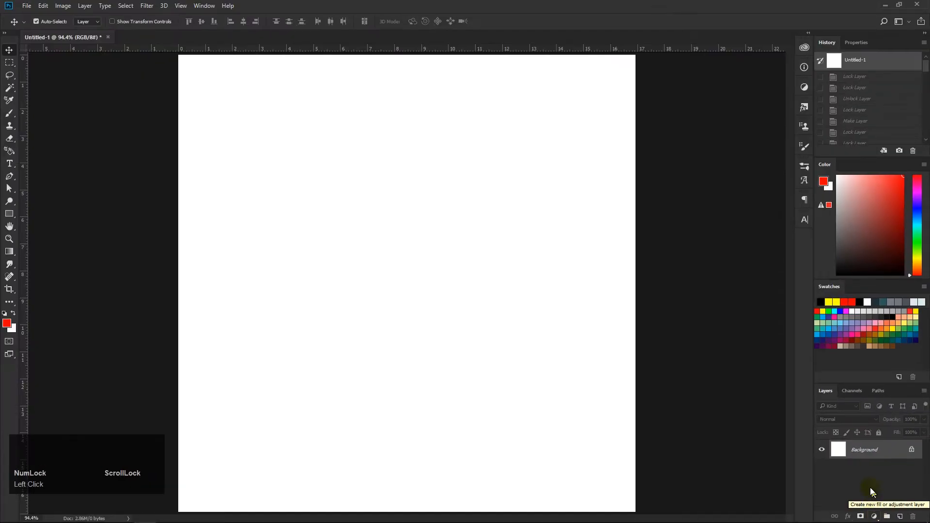
- Add a Solid Color fill layer above the Background and set its color to red e31b32
click(874, 517)
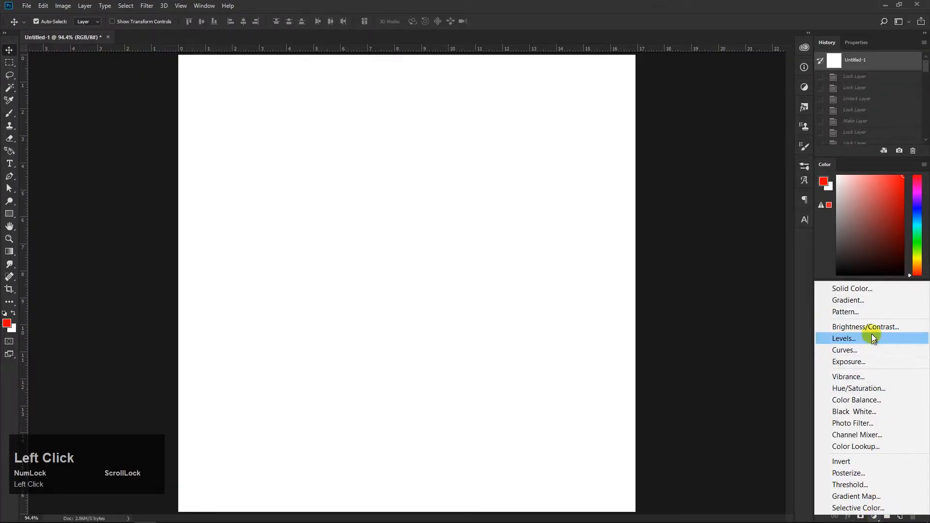
click(860, 289)
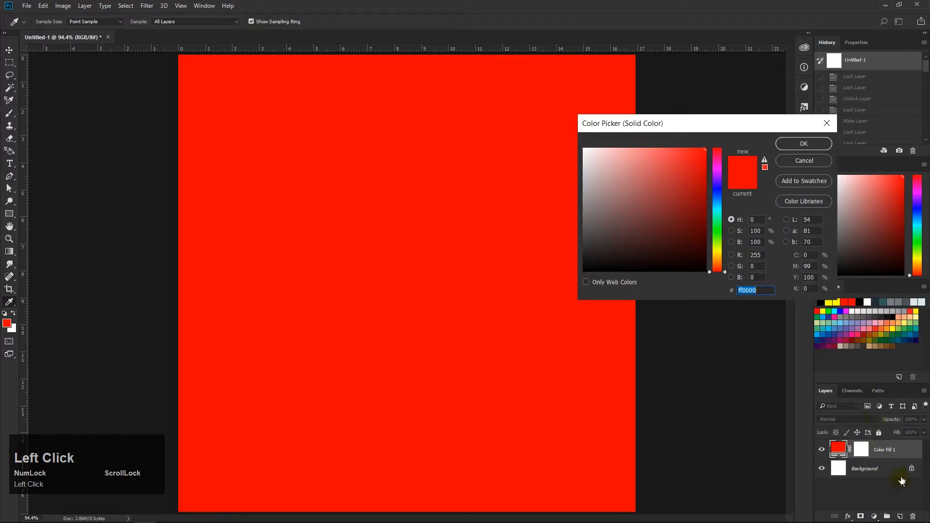
drag(689, 220, 719, 249)
click(717, 190)
drag(702, 204, 718, 151)
click(688, 170)
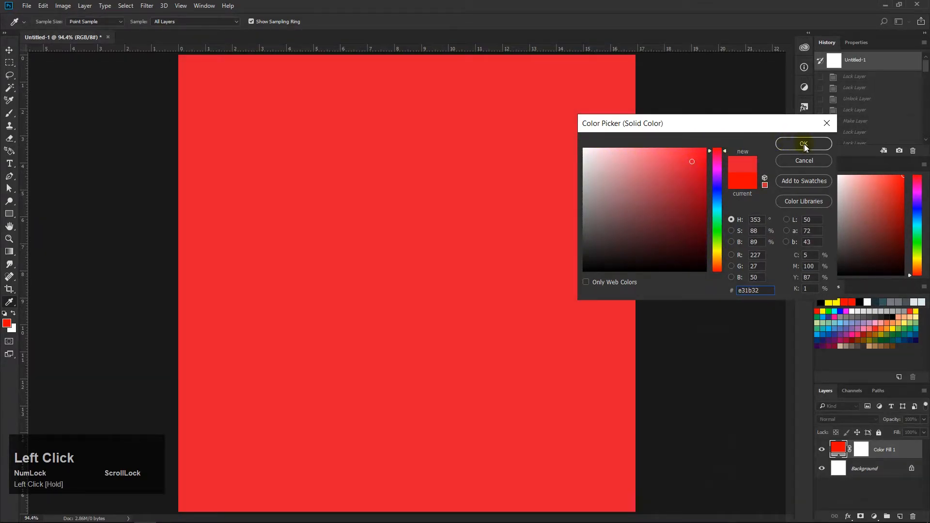
click(801, 144)
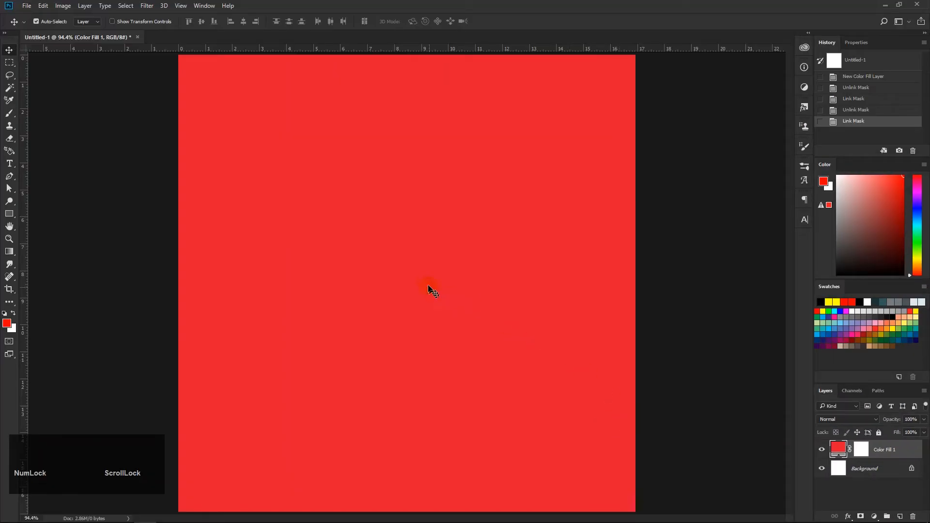
- Move the Color Fill 1 layer slightly on the canvas and select its layer mask
drag(471, 279, 469, 306)
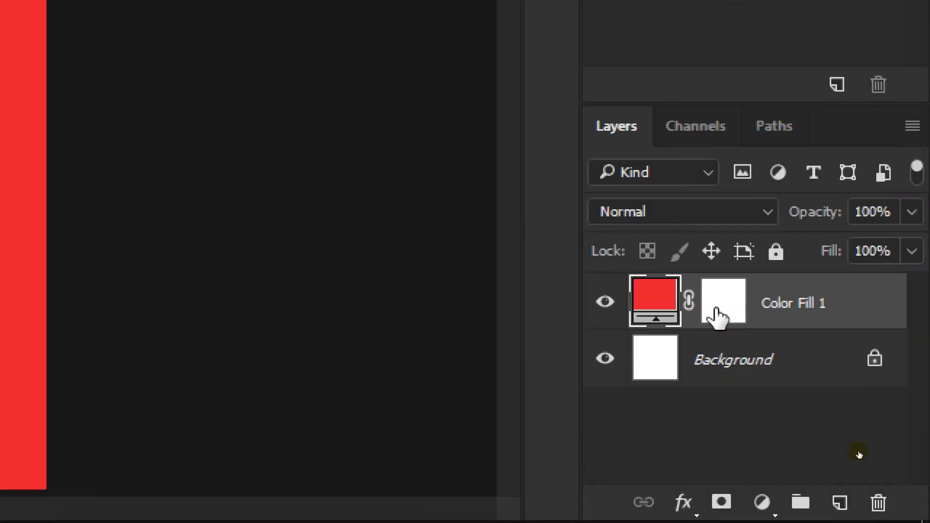
click(860, 452)
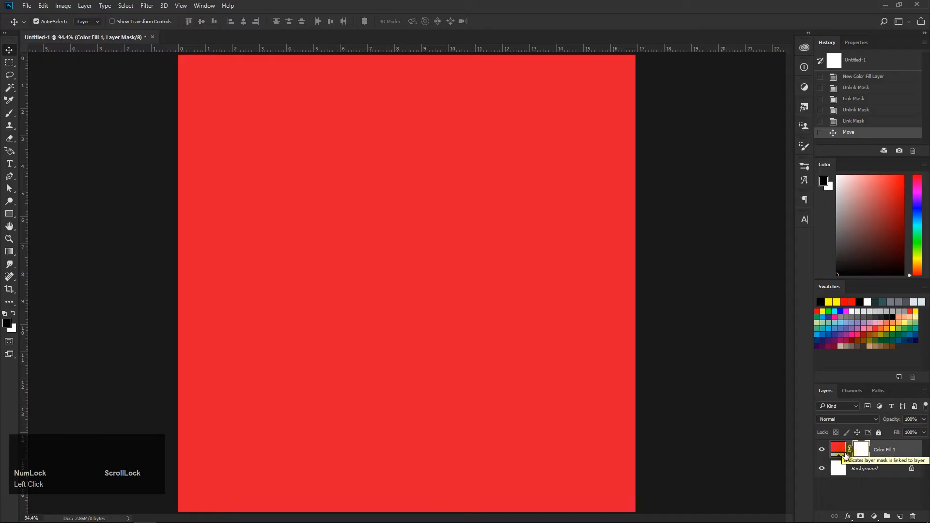
- Select the color fill of Color Fill 1 and set the foreground color to a dark red
click(668, 293)
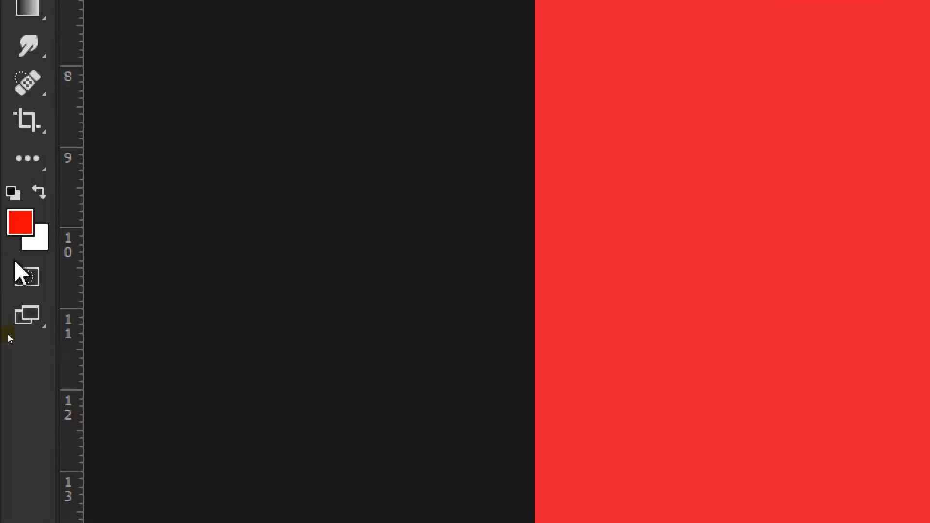
key(i)
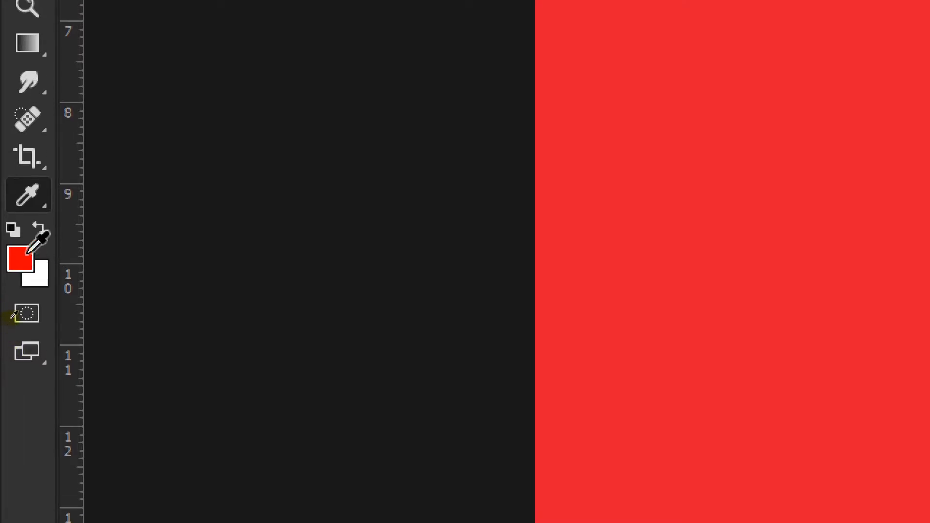
click(21, 256)
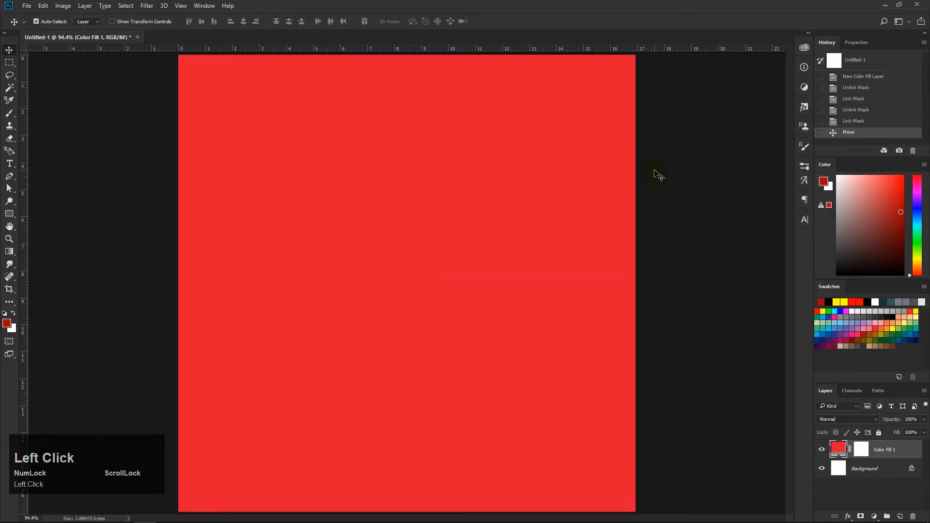
- Paint a winding black stroke on the Color Fill 1 layer mask with the 66 px hard Brush
click(862, 450)
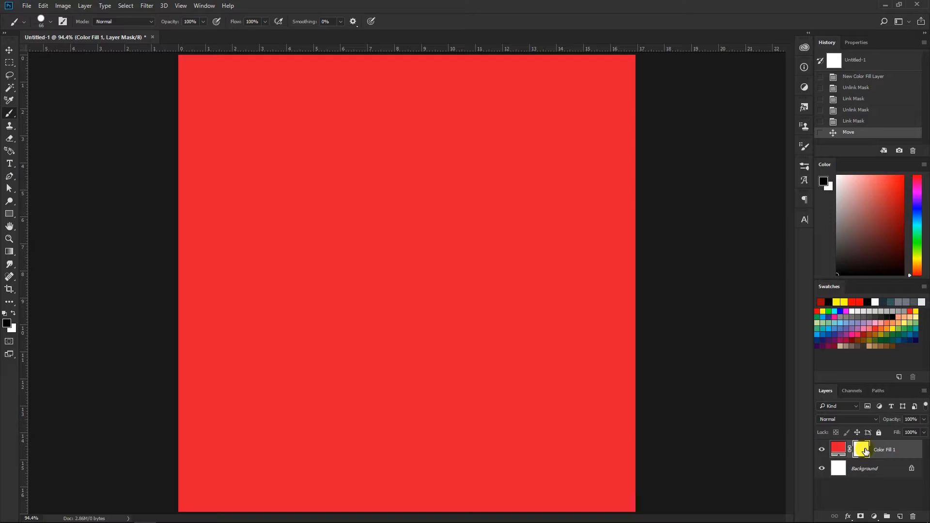
click(865, 451)
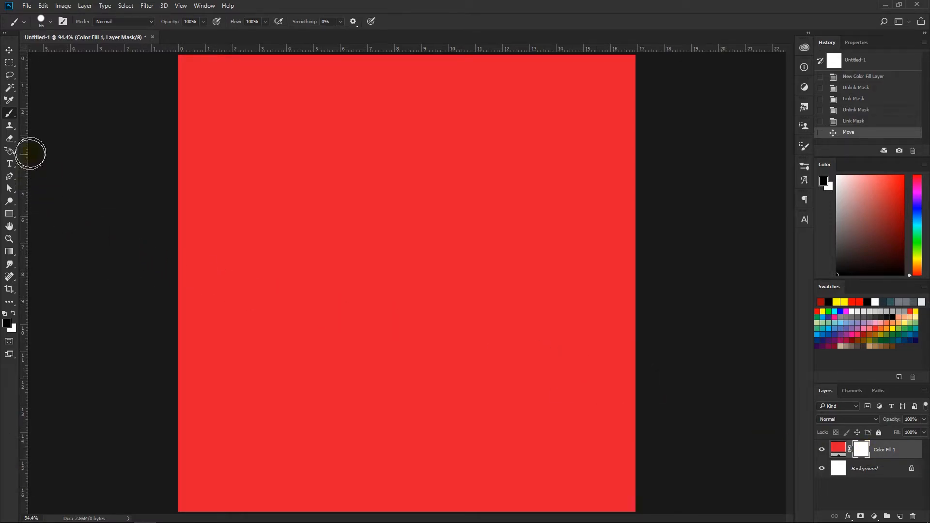
click(837, 448)
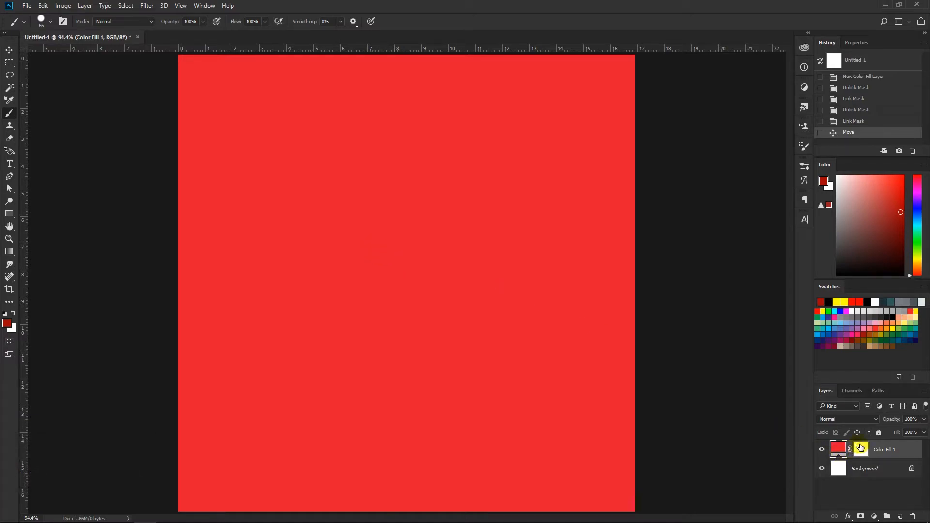
click(861, 448)
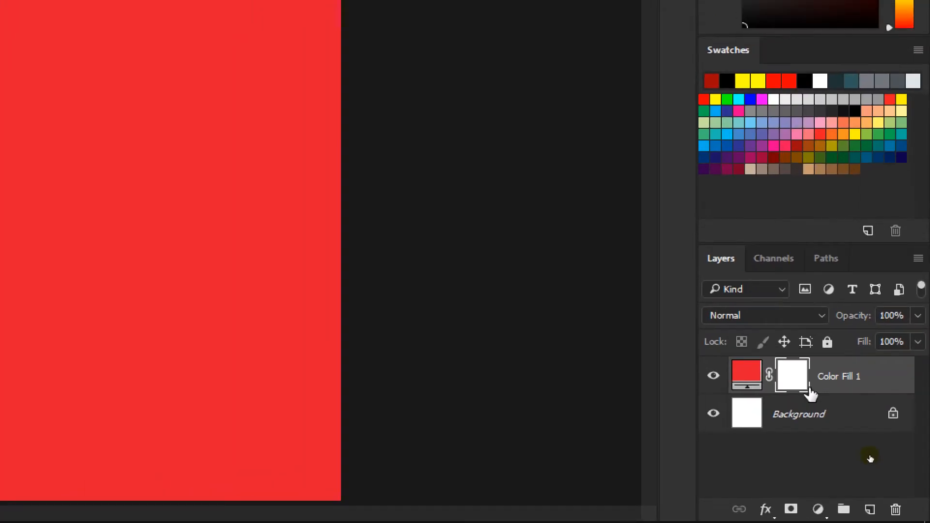
click(865, 451)
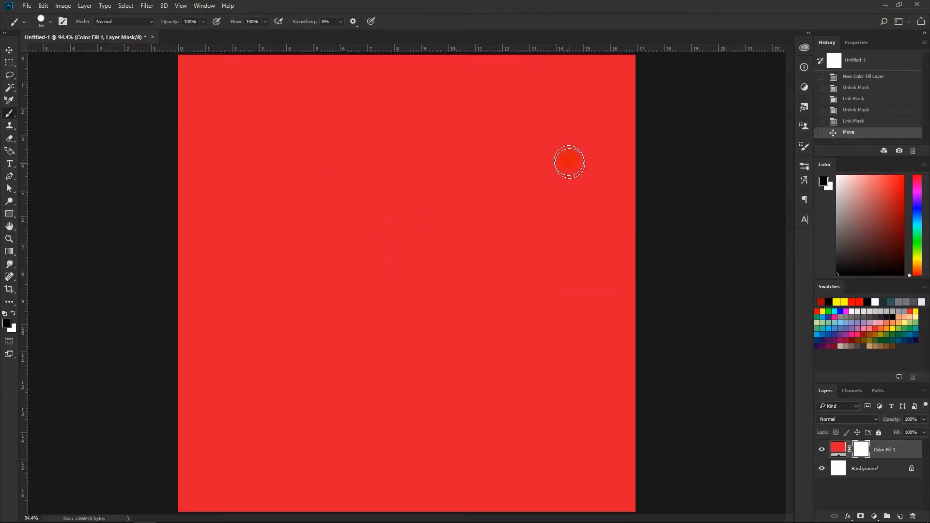
mouse_move(614, 63)
mouse_down()
mouse_move(634, 92)
mouse_move(629, 53)
mouse_move(597, 57)
mouse_move(629, 100)
mouse_move(637, 156)
mouse_move(631, 228)
mouse_move(613, 255)
mouse_move(580, 268)
mouse_move(394, 275)
mouse_move(328, 299)
mouse_move(306, 353)
mouse_move(338, 369)
mouse_move(426, 344)
mouse_move(506, 364)
mouse_move(483, 419)
mouse_move(459, 422)
mouse_up()
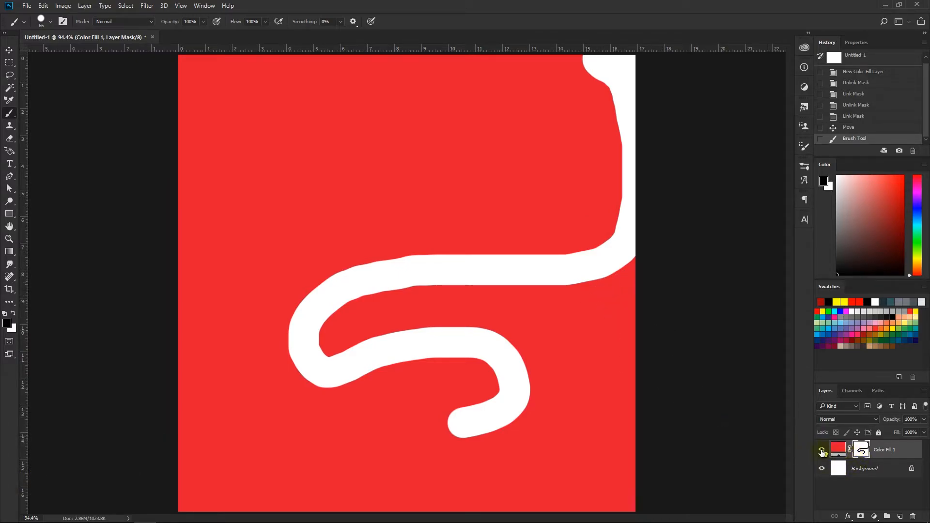
- Paint black strokes over the middle of the Color Fill 1 mask with the Soft Round Pressure Size brush at 97 px
click(829, 453)
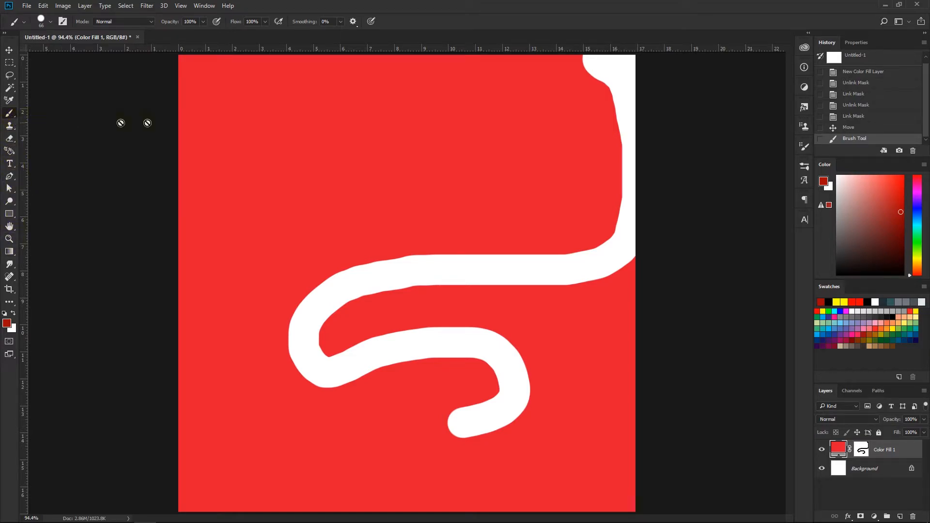
right_click(285, 125)
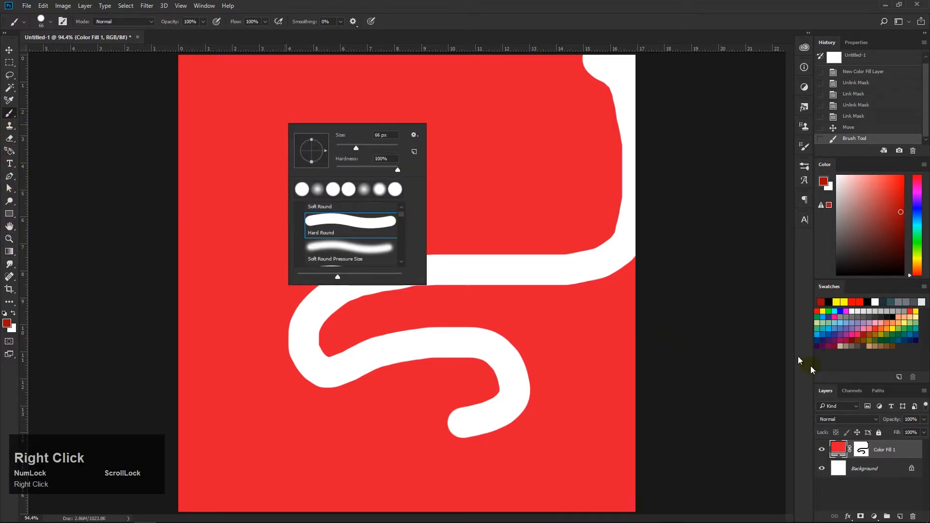
click(856, 444)
right_click(328, 187)
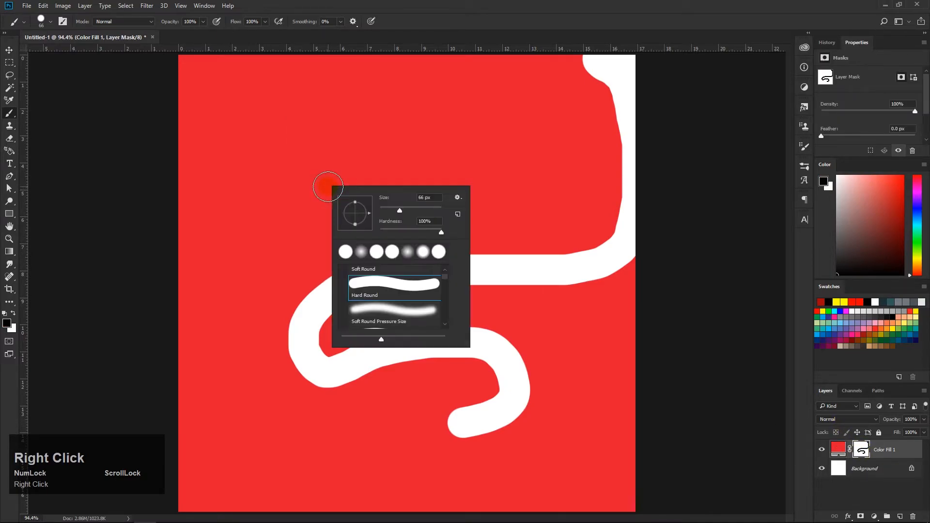
drag(399, 215, 410, 214)
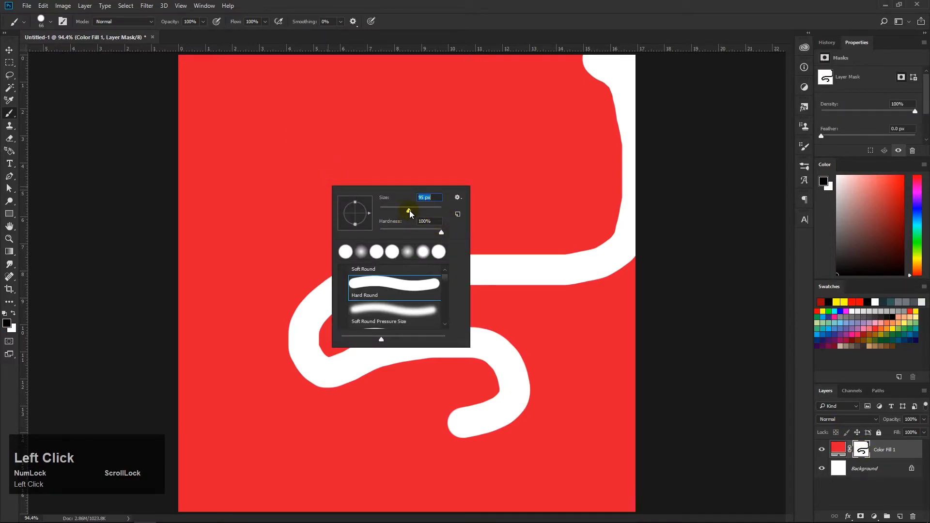
click(412, 311)
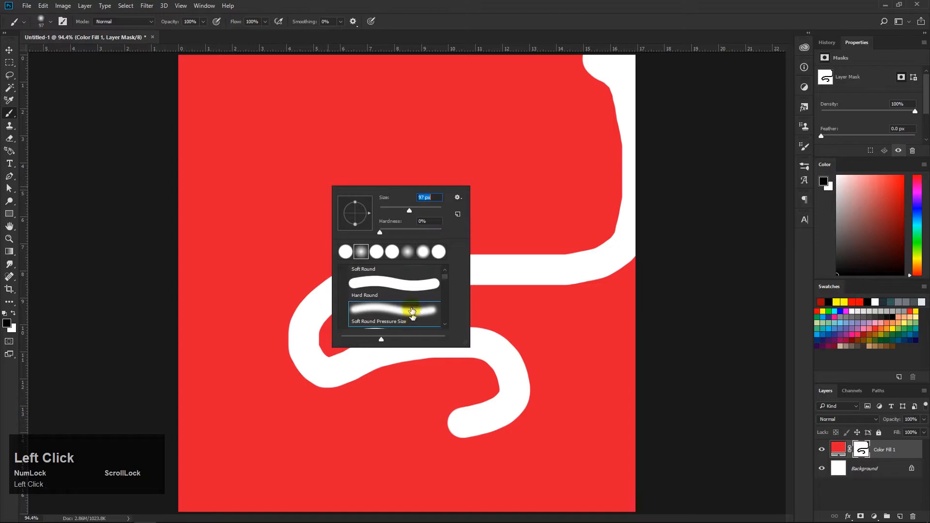
mouse_move(288, 159)
mouse_down()
mouse_move(397, 114)
mouse_move(335, 140)
mouse_move(344, 158)
mouse_move(401, 182)
mouse_move(370, 199)
mouse_move(387, 217)
mouse_move(391, 272)
mouse_move(474, 303)
mouse_move(434, 318)
mouse_move(453, 348)
mouse_move(447, 383)
mouse_move(393, 369)
mouse_move(372, 309)
mouse_move(475, 303)
mouse_move(427, 290)
mouse_move(418, 261)
mouse_move(336, 257)
mouse_move(367, 272)
mouse_move(363, 305)
mouse_move(433, 246)
mouse_move(385, 274)
mouse_move(390, 285)
mouse_move(448, 251)
mouse_move(447, 285)
mouse_move(434, 298)
mouse_move(459, 283)
mouse_move(485, 284)
mouse_move(462, 284)
mouse_move(484, 246)
mouse_move(516, 244)
mouse_move(441, 254)
mouse_move(509, 221)
mouse_move(498, 198)
mouse_move(457, 202)
mouse_move(491, 195)
mouse_up()
- Disable the Color Fill 1 layer mask and look through the other commands available for the mask
right_click(860, 453)
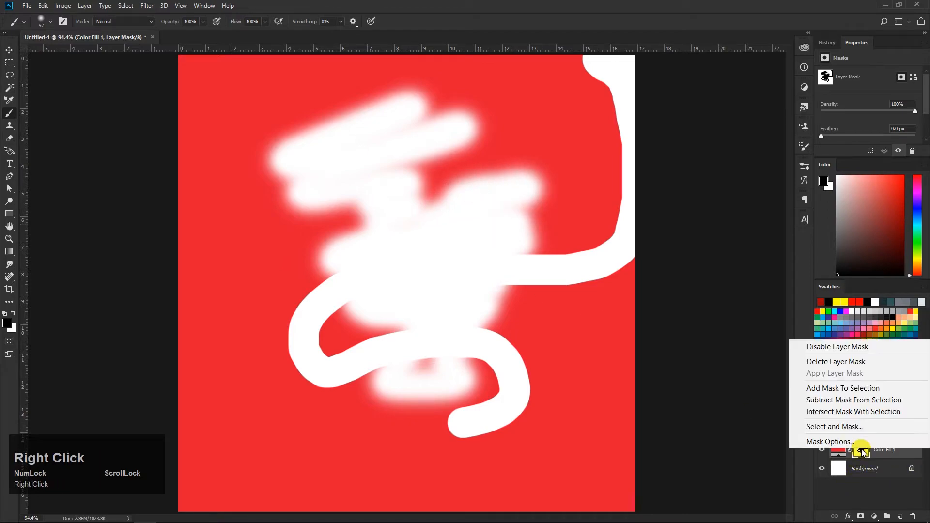
click(845, 345)
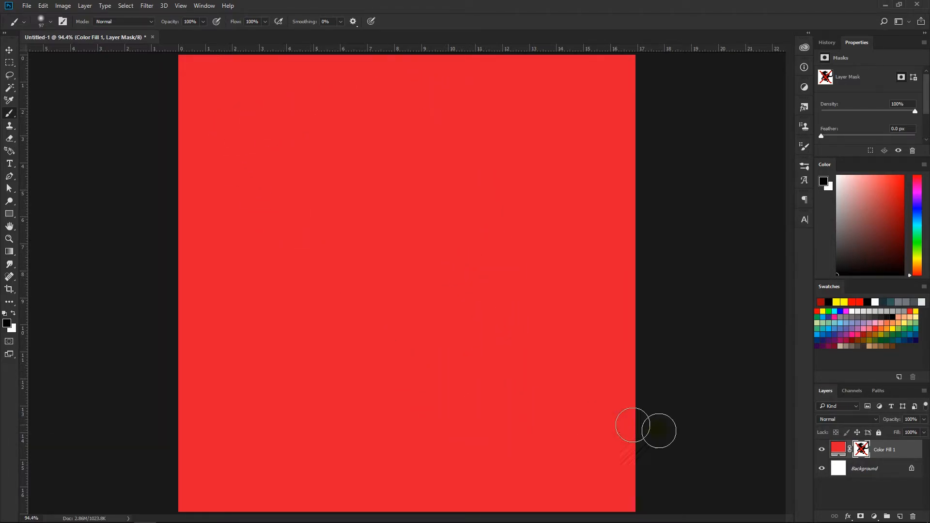
right_click(867, 451)
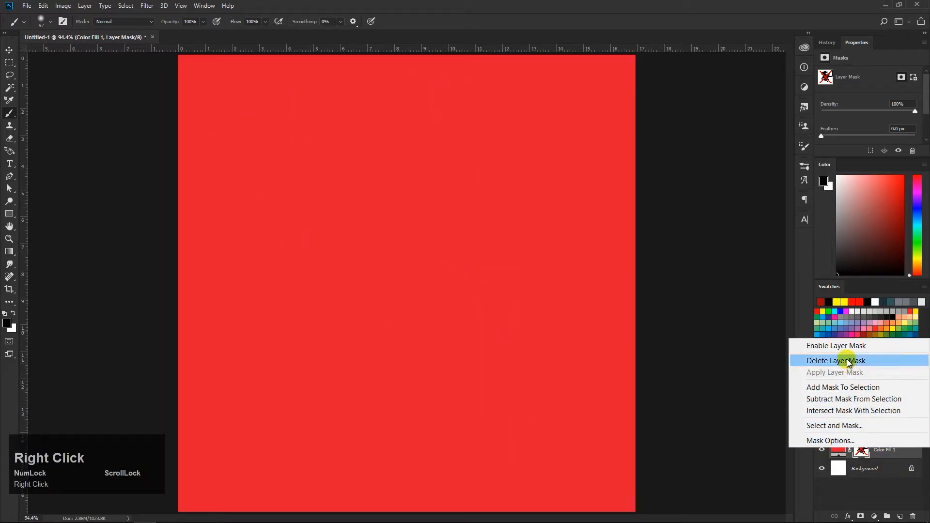
right_click(863, 454)
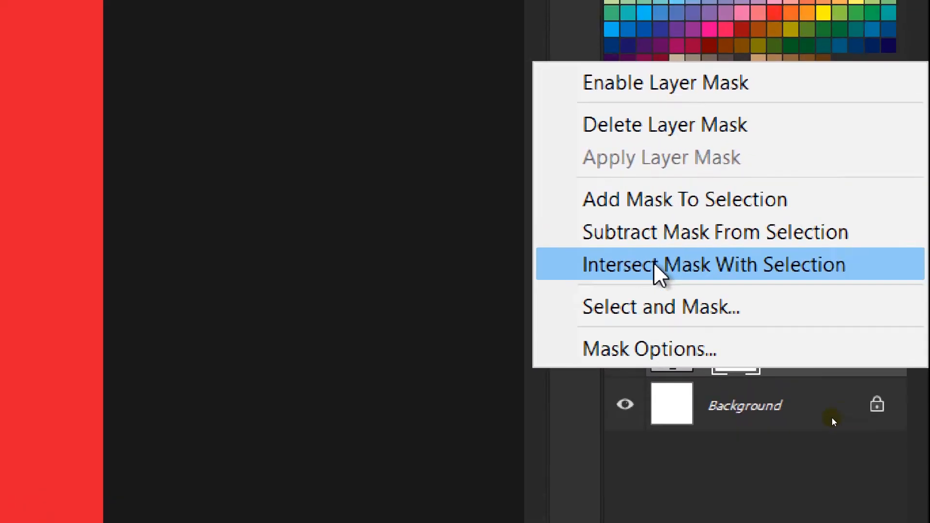
click(707, 407)
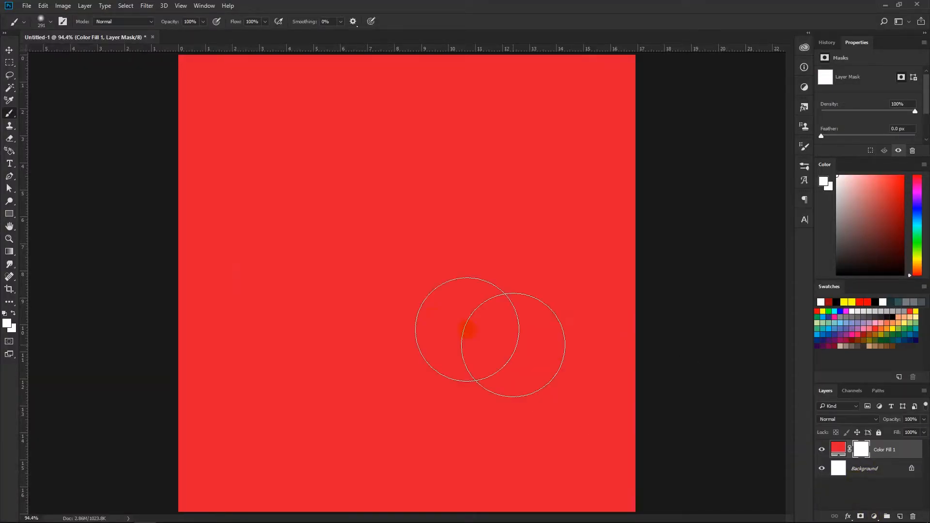
- Open the photo of the man in a hat and denim jacket from the Raw folder
click(27, 9)
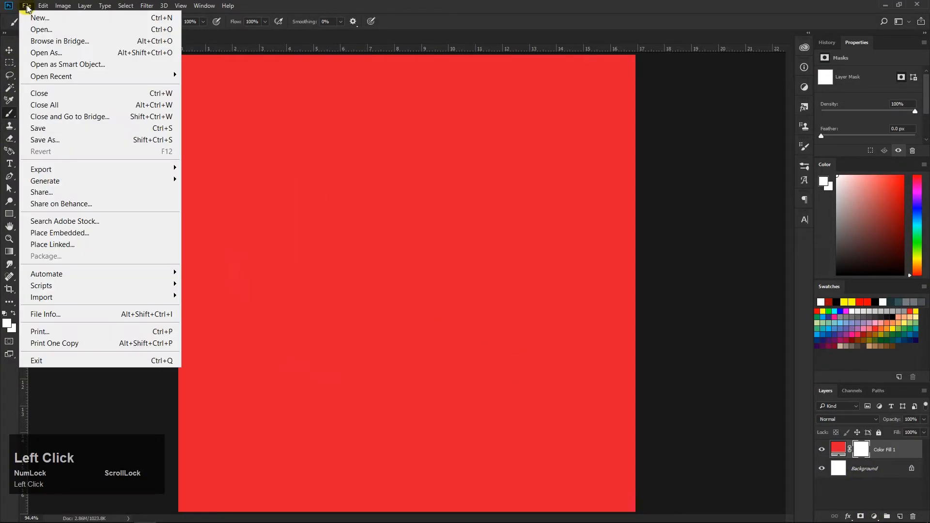
click(30, 28)
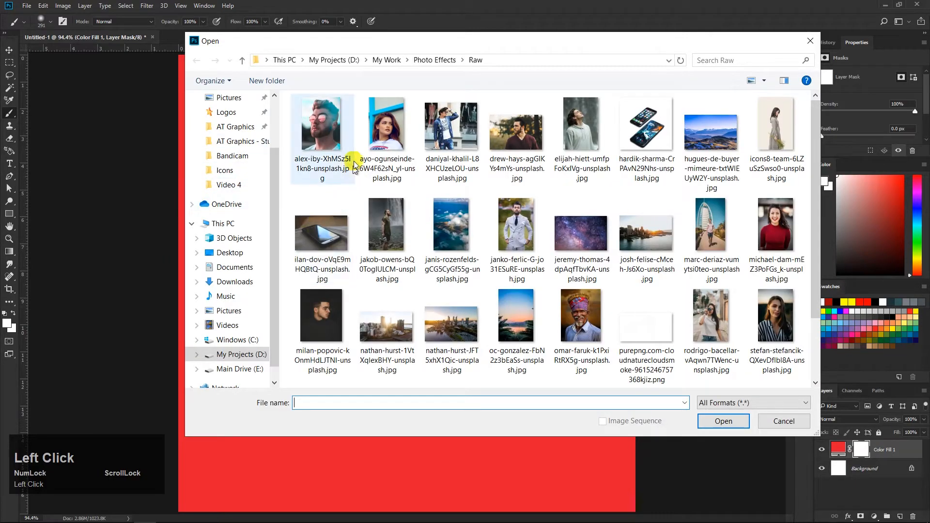
double_click(460, 128)
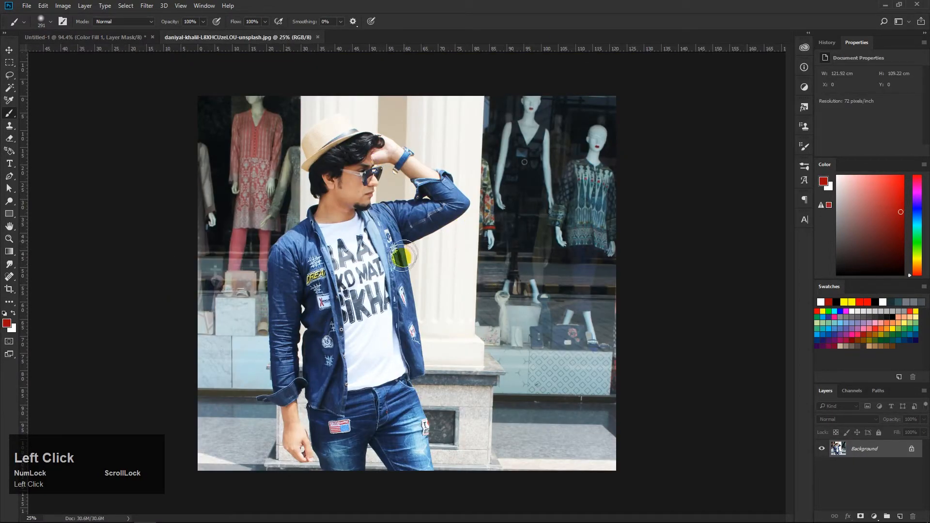
- Add a Solid Color fill layer above the photo in bright red, #eb0c0c
click(875, 517)
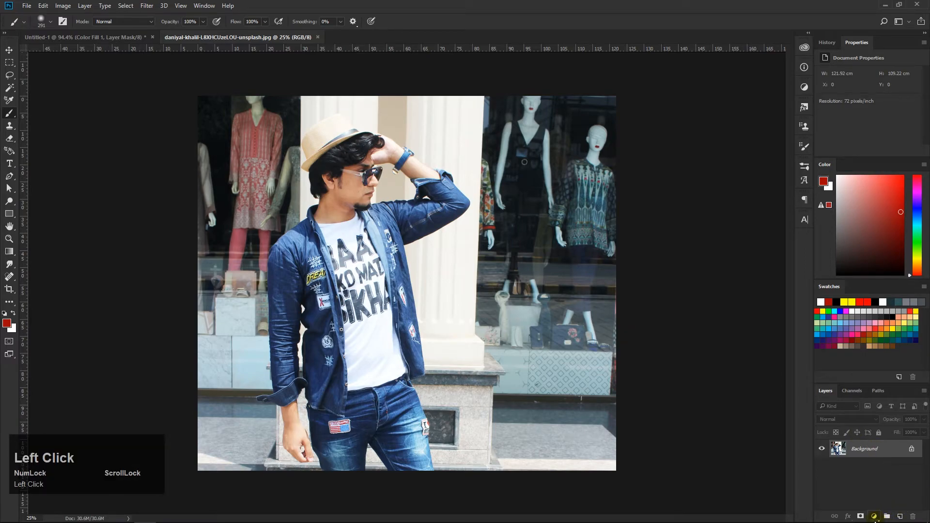
click(853, 293)
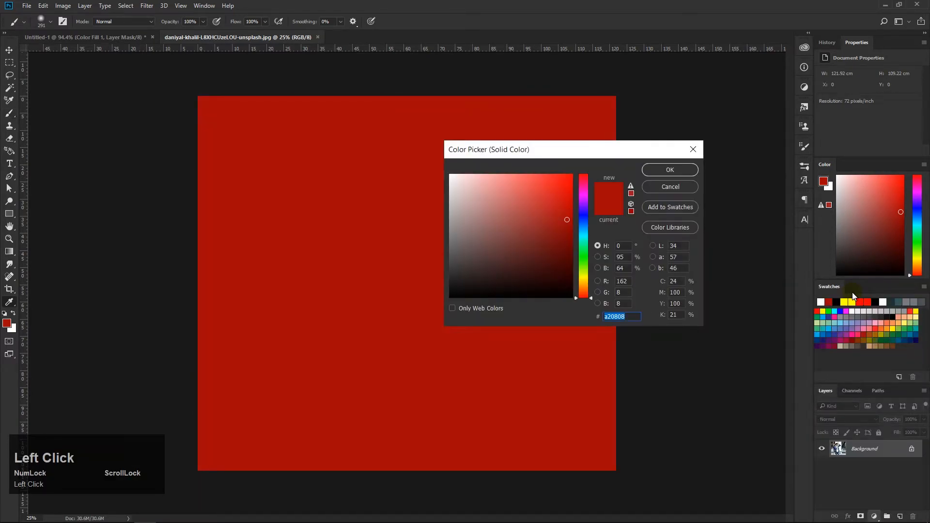
drag(571, 194, 561, 188)
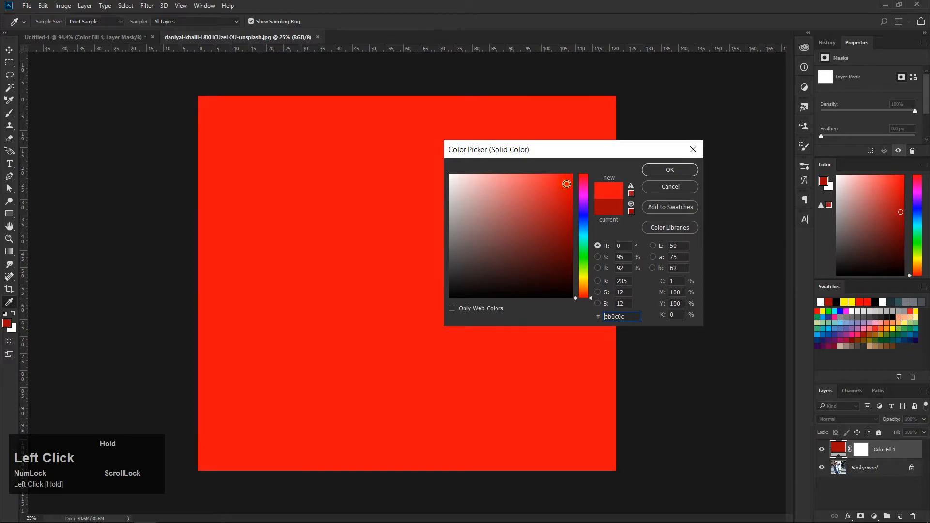
click(670, 173)
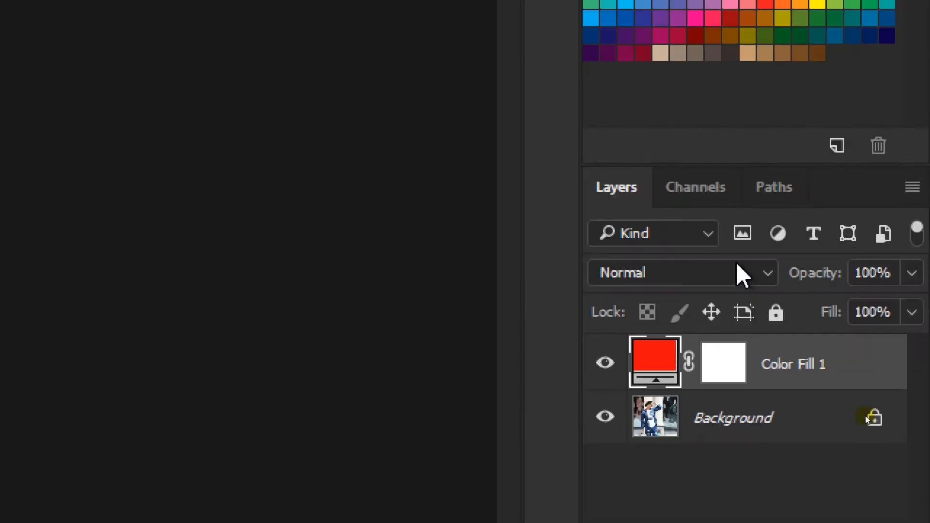
- Set the blend mode of Color Fill 1 to Multiply
click(866, 420)
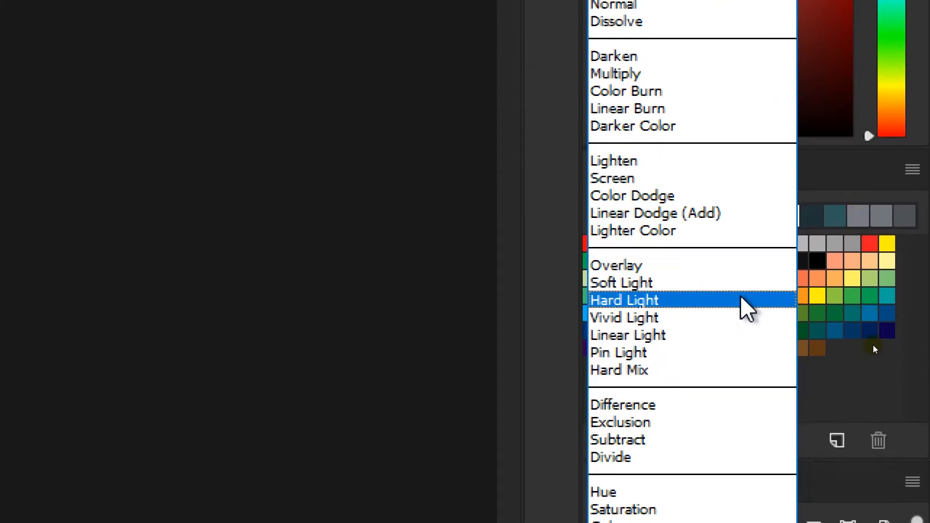
click(670, 301)
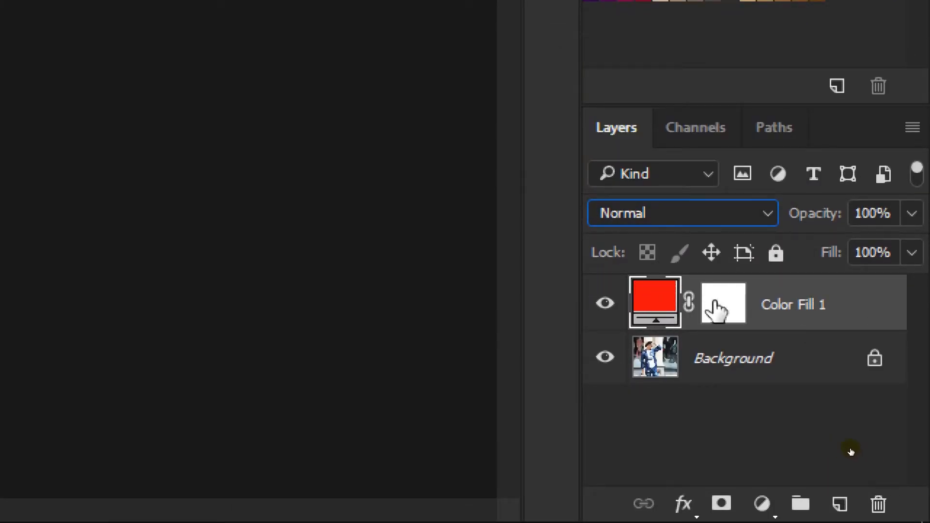
click(683, 213)
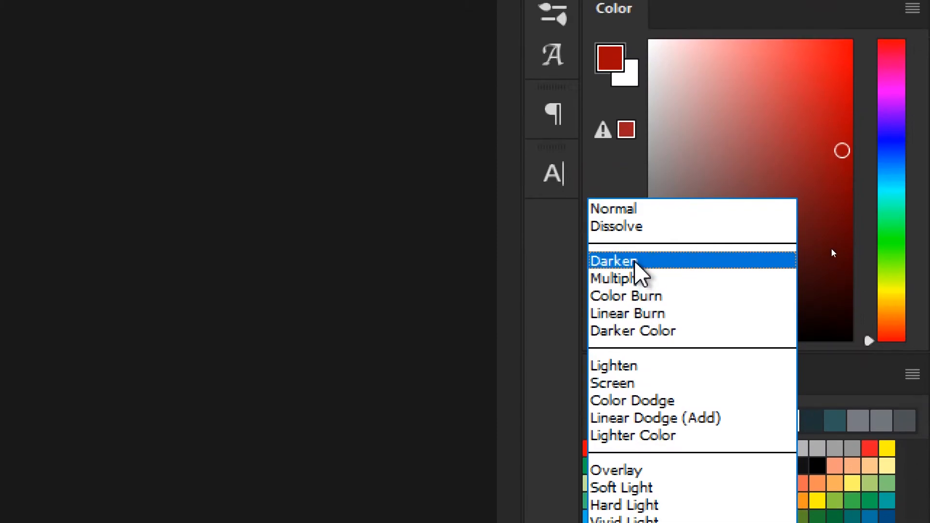
click(634, 277)
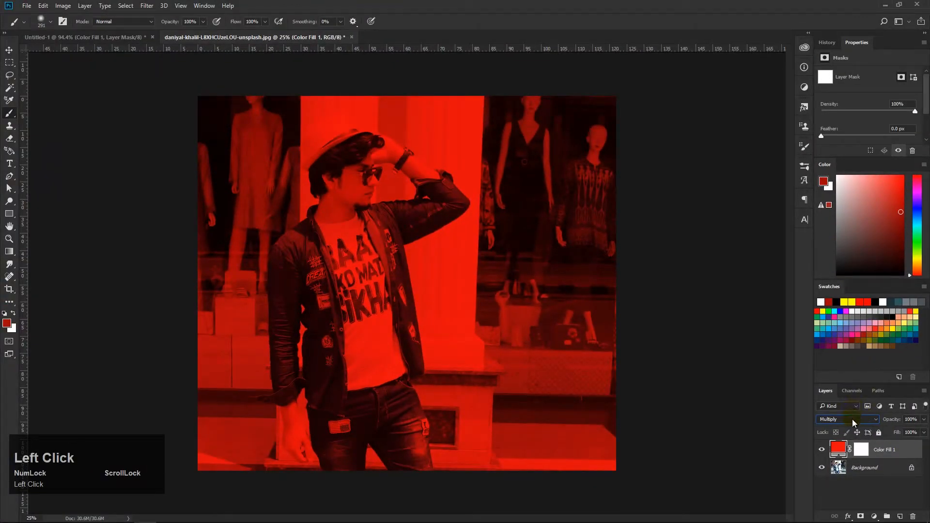
click(854, 421)
click(836, 255)
- Try the Darken and Saturation blend modes on Color Fill 1
click(861, 422)
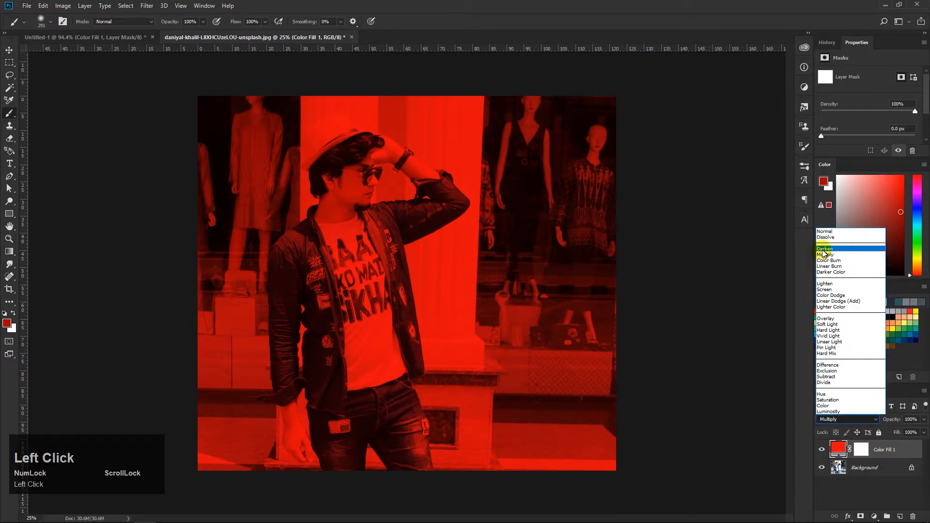
click(824, 248)
click(847, 416)
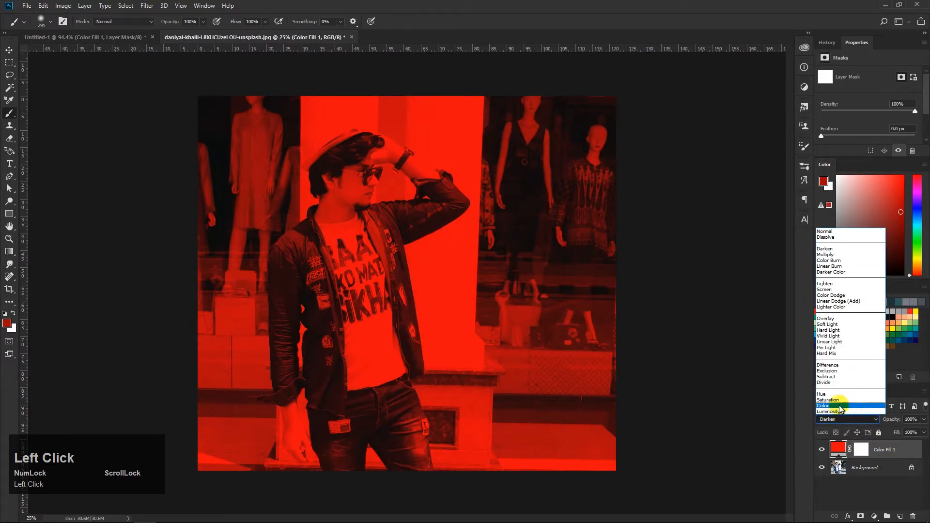
click(838, 400)
click(843, 420)
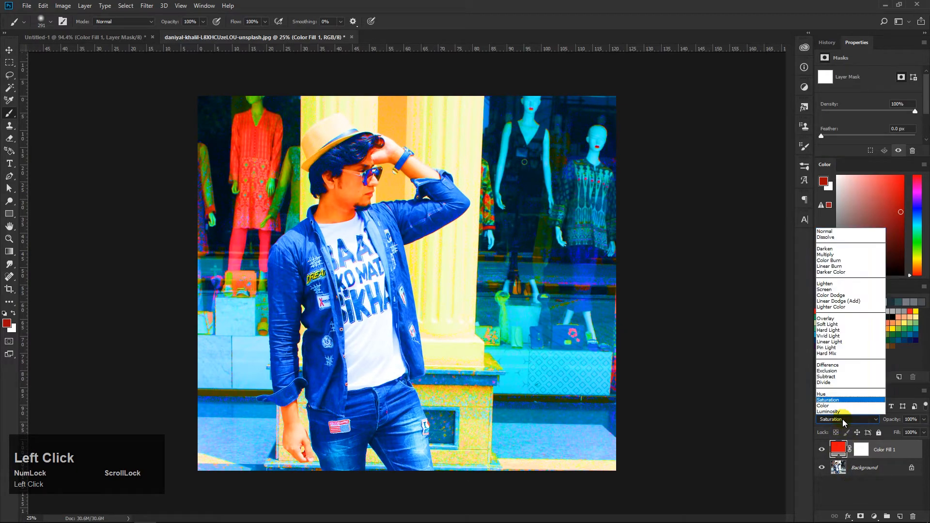
click(840, 413)
- Cycle Color Fill 1 through the blend modes to Soft Light and toggle its visibility to compare the effect
key(Left)
key(Left)
key(Left)
key(Left)
key(Left)
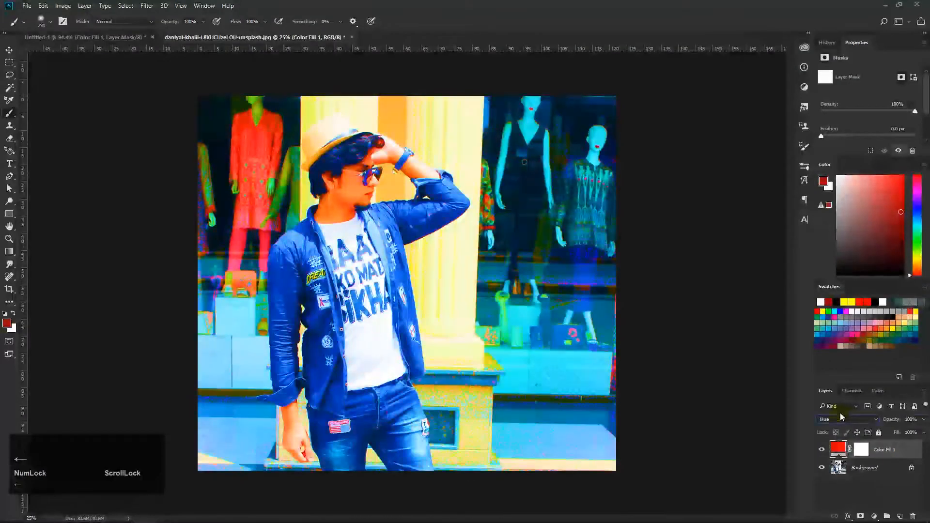
key(Right)
key(Right)
key(Right)
key(Right)
key(Right)
key(Right)
key(Right)
key(Right)
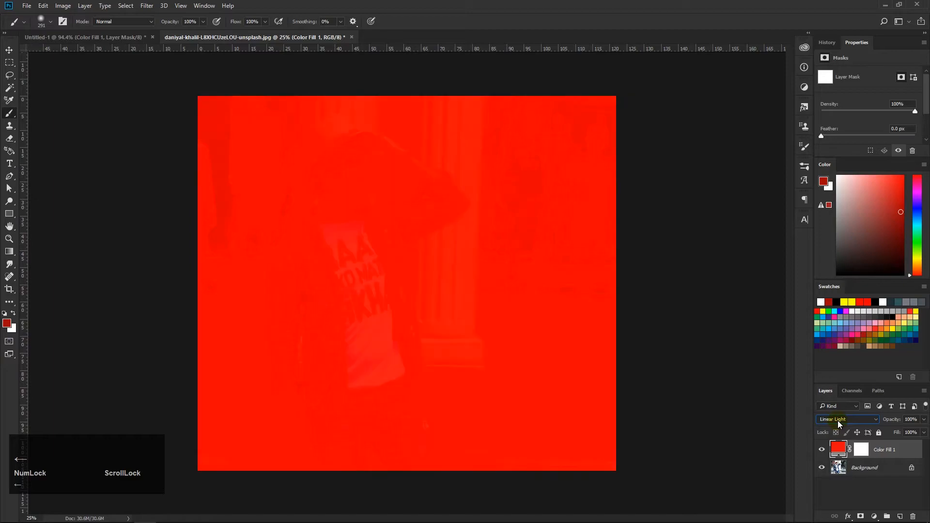
key(Left)
key(Left)
key(Left)
key(Left)
key(Right)
key(Right)
key(Right)
key(Right)
key(Right)
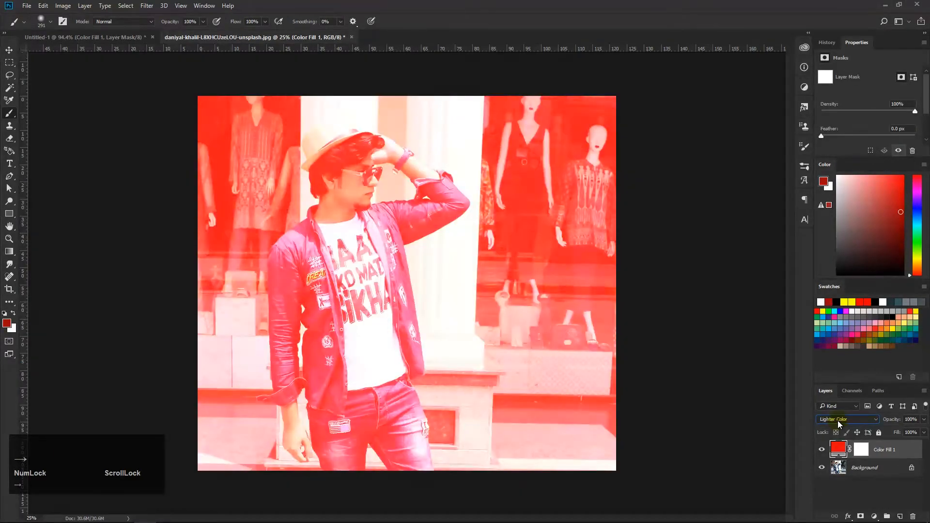
key(Left)
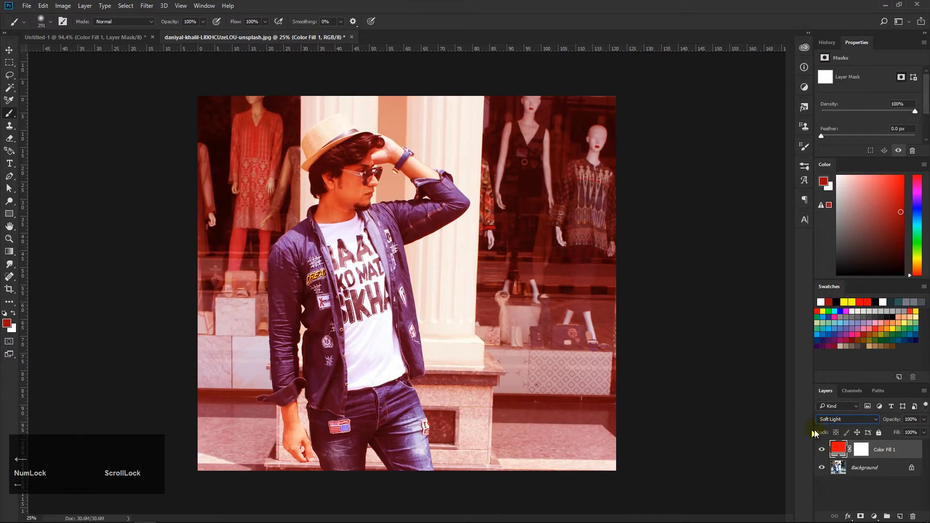
click(825, 449)
click(825, 449)
click(825, 450)
click(825, 449)
- Change the color of Color Fill 1 to a dark blue, #1e1b4d
double_click(836, 451)
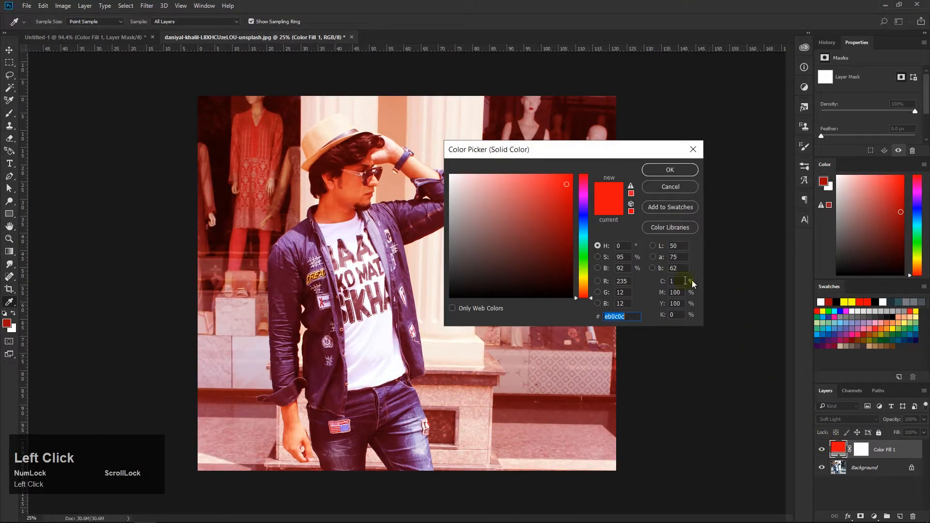
mouse_move(590, 275)
mouse_down()
mouse_move(585, 268)
mouse_move(586, 278)
mouse_up()
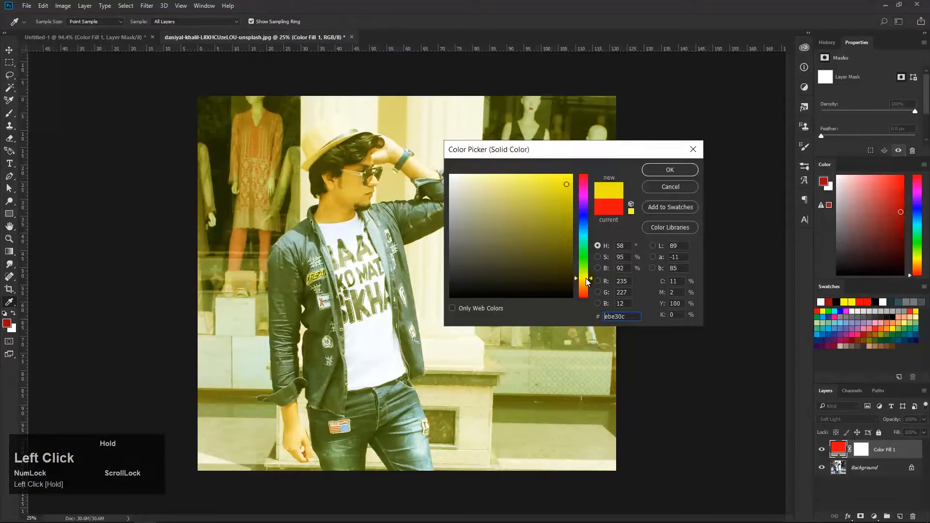
drag(578, 219, 578, 216)
click(531, 257)
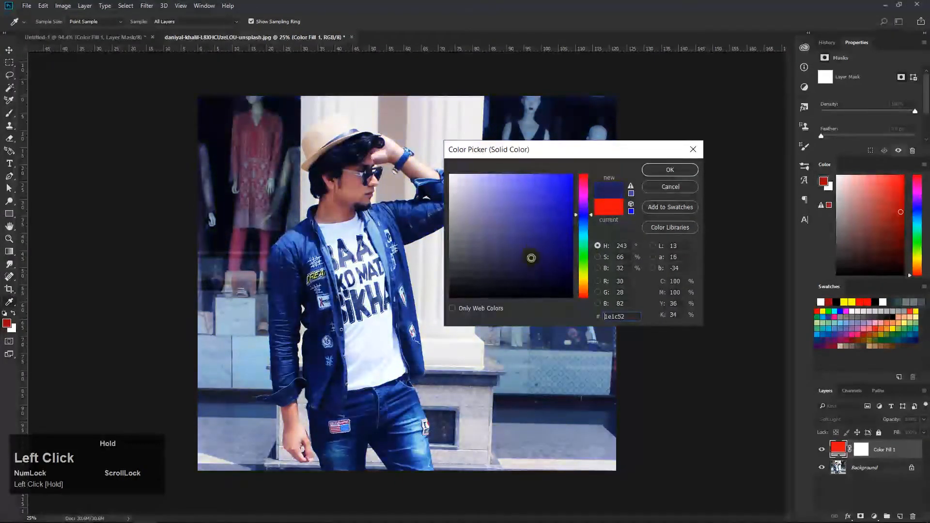
click(670, 169)
- Set the foreground color to black and paint with a soft brush on the Color Fill 1 mask over the mannequins beside the column
click(863, 450)
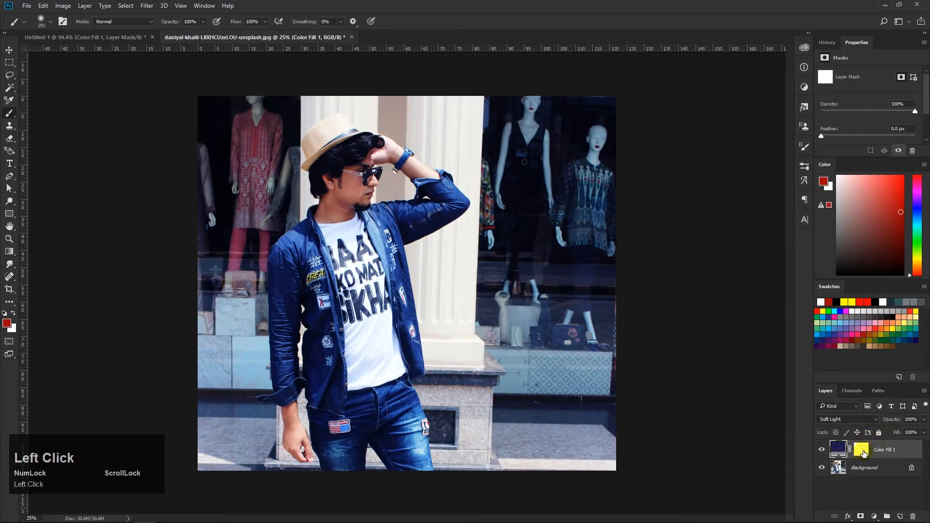
click(6, 324)
click(375, 319)
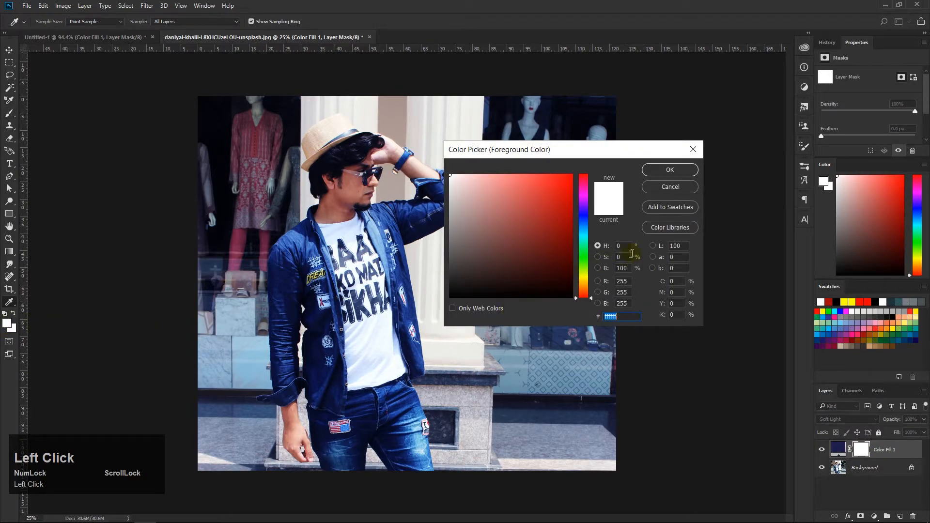
click(669, 171)
right_click(486, 192)
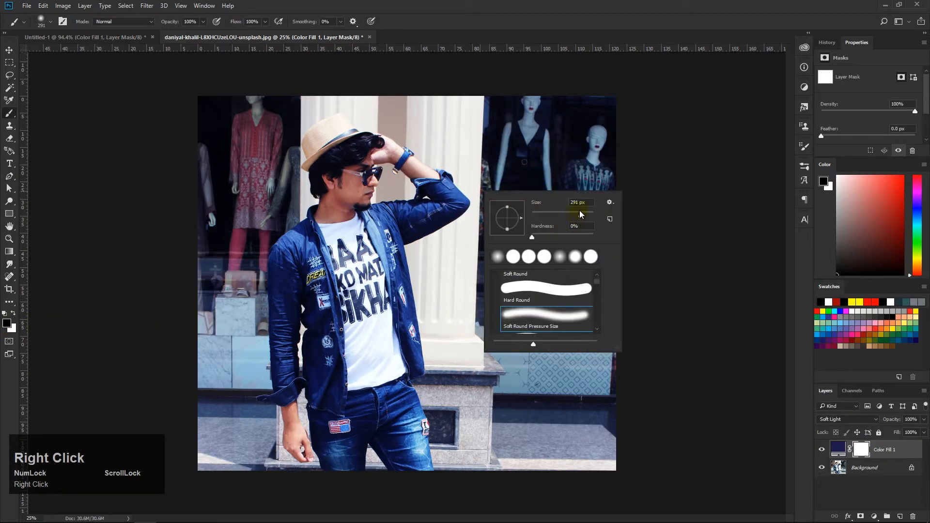
mouse_move(454, 138)
mouse_down()
mouse_move(527, 123)
mouse_move(508, 134)
mouse_move(532, 98)
mouse_move(506, 124)
mouse_move(542, 106)
mouse_move(536, 209)
mouse_move(584, 237)
mouse_up()
- Change the color of Color Fill 1 to red, #de0101
double_click(841, 448)
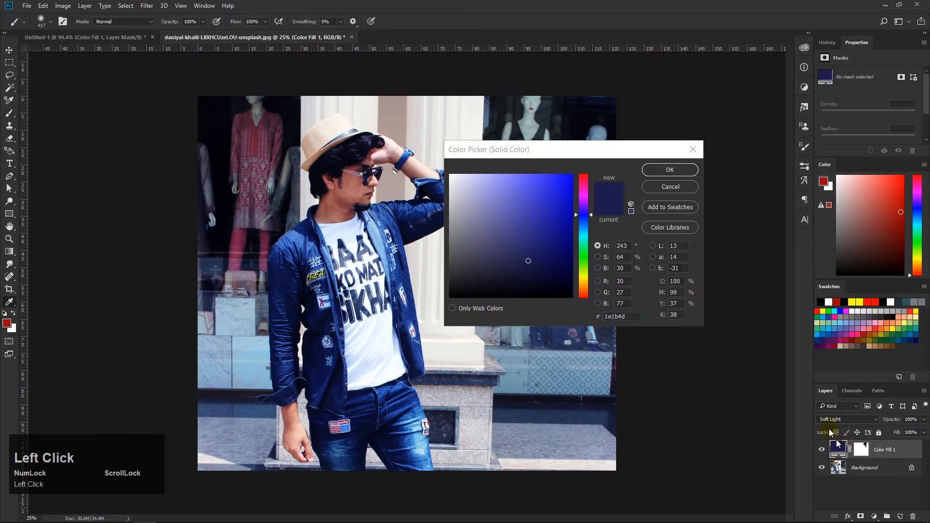
mouse_move(557, 203)
mouse_down()
mouse_move(595, 189)
mouse_move(584, 167)
mouse_up()
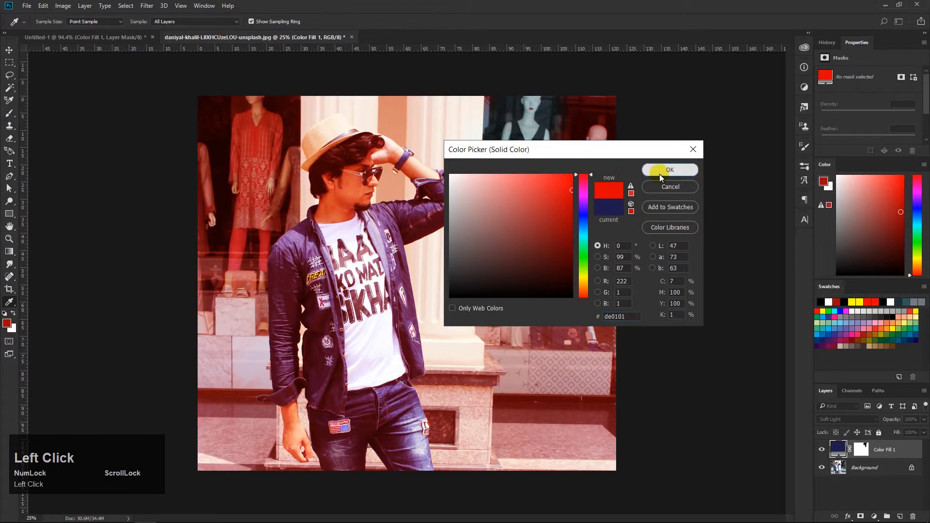
click(670, 169)
- Paint black over the man on the Color Fill 1 mask to remove the red tint from him
click(567, 181)
click(495, 207)
click(861, 450)
mouse_move(550, 305)
mouse_down()
mouse_move(543, 155)
mouse_move(568, 104)
mouse_move(606, 184)
mouse_move(592, 159)
mouse_move(572, 286)
mouse_move(608, 344)
mouse_move(608, 333)
mouse_move(602, 483)
mouse_move(596, 449)
mouse_move(558, 459)
mouse_move(560, 370)
mouse_move(523, 274)
mouse_up()
mouse_move(504, 162)
mouse_down()
mouse_move(497, 259)
mouse_move(472, 246)
mouse_move(452, 252)
mouse_move(445, 287)
mouse_move(479, 444)
mouse_move(465, 381)
mouse_move(447, 391)
mouse_move(467, 482)
mouse_move(494, 325)
mouse_move(520, 467)
mouse_up()
mouse_move(506, 95)
mouse_down()
mouse_move(447, 142)
mouse_move(294, 99)
mouse_move(253, 141)
mouse_move(280, 165)
mouse_move(287, 193)
mouse_move(251, 213)
mouse_move(271, 220)
mouse_move(246, 268)
mouse_move(237, 361)
mouse_move(249, 476)
mouse_move(213, 224)
mouse_move(232, 326)
mouse_move(263, 62)
mouse_move(274, 190)
mouse_move(278, 145)
mouse_move(236, 236)
mouse_move(257, 234)
mouse_move(246, 318)
mouse_move(267, 477)
mouse_move(214, 452)
mouse_up()
- Invert the Color Fill 1 mask so the red tint covers only the man
right_click(860, 449)
click(853, 452)
key(ctrl+i)
key(ctrl+i)
key(ctrl+plus)
key(ctrl+plus)
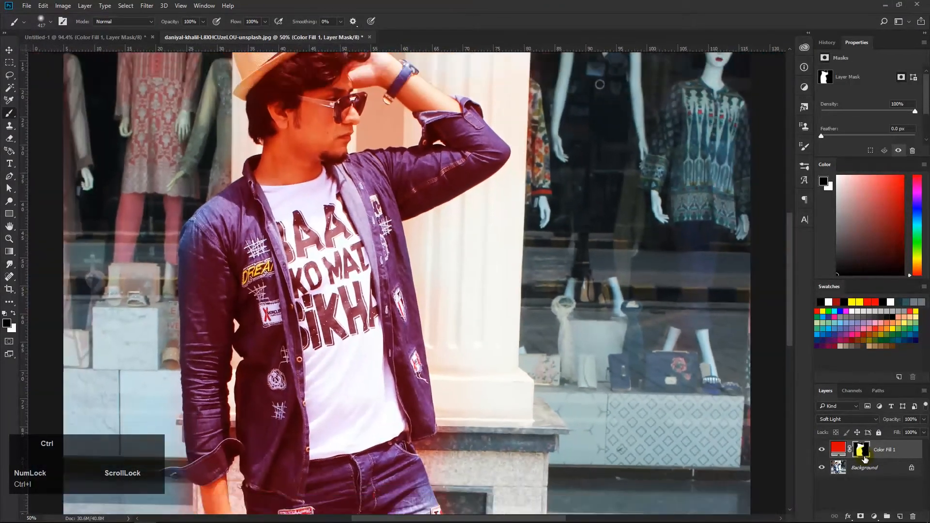
key(ctrl+minus)
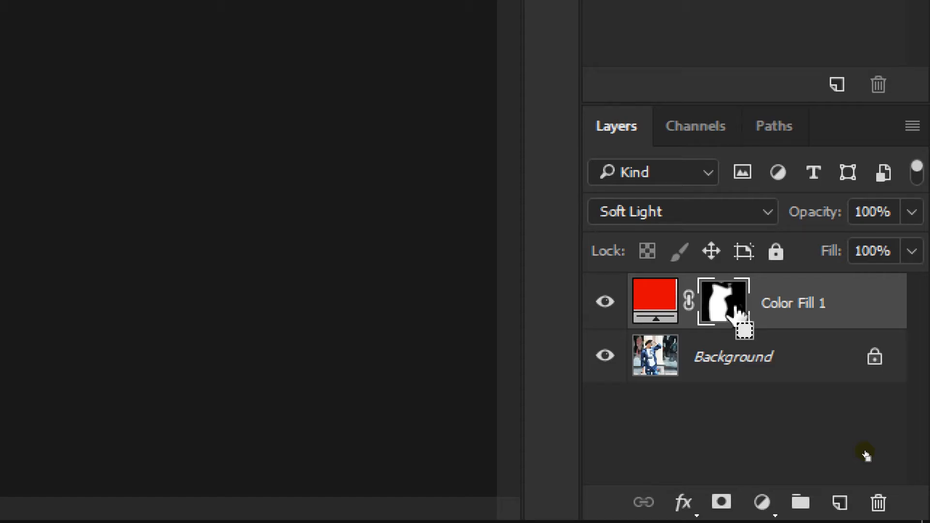
- Fit the photo in the window and invert the Color Fill 1 mask so the red tint covers only the background
key(ctrl+i)
key(ctrl+i)
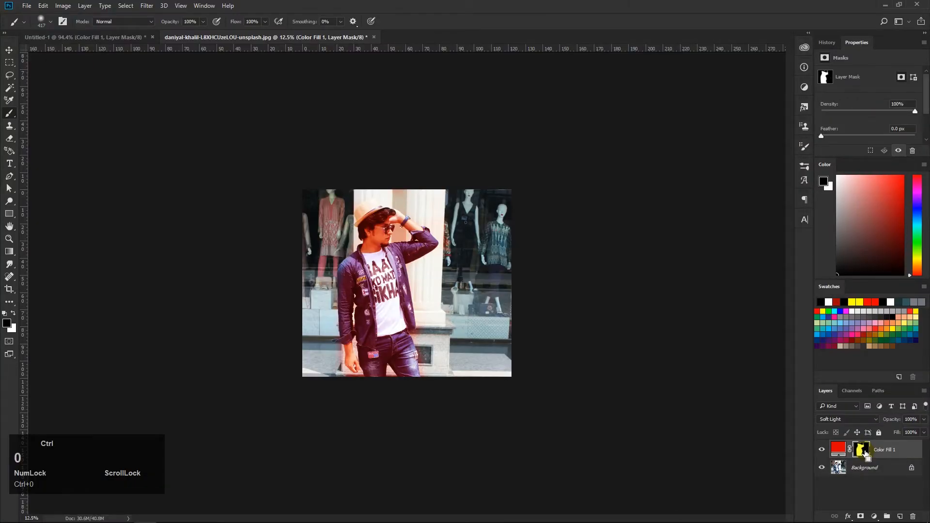
key(ctrl+0)
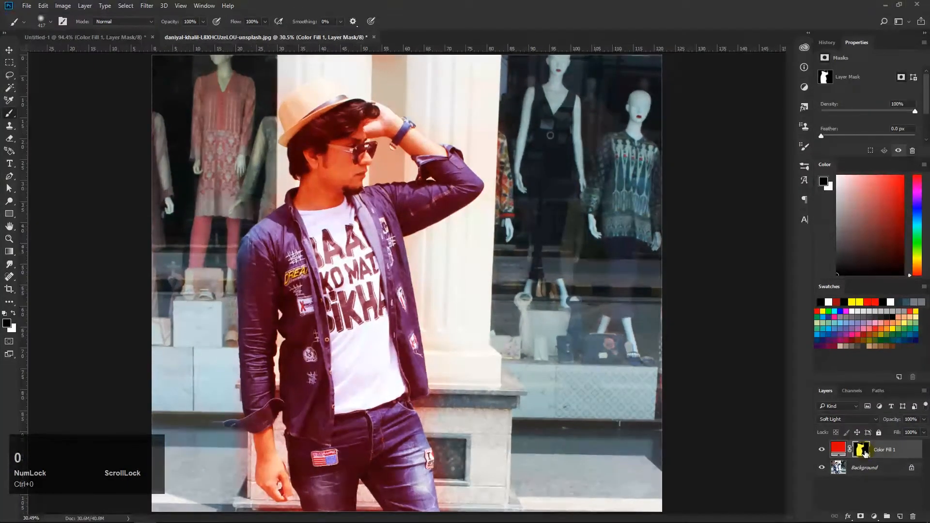
key(ctrl+i)
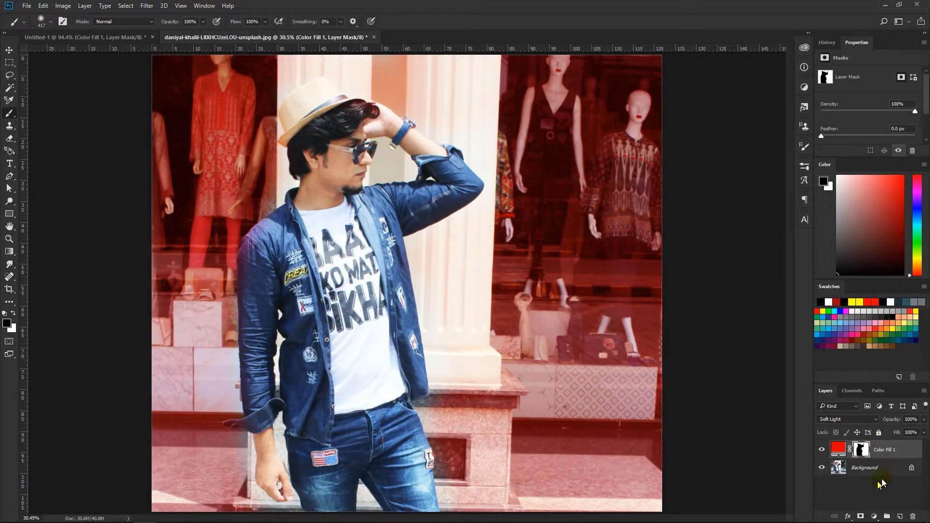
- Delete the Color Fill 1 layer and add a Brightness/Contrast adjustment layer above the photo
drag(900, 454, 911, 517)
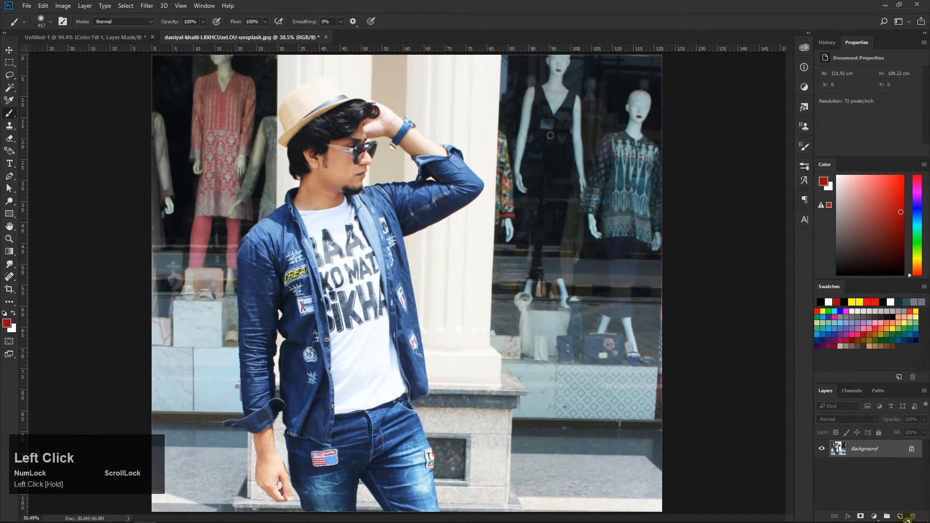
click(876, 517)
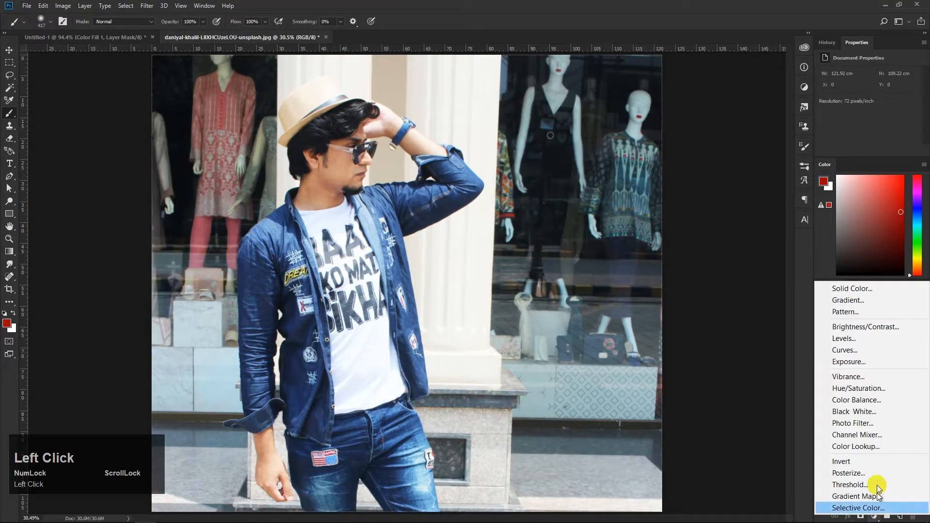
click(857, 328)
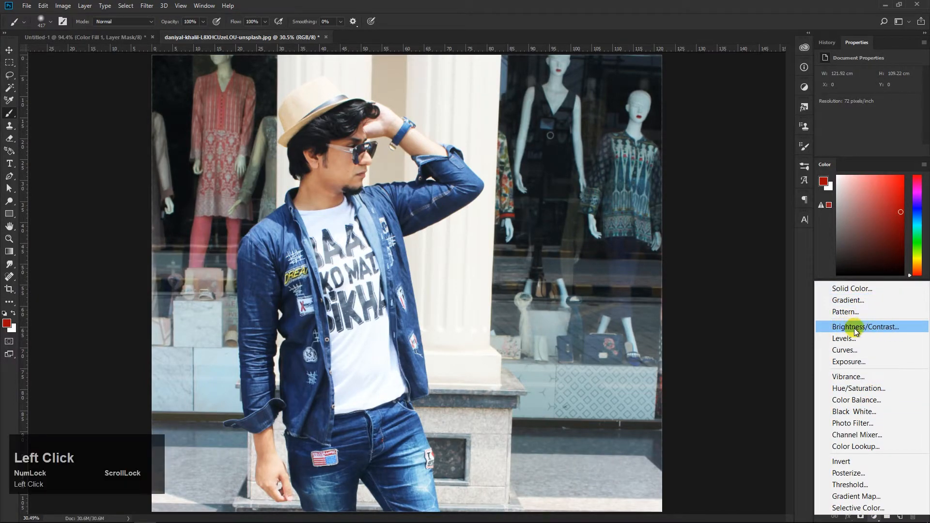
- Set the adjustment layer's brightness to -99 and contrast to about 81, toggling the layer's visibility to compare
drag(870, 98, 834, 97)
click(822, 450)
click(822, 450)
click(822, 450)
click(822, 450)
click(822, 450)
click(822, 450)
drag(835, 97, 901, 119)
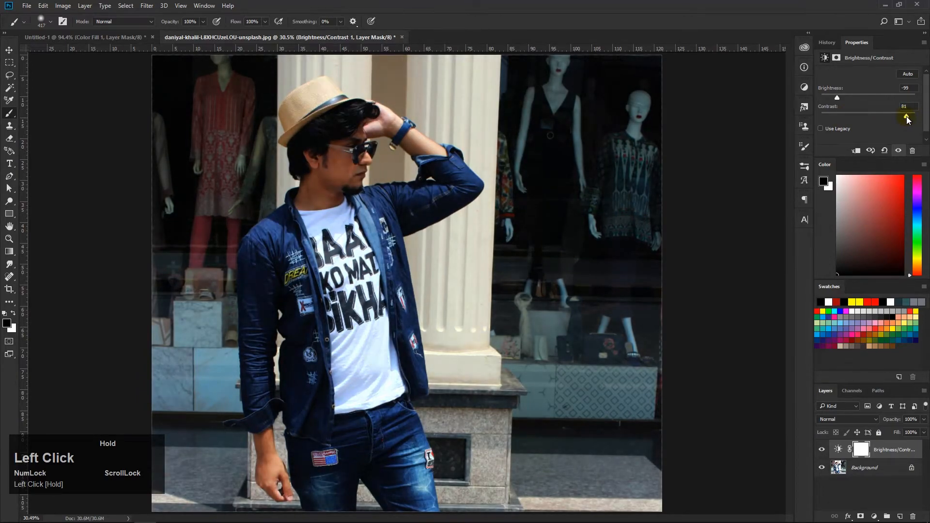
- Paint black over the man on the Brightness/Contrast layer's mask so the darkening affects only the background
click(862, 450)
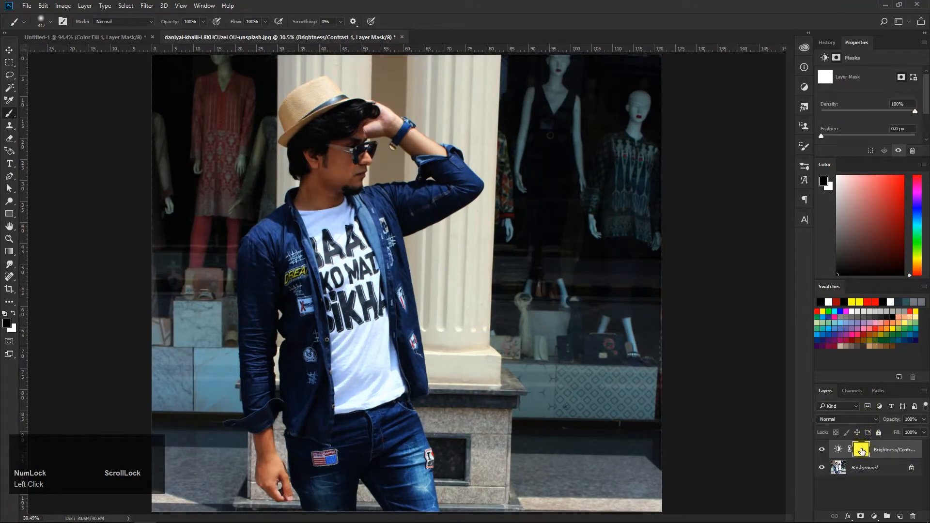
mouse_move(325, 254)
mouse_down()
mouse_move(336, 239)
mouse_move(333, 250)
mouse_move(331, 134)
mouse_move(341, 128)
mouse_move(345, 192)
mouse_move(323, 227)
mouse_move(318, 211)
mouse_move(276, 252)
mouse_move(271, 276)
mouse_move(266, 252)
mouse_move(296, 229)
mouse_move(380, 204)
mouse_up()
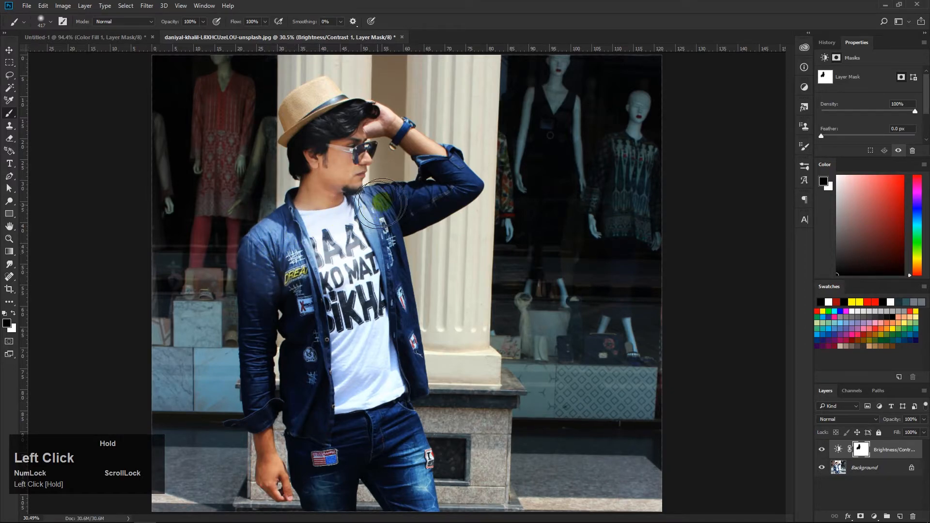
mouse_move(382, 129)
mouse_down()
mouse_move(455, 177)
mouse_move(422, 203)
mouse_move(433, 200)
mouse_move(379, 207)
mouse_move(418, 201)
mouse_move(301, 258)
mouse_move(272, 318)
mouse_move(260, 294)
mouse_move(255, 322)
mouse_move(277, 489)
mouse_up()
mouse_move(280, 275)
mouse_down()
mouse_move(327, 488)
mouse_move(357, 394)
mouse_move(404, 483)
mouse_move(386, 362)
mouse_move(390, 214)
mouse_move(305, 145)
mouse_up()
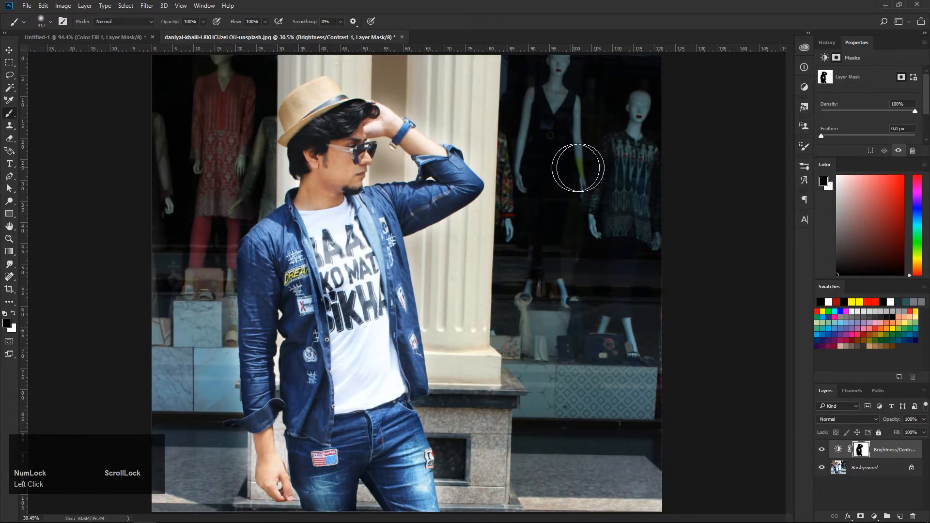
click(247, 462)
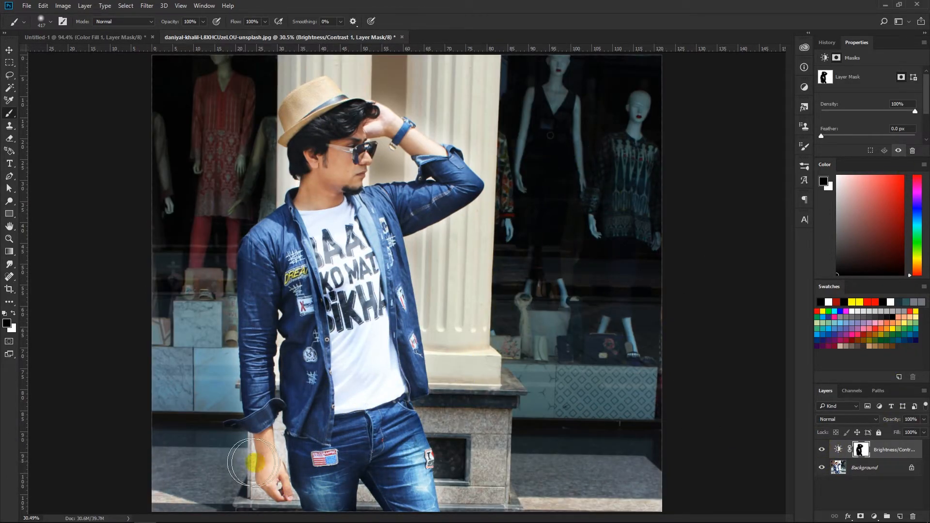
mouse_move(263, 472)
mouse_down()
mouse_move(258, 262)
mouse_move(307, 153)
mouse_move(310, 73)
mouse_move(427, 139)
mouse_move(459, 183)
mouse_move(406, 237)
mouse_move(406, 358)
mouse_move(432, 499)
mouse_move(371, 507)
mouse_move(269, 251)
mouse_up()
- Toggle the Brightness/Contrast layer's visibility to compare, and touch up its mask over the man's face, shirt and raised arm
click(821, 451)
click(821, 450)
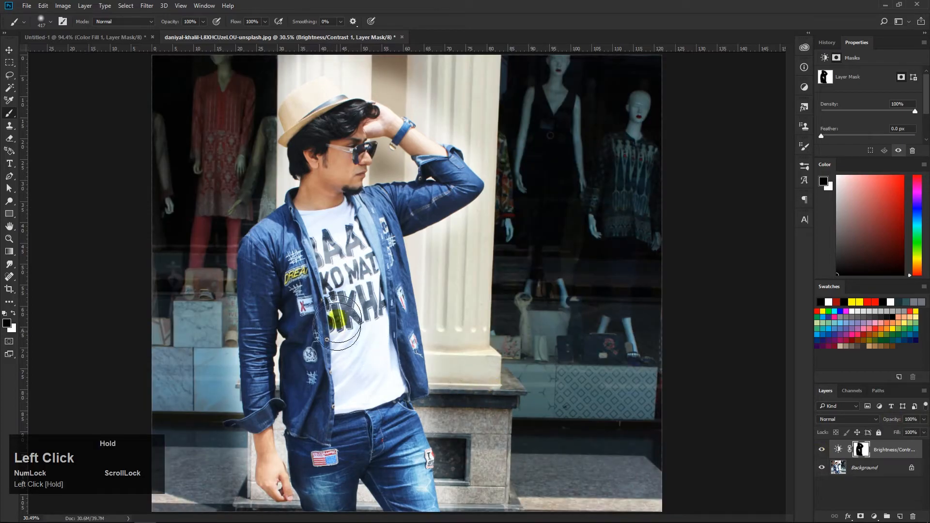
click(824, 451)
click(823, 451)
click(823, 451)
click(823, 450)
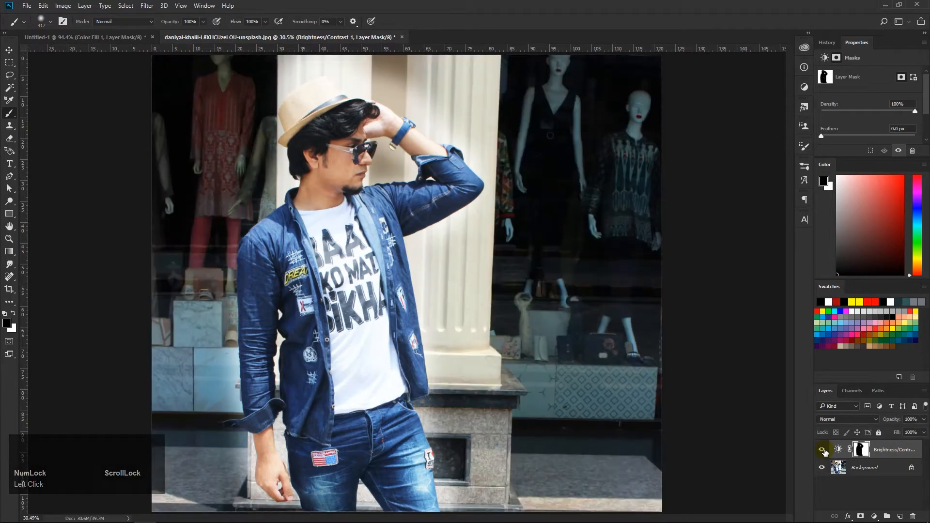
click(823, 451)
click(823, 451)
click(824, 451)
click(823, 451)
click(823, 451)
click(824, 451)
drag(360, 154, 391, 170)
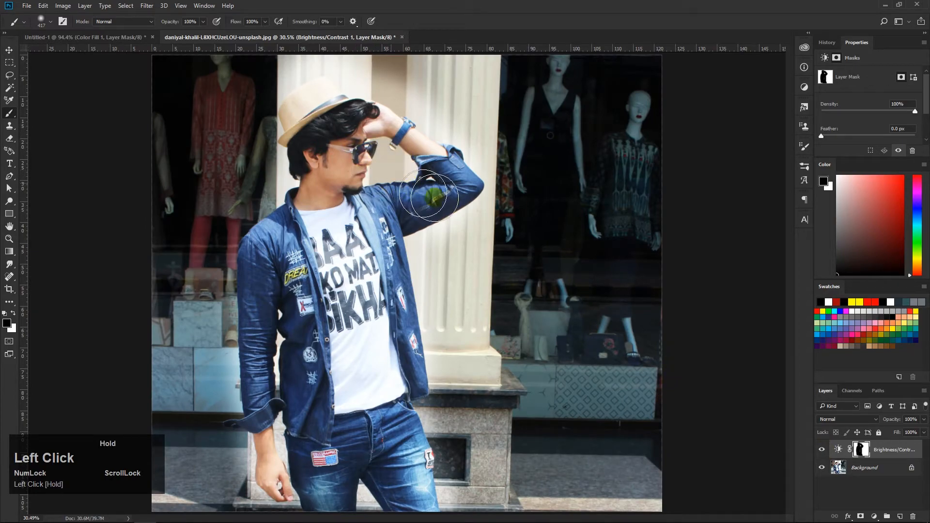
- Compare the photo with and without the Brightness/Contrast adjustment, and delete the adjustment layer
click(823, 451)
click(823, 451)
click(823, 451)
click(823, 451)
right_click(861, 449)
drag(891, 451, 913, 516)
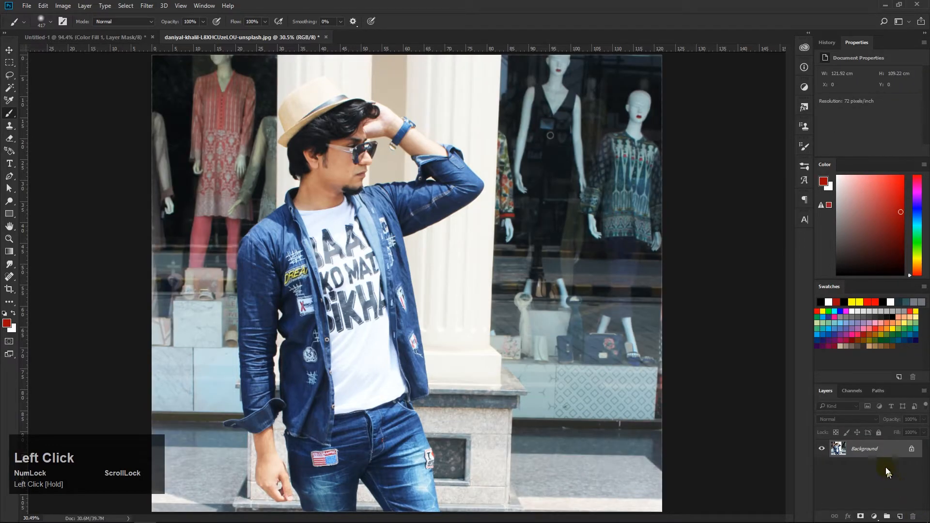
- Add a Threshold adjustment layer above the photo and set its threshold level to 118
click(873, 516)
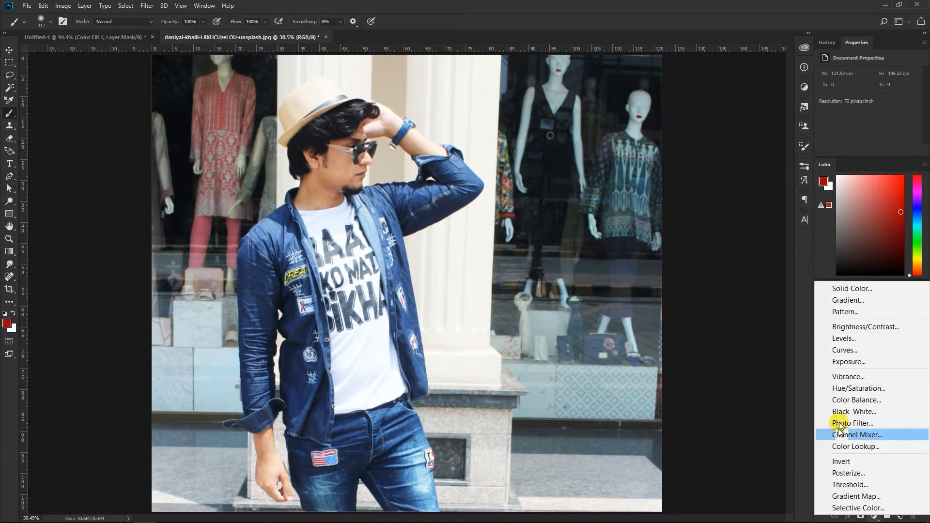
click(849, 484)
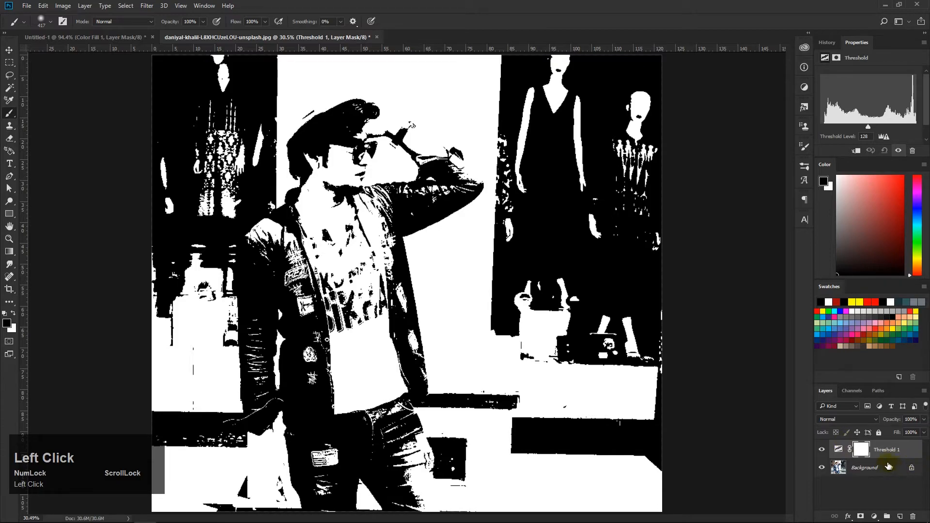
click(838, 449)
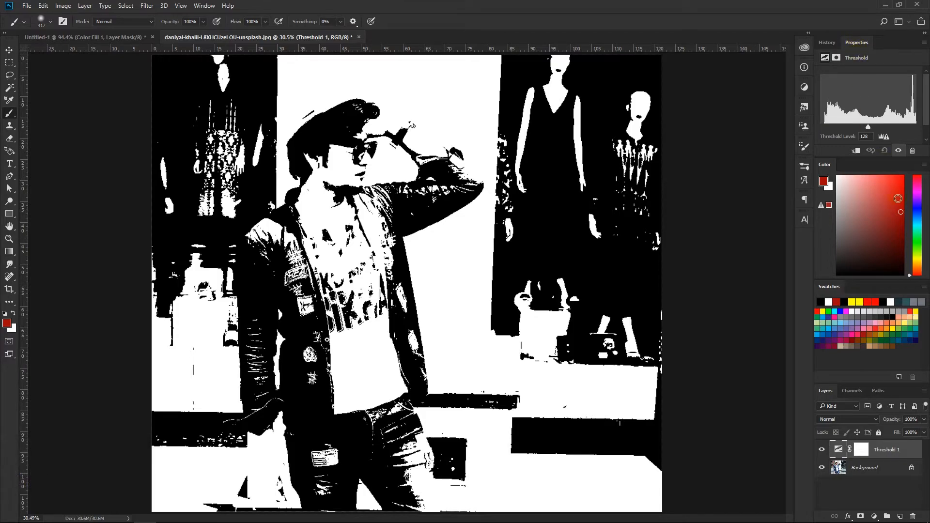
click(885, 487)
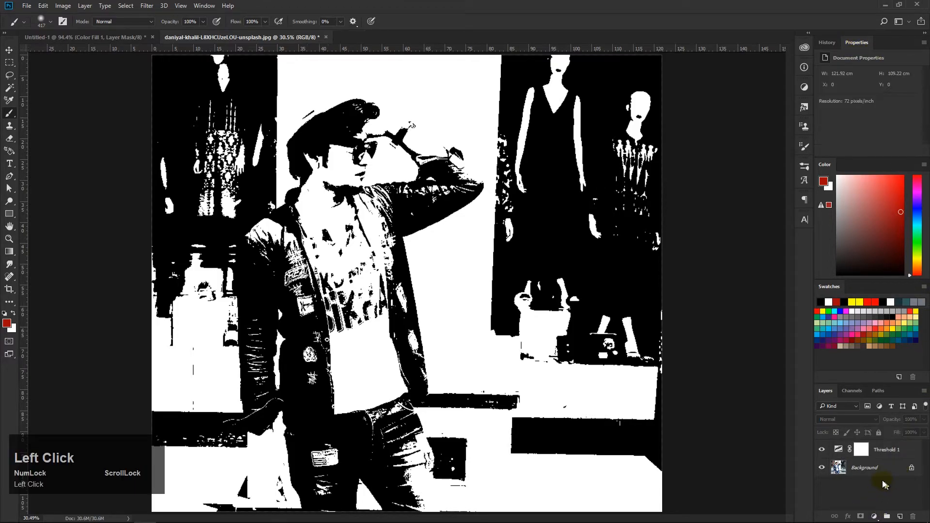
click(841, 454)
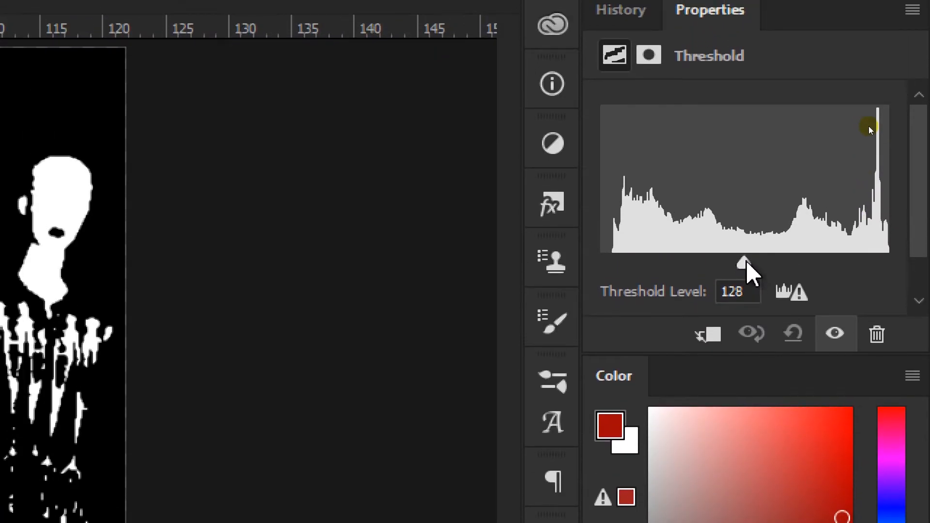
drag(745, 201, 729, 201)
drag(733, 264, 743, 264)
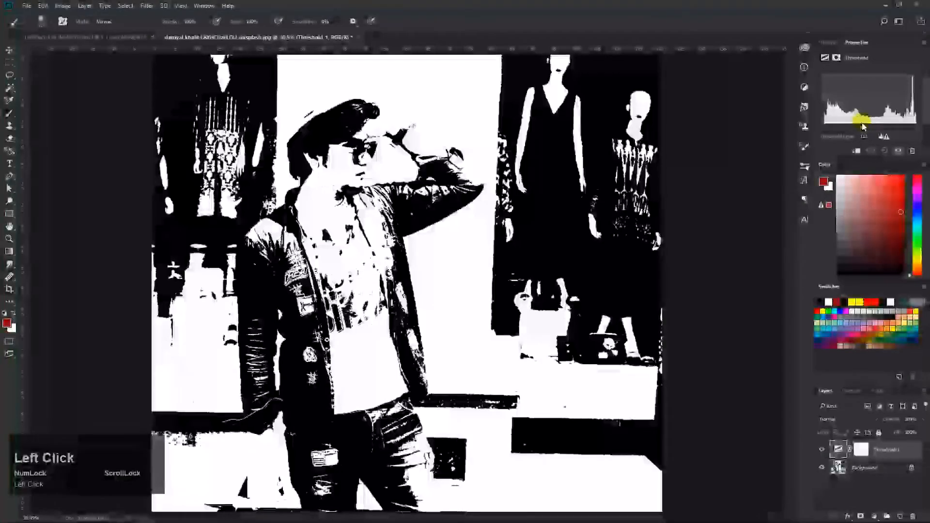
mouse_move(863, 127)
mouse_down()
mouse_move(883, 120)
mouse_move(837, 119)
mouse_move(884, 134)
mouse_move(841, 119)
mouse_move(864, 126)
mouse_up()
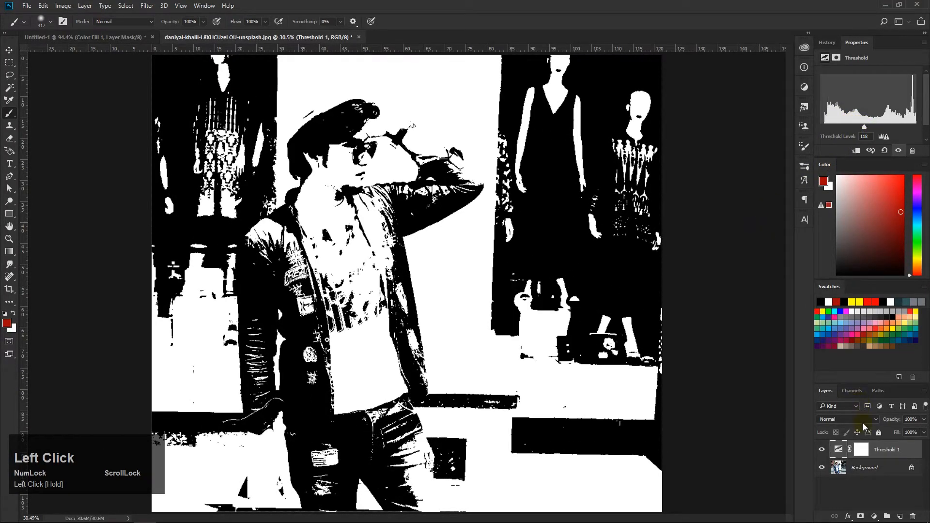
- Paint over the man on the Threshold layer's mask with a black brush at 37% flow to bring back his colors
click(865, 452)
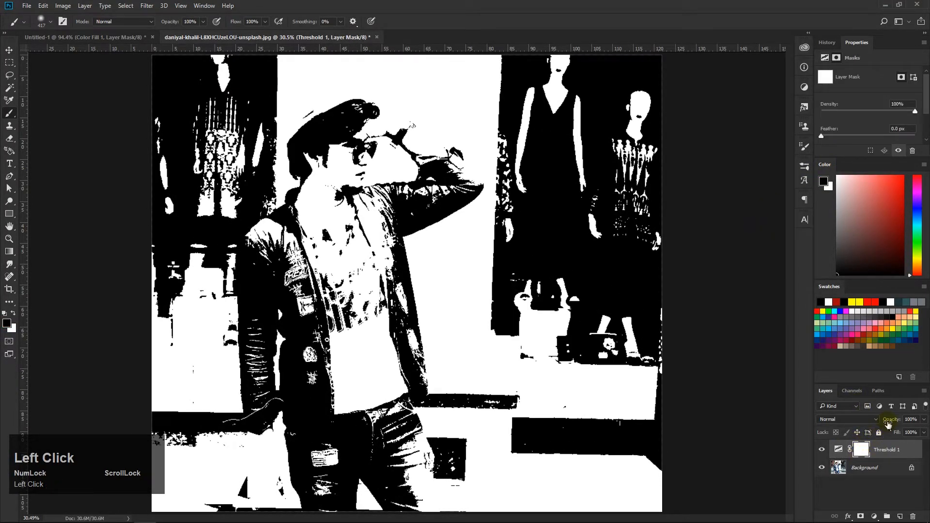
click(872, 447)
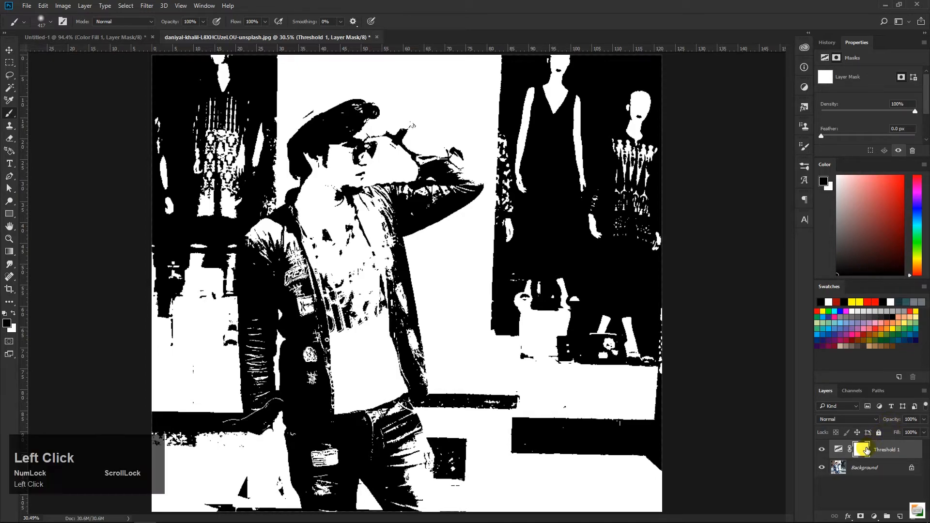
drag(239, 22, 208, 22)
mouse_move(385, 265)
mouse_down()
mouse_move(339, 152)
mouse_move(315, 218)
mouse_move(330, 379)
mouse_move(408, 352)
mouse_move(426, 484)
mouse_up()
drag(332, 438, 326, 435)
mouse_move(303, 264)
mouse_down()
mouse_move(443, 192)
mouse_move(441, 157)
mouse_move(376, 116)
mouse_move(347, 111)
mouse_move(295, 142)
mouse_move(364, 130)
mouse_move(346, 175)
mouse_move(358, 270)
mouse_move(391, 346)
mouse_move(368, 396)
mouse_move(305, 130)
mouse_move(322, 81)
mouse_move(358, 106)
mouse_move(402, 375)
mouse_move(362, 389)
mouse_move(316, 252)
mouse_move(269, 245)
mouse_move(246, 398)
mouse_move(274, 480)
mouse_up()
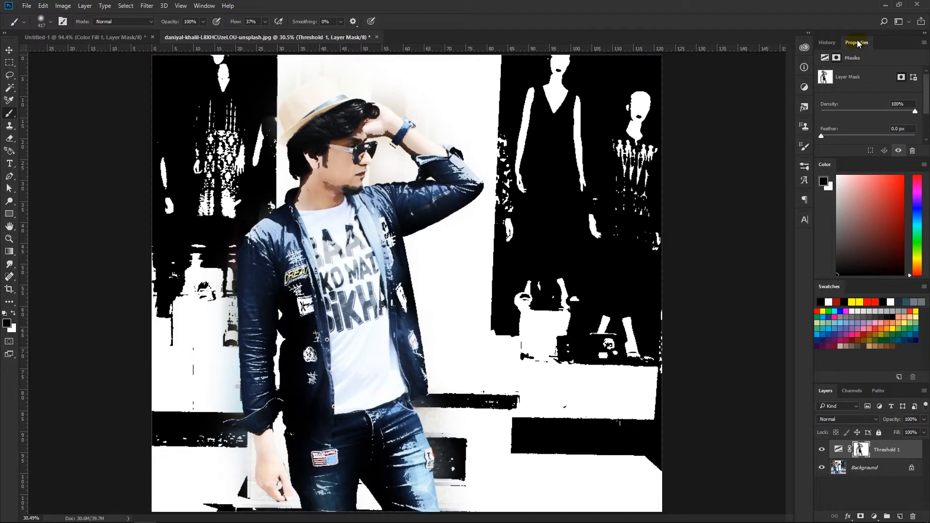
- Check that the Properties panel is enabled and examine the Threshold mask's density setting, leaving it at 100%
click(209, 9)
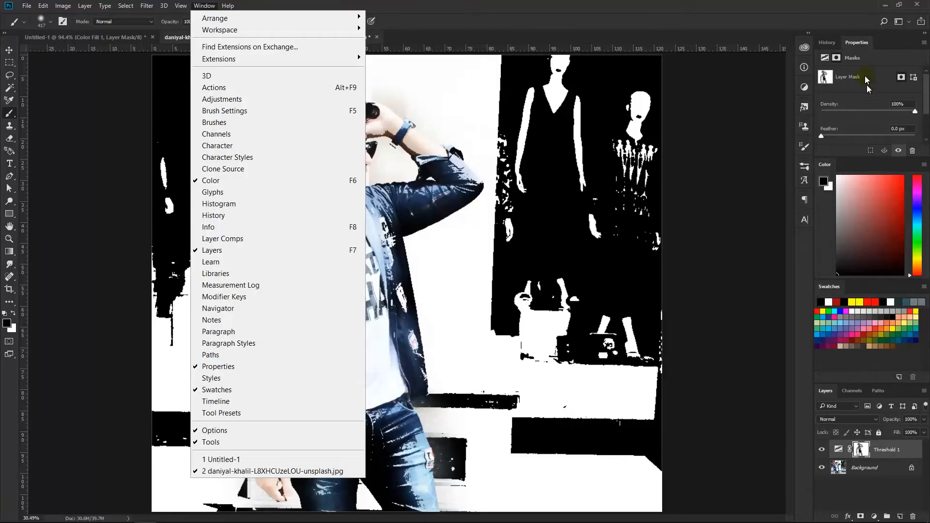
click(466, 261)
drag(692, 171, 834, 113)
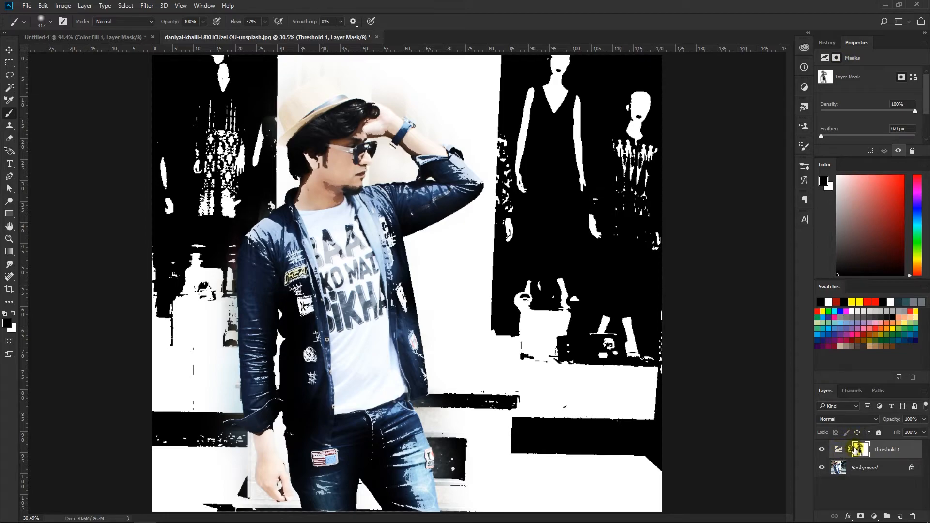
drag(915, 113, 744, 116)
drag(854, 116, 926, 109)
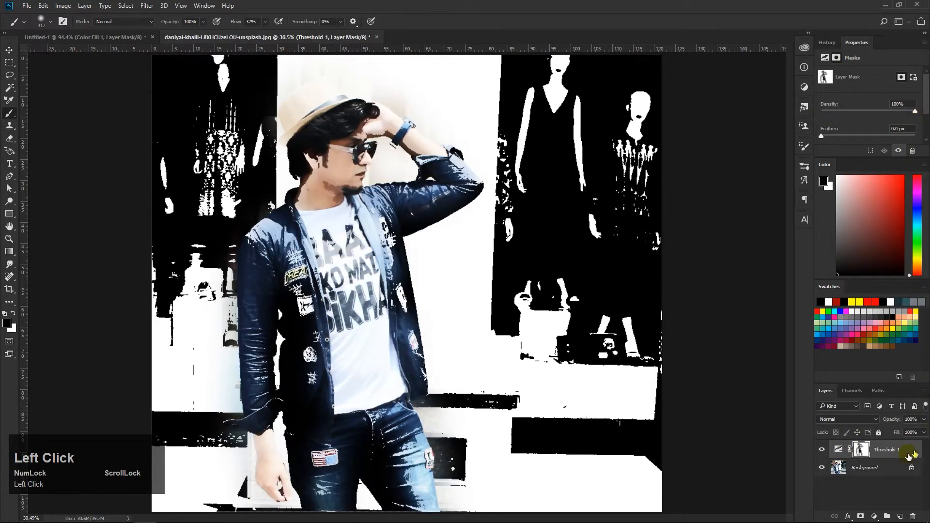
- Set the Threshold layer's level to 110 and delete the layer
click(840, 450)
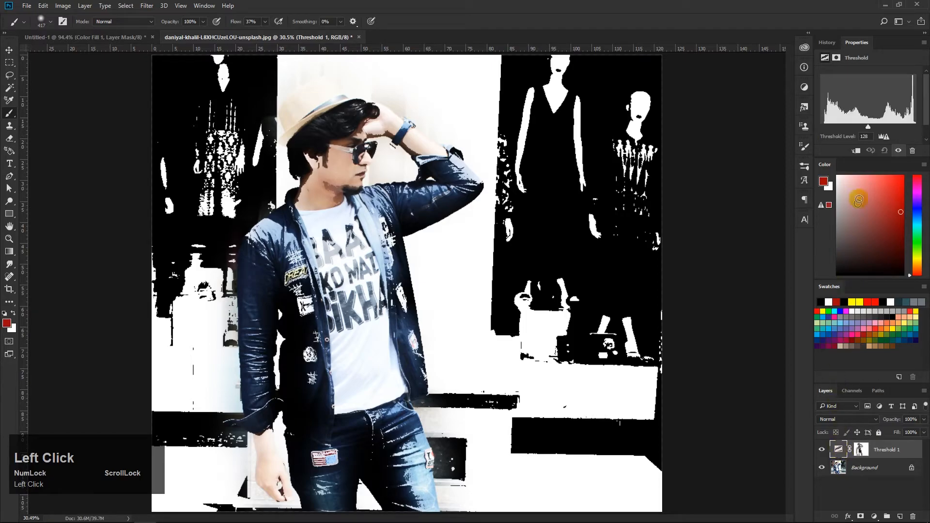
drag(860, 132, 861, 156)
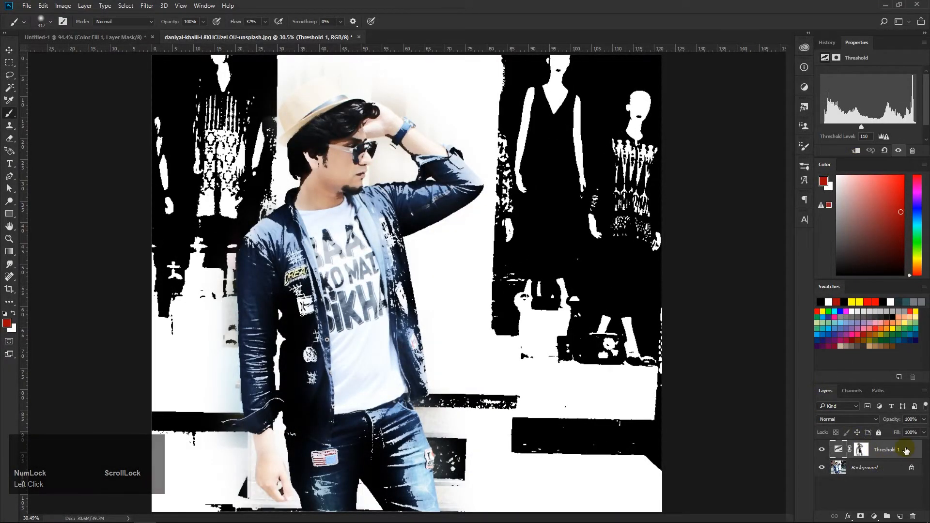
key(Delete)
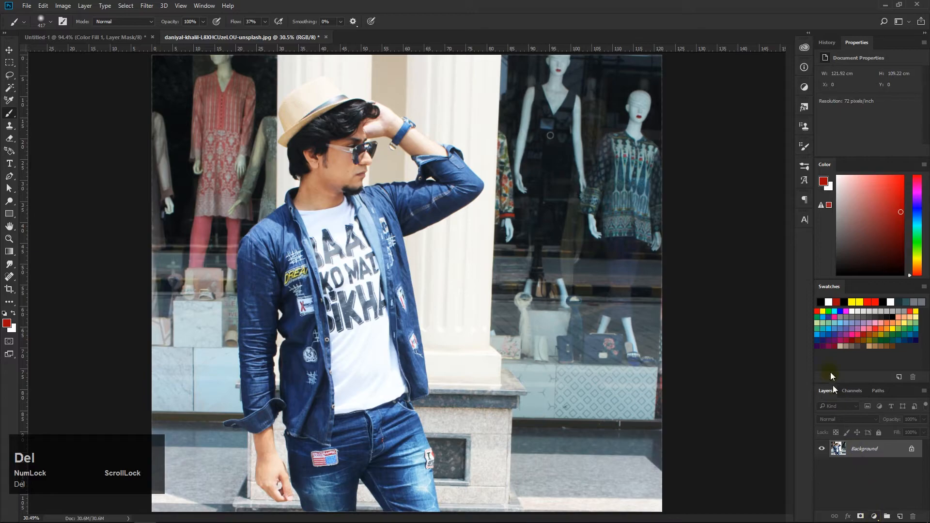
- Try a Posterize adjustment layer on the photo with different levels, and delete it
click(874, 517)
click(847, 470)
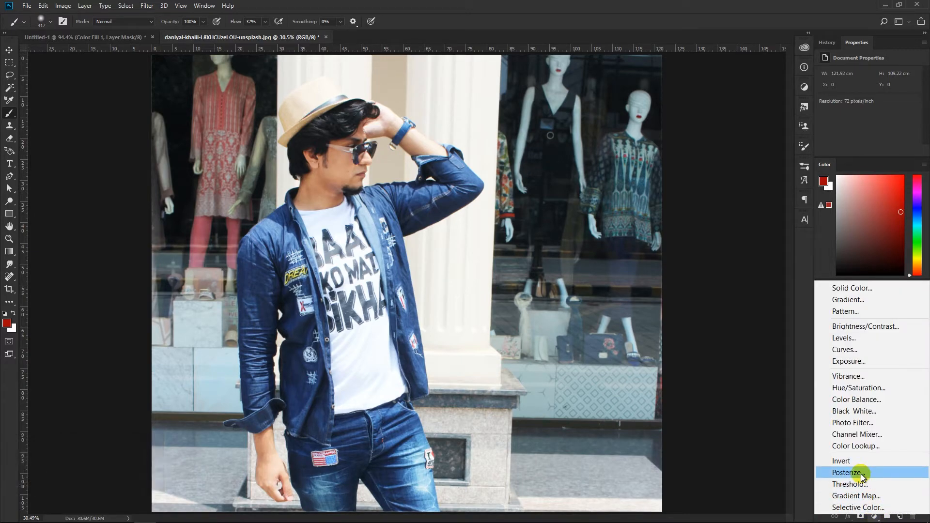
drag(822, 84, 824, 86)
key(Delete)
- Try a Gradient Map adjustment layer with the purple-to-orange preset gradient on the photo, and delete it
click(875, 517)
click(856, 492)
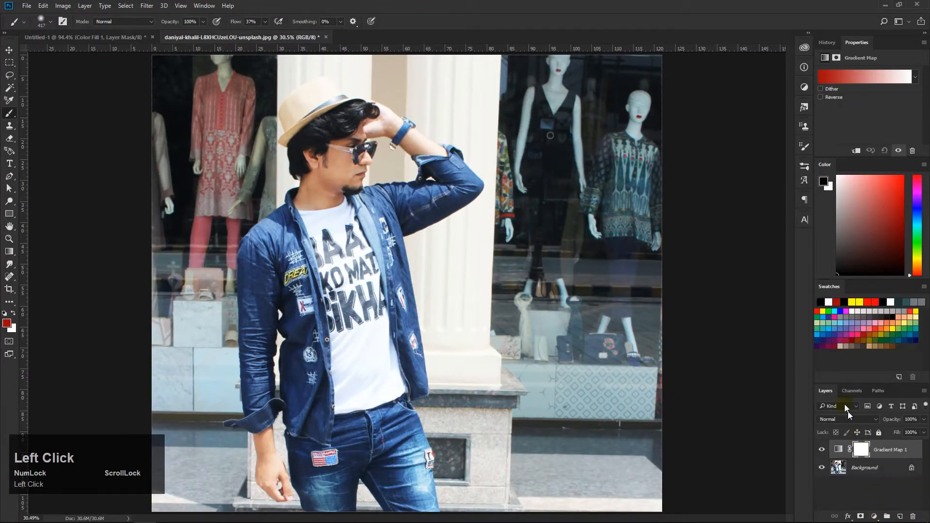
click(862, 80)
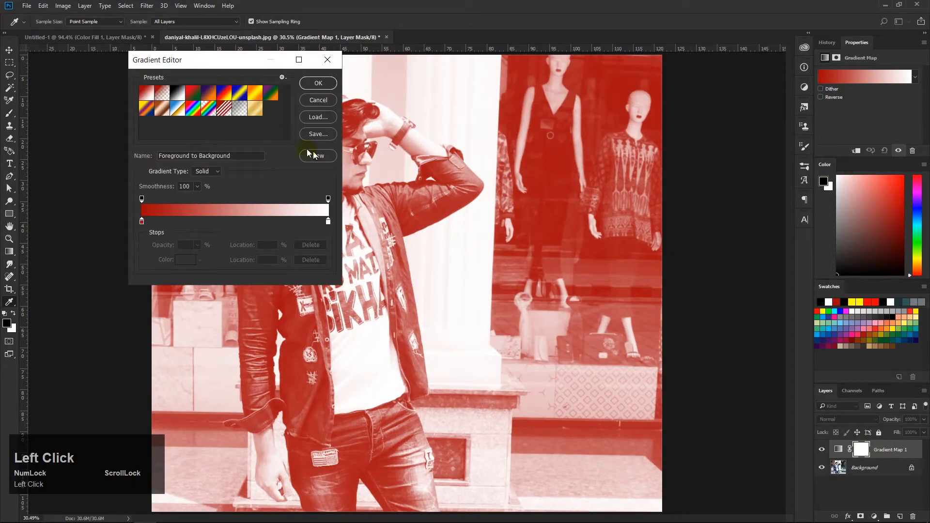
click(212, 108)
click(314, 90)
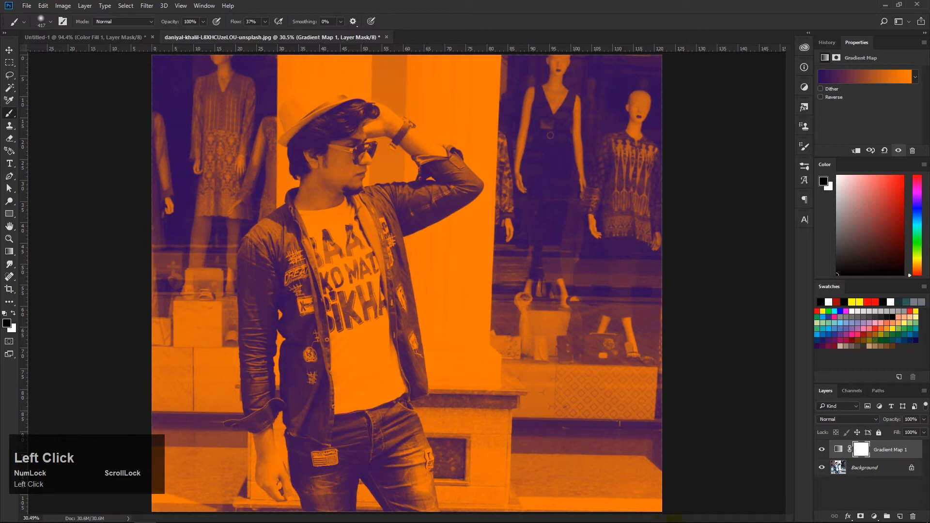
key(Delete)
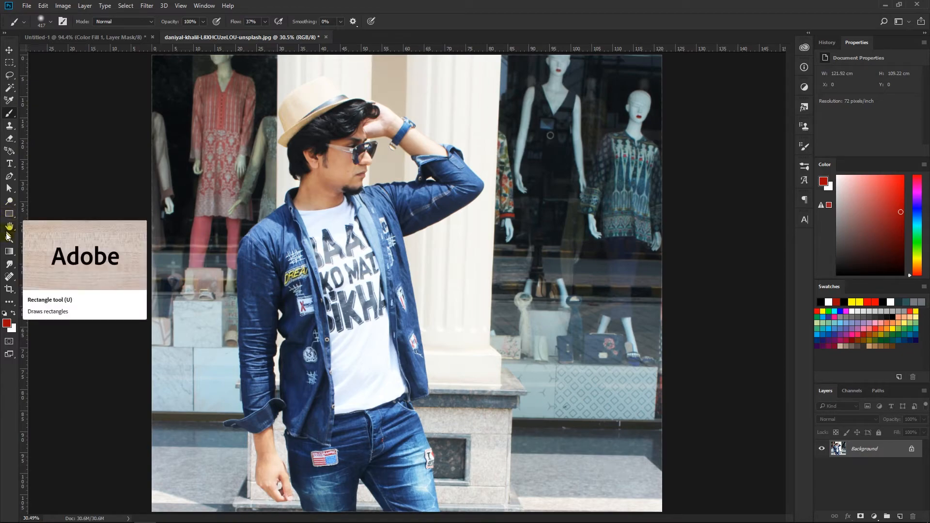
- Draw a black circle 1568 px wide over the man's head and chest with the Ellipse tool
right_click(8, 213)
click(44, 232)
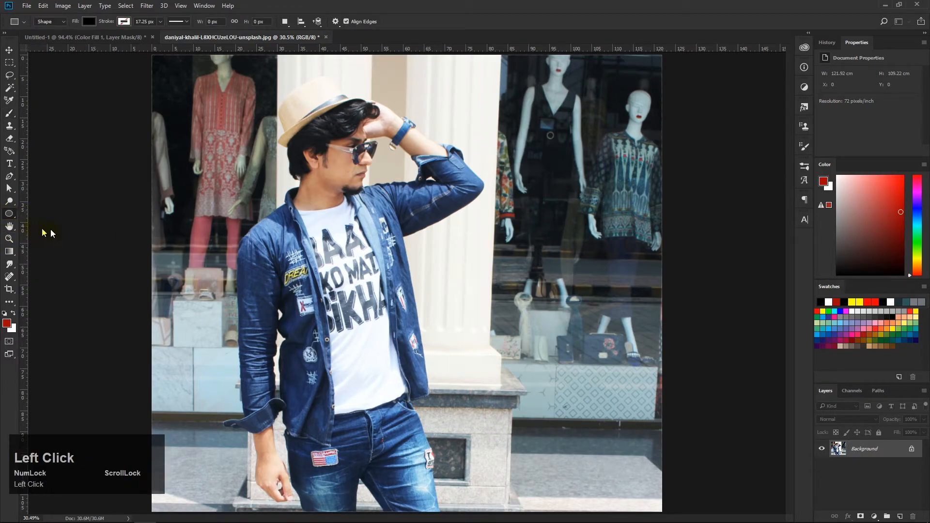
mouse_move(278, 105)
mouse_down()
mouse_move(523, 286)
mouse_move(528, 315)
mouse_move(511, 336)
mouse_up()
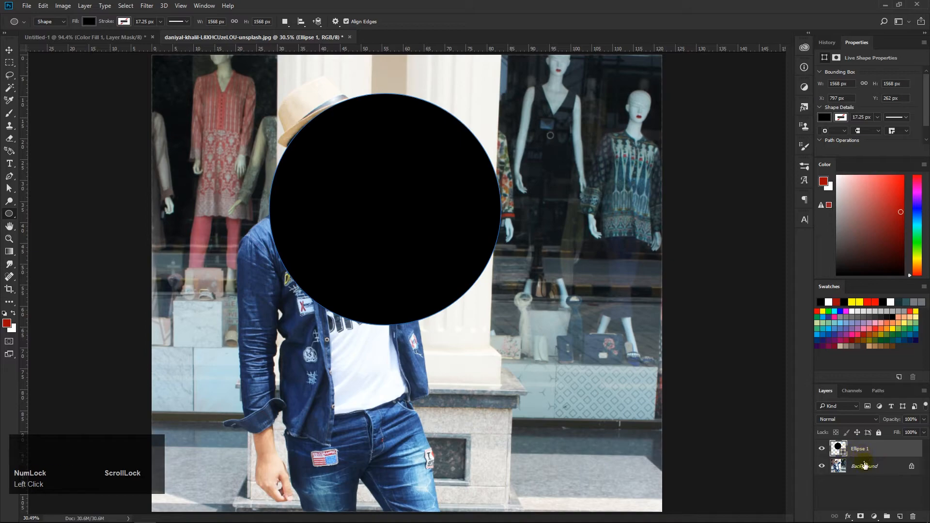
- Add a layer mask to the circle's layer and brush black diagonally across the circle to reveal the man's face and arm
click(861, 518)
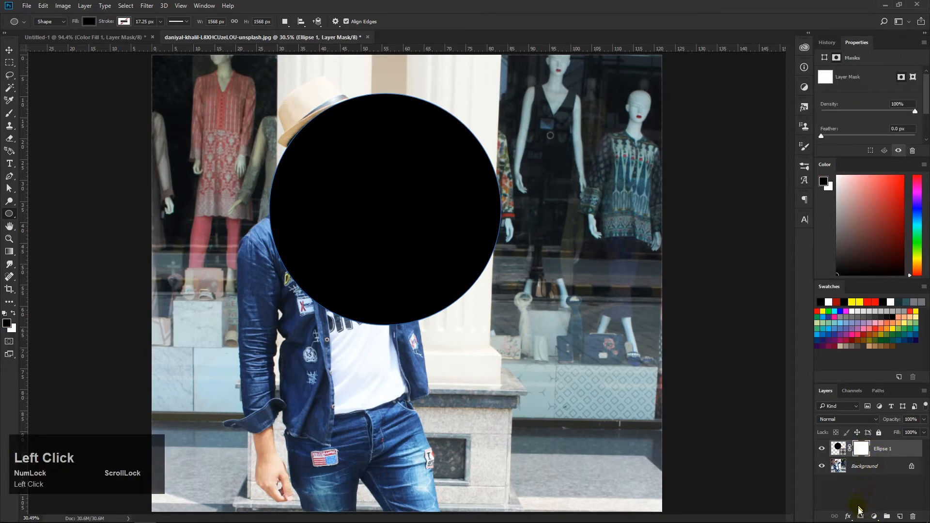
key(ctrl+z)
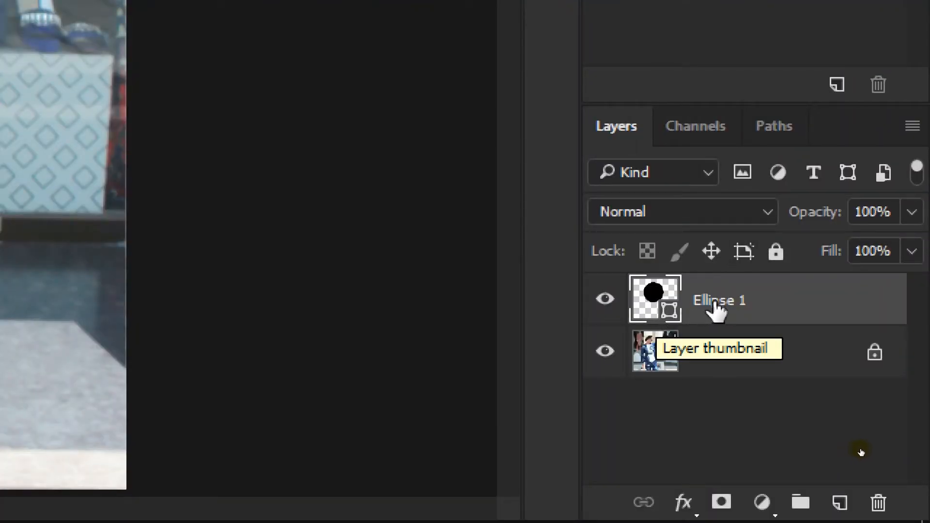
click(721, 502)
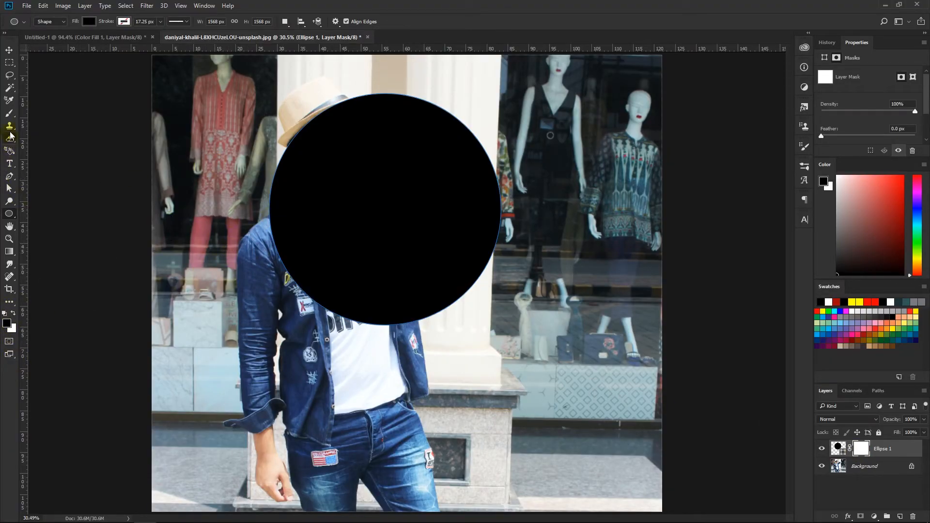
click(13, 115)
mouse_move(227, 148)
mouse_down()
mouse_move(556, 231)
mouse_move(563, 239)
mouse_move(214, 144)
mouse_move(486, 217)
mouse_move(503, 225)
mouse_move(523, 261)
mouse_up()
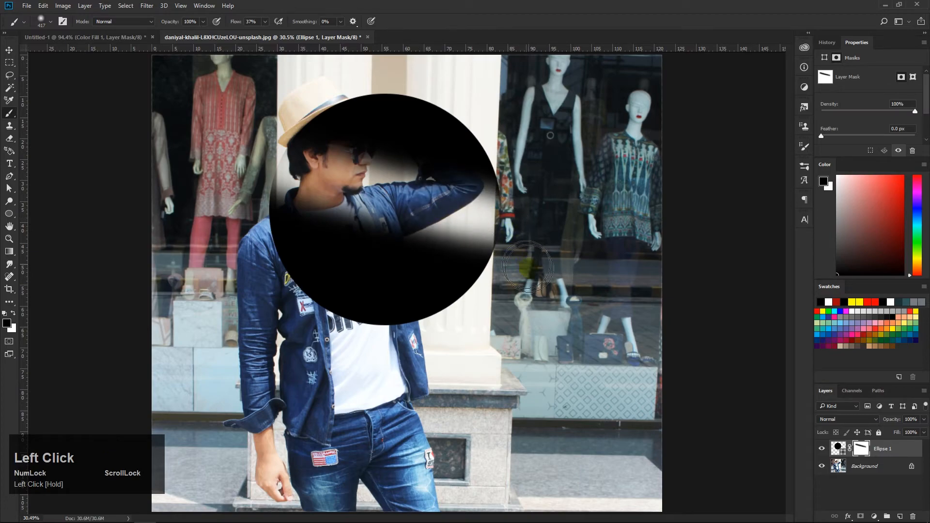
- Undo the brush strokes on the circle's layer mask and the mask itself
key(ctrl+z)
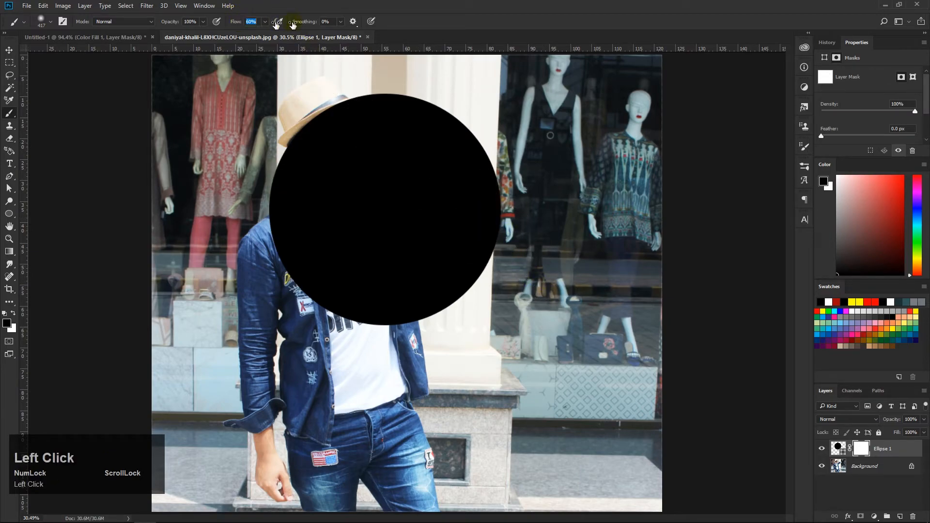
mouse_move(429, 97)
mouse_down()
mouse_move(195, 225)
mouse_move(244, 241)
mouse_move(620, 159)
mouse_up()
key(ctrl+z)
key(ctrl+z)
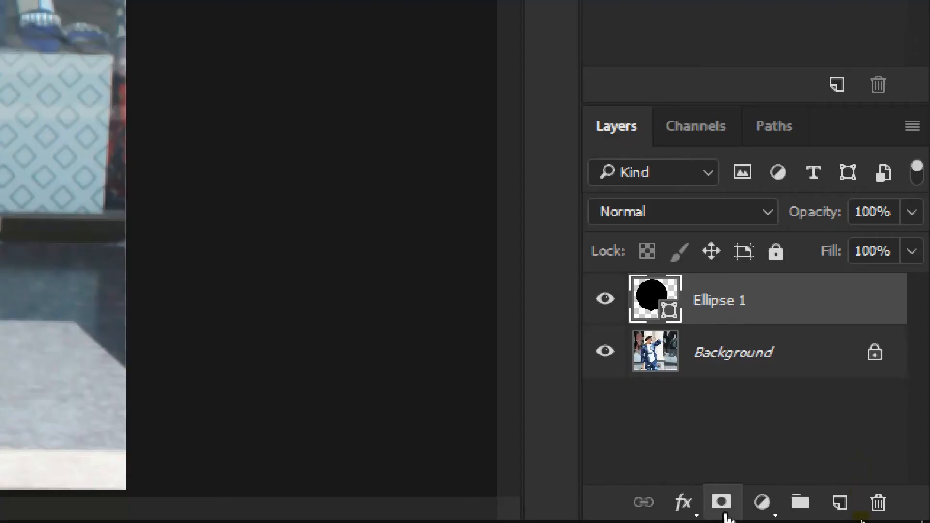
- Try a black layer mask that hides the circle completely, and undo it
click(860, 517)
drag(723, 512, 725, 511)
alt+click(725, 511)
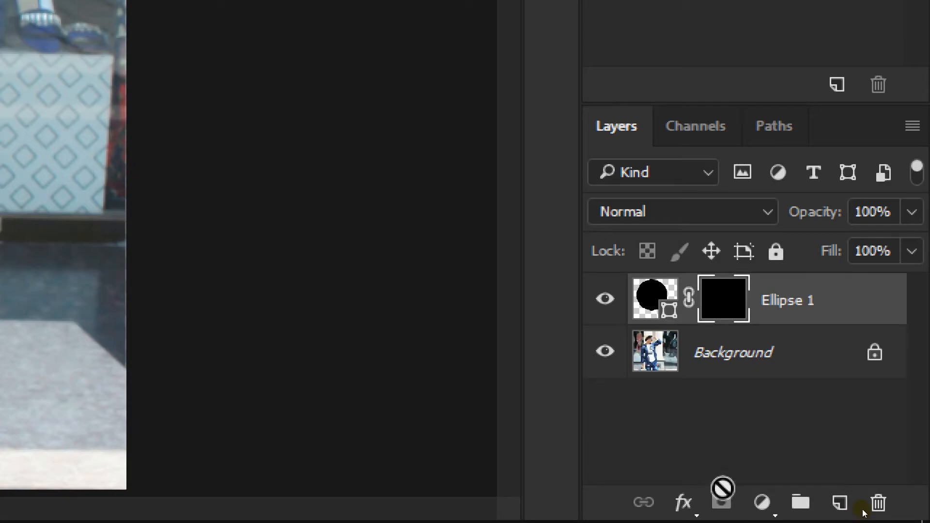
drag(864, 513, 867, 504)
alt+click(721, 501)
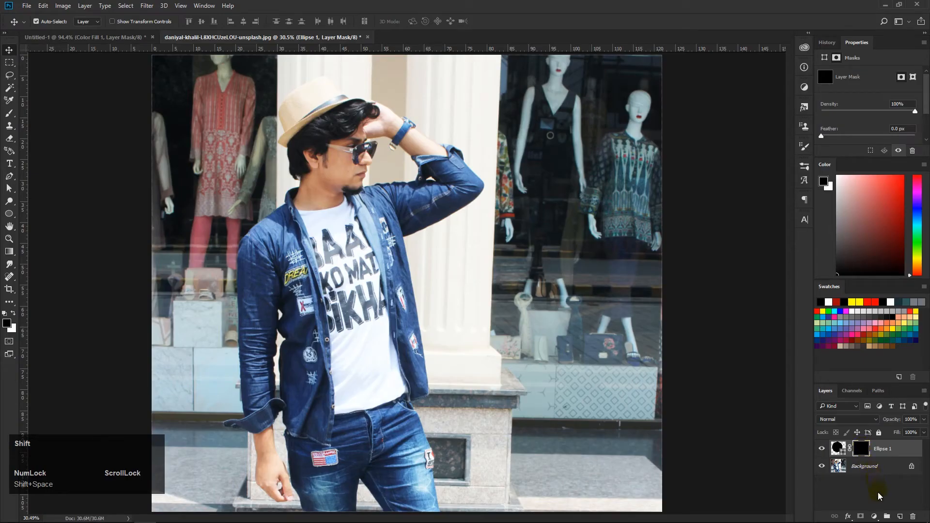
key(ctrl+shift+z)
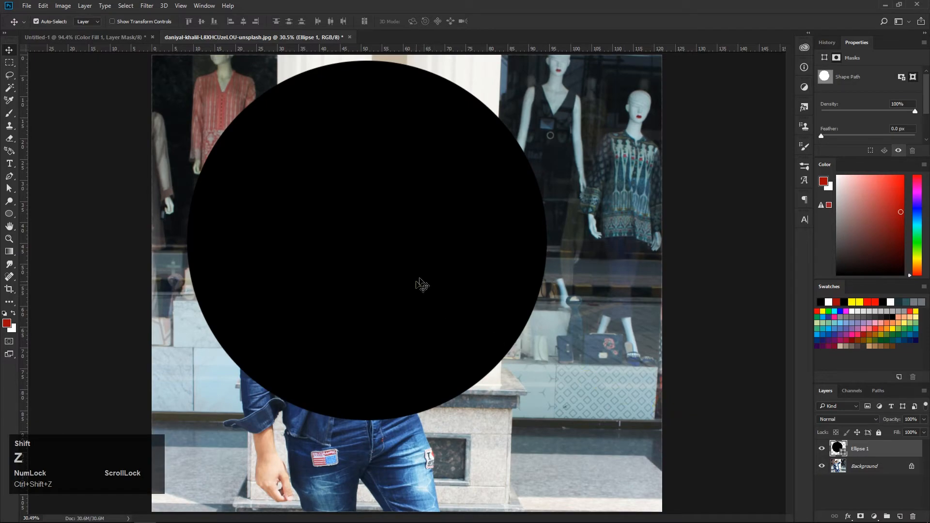
- Move the large black circle down and to the right over the photo, and add a black layer mask that hides it
drag(401, 262, 441, 292)
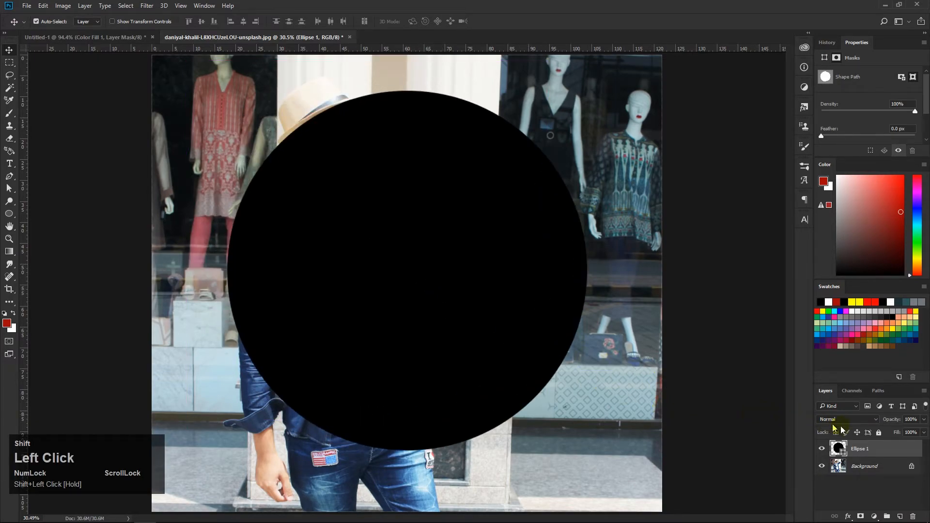
alt+shift+click(861, 515)
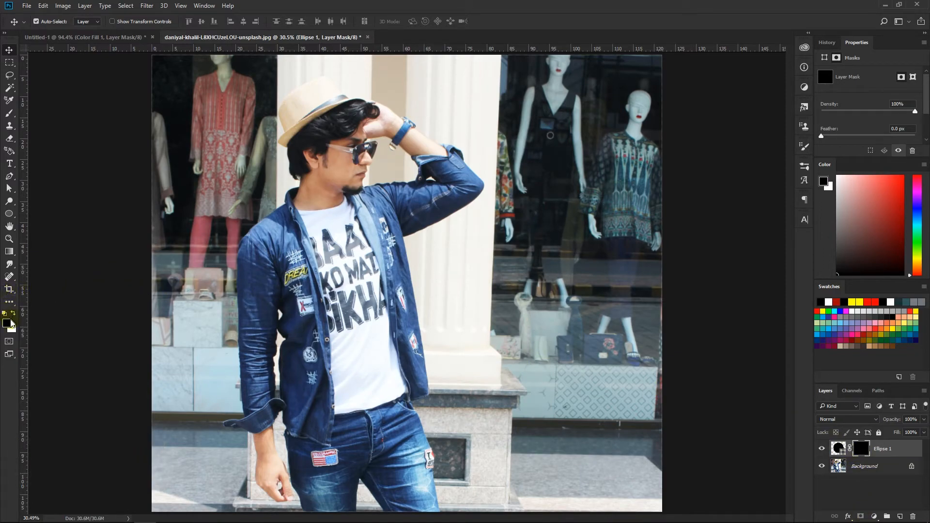
- Make white the foreground colour and brush over the black mask to reveal the whole circle
shift+click(16, 315)
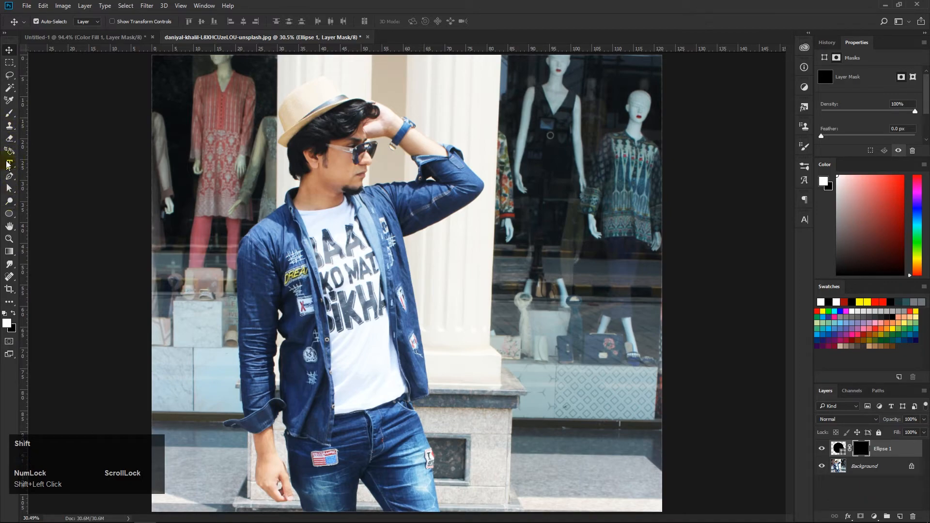
click(9, 113)
click(335, 248)
mouse_move(335, 248)
mouse_down()
mouse_move(366, 189)
mouse_move(324, 208)
mouse_move(317, 138)
mouse_move(398, 149)
mouse_move(450, 113)
mouse_move(443, 88)
mouse_move(497, 119)
mouse_move(549, 183)
mouse_move(558, 259)
mouse_move(432, 368)
mouse_move(337, 384)
mouse_move(355, 376)
mouse_move(373, 417)
mouse_move(426, 433)
mouse_move(409, 457)
mouse_move(296, 421)
mouse_move(324, 389)
mouse_move(216, 347)
mouse_move(312, 288)
mouse_move(251, 210)
mouse_move(280, 157)
mouse_move(185, 260)
mouse_move(245, 271)
mouse_move(420, 234)
mouse_move(404, 192)
mouse_move(482, 134)
mouse_move(522, 253)
mouse_move(587, 335)
mouse_move(404, 341)
mouse_move(453, 335)
mouse_move(525, 306)
mouse_move(363, 328)
mouse_move(335, 351)
mouse_move(377, 275)
mouse_move(481, 230)
mouse_move(494, 293)
mouse_up()
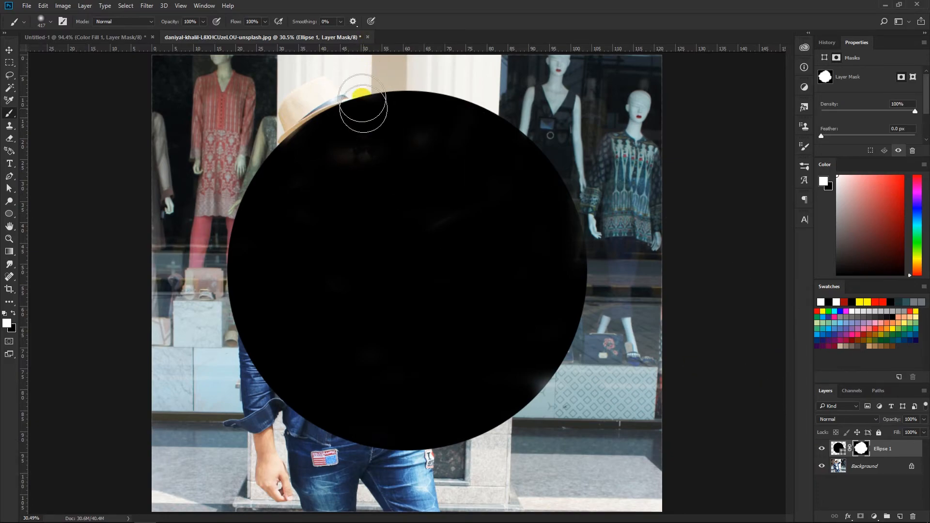
- Close the photo with the circle without saving, and open the portrait of the curly-haired man in sunglasses
click(367, 37)
click(459, 201)
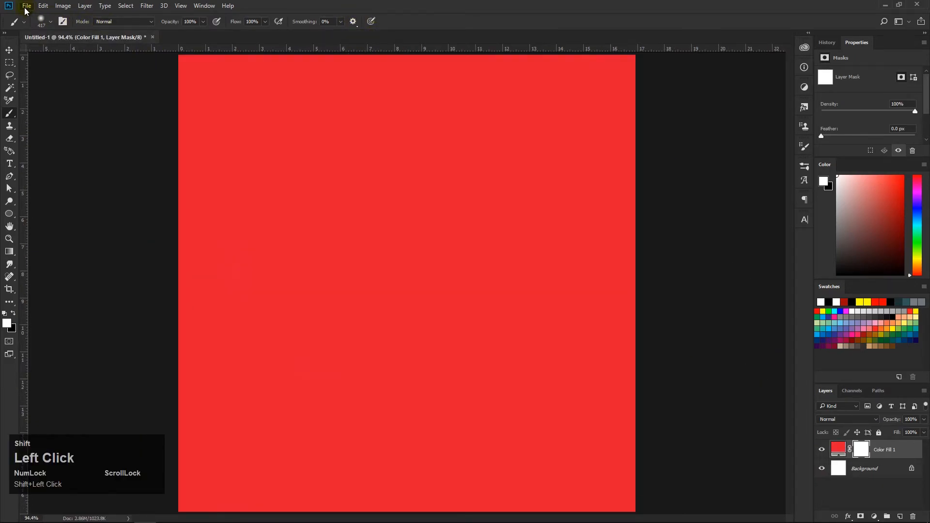
double_click(122, 57)
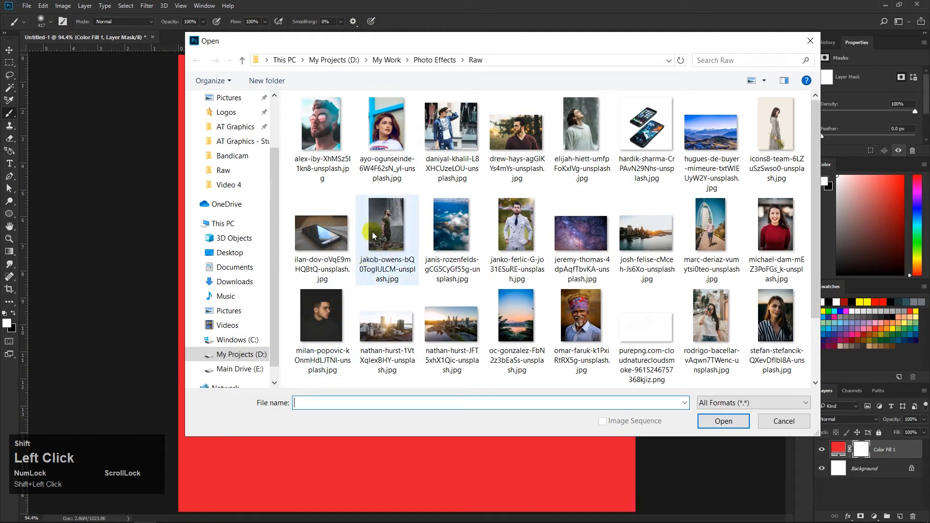
scroll(435, 232, down, 2)
shift+click(385, 342)
double_click(385, 343)
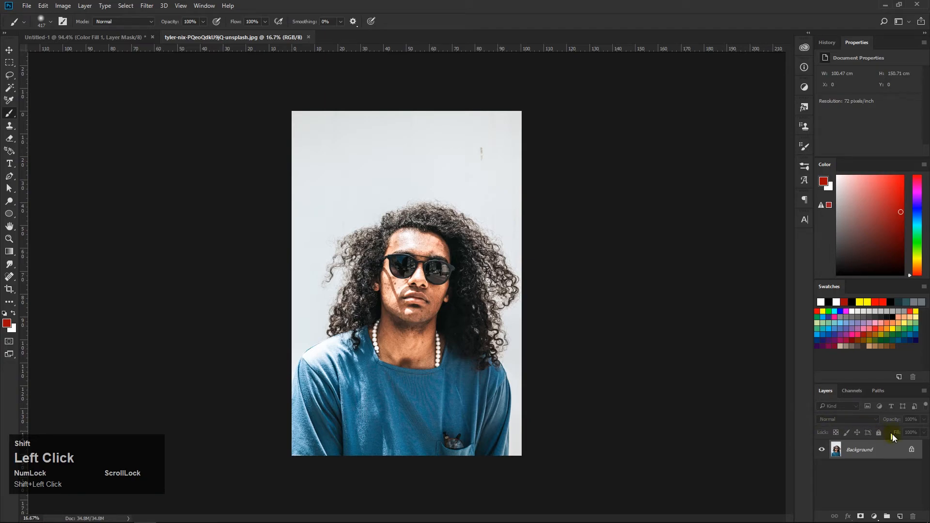
- Add a Brightness/Contrast adjustment layer to the portrait with brightness -32 and contrast -50
click(874, 517)
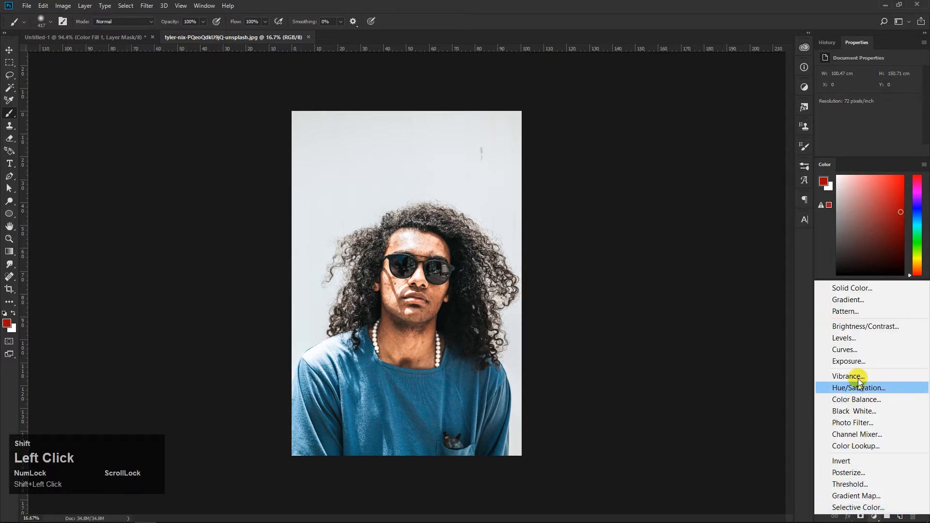
click(853, 326)
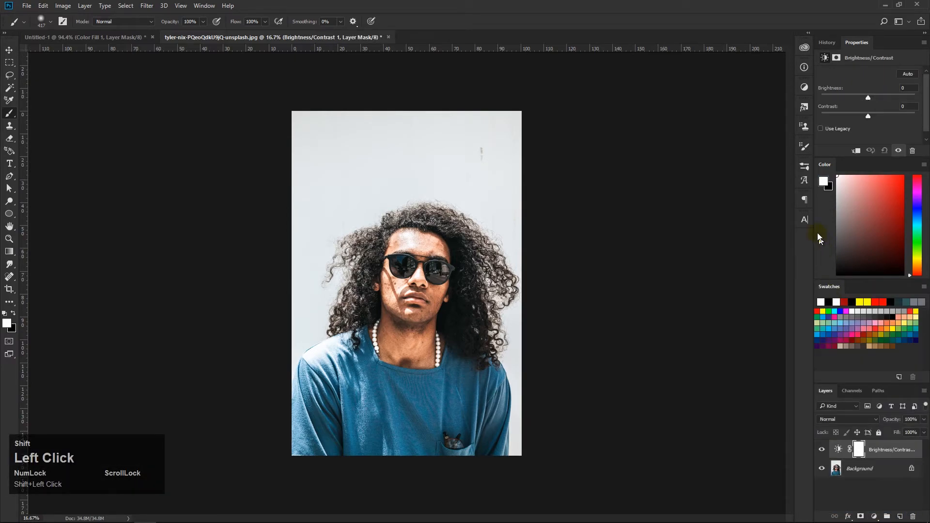
drag(868, 99, 877, 119)
drag(919, 122, 858, 103)
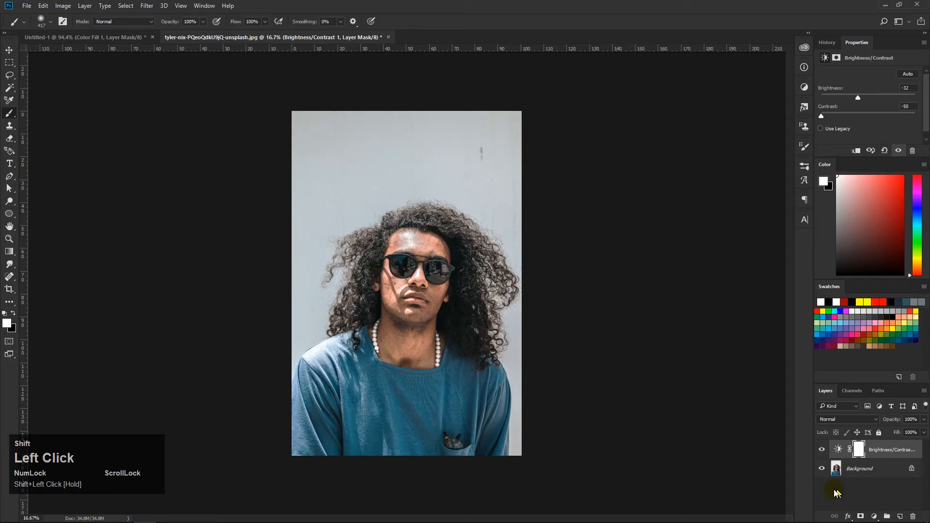
- Compare the whole portrait with the Brightness/Contrast layer hidden and shown
shift+click(820, 450)
shift+click(820, 450)
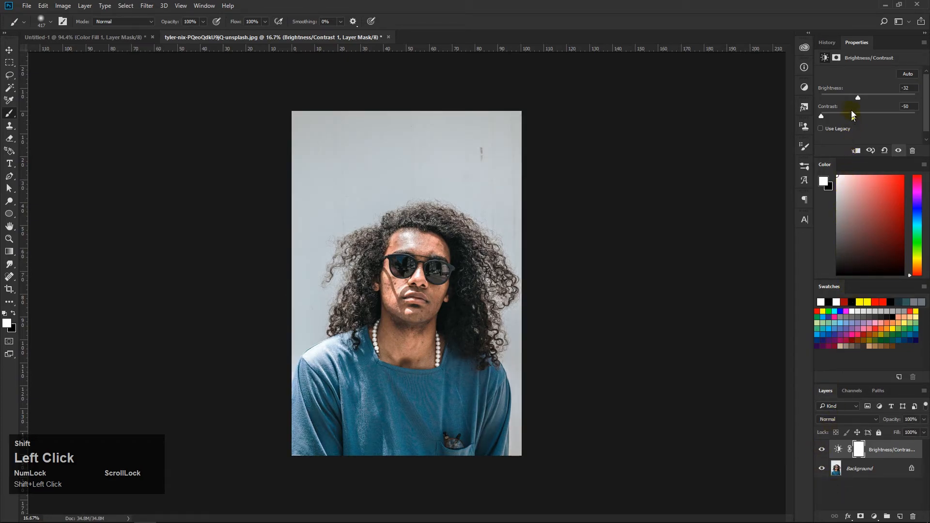
shift+click(821, 450)
shift+click(821, 450)
right_click(860, 449)
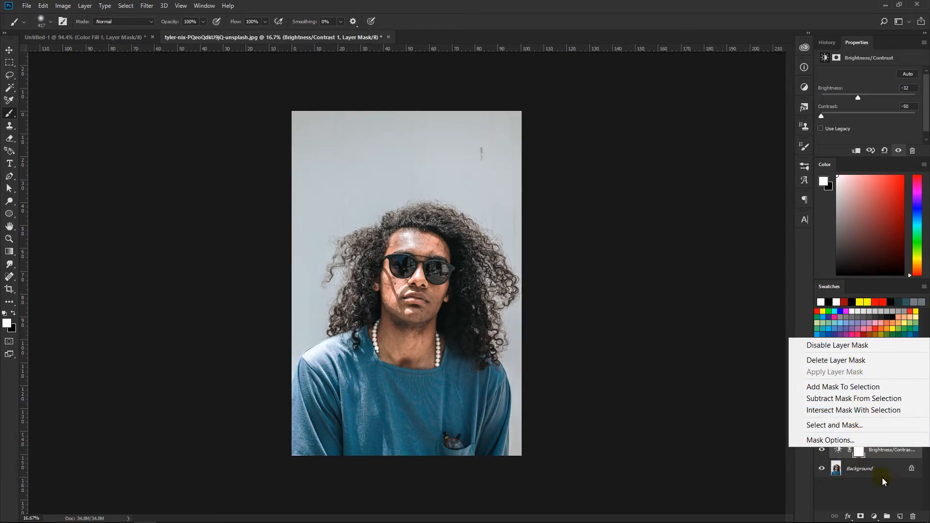
shift+click(870, 468)
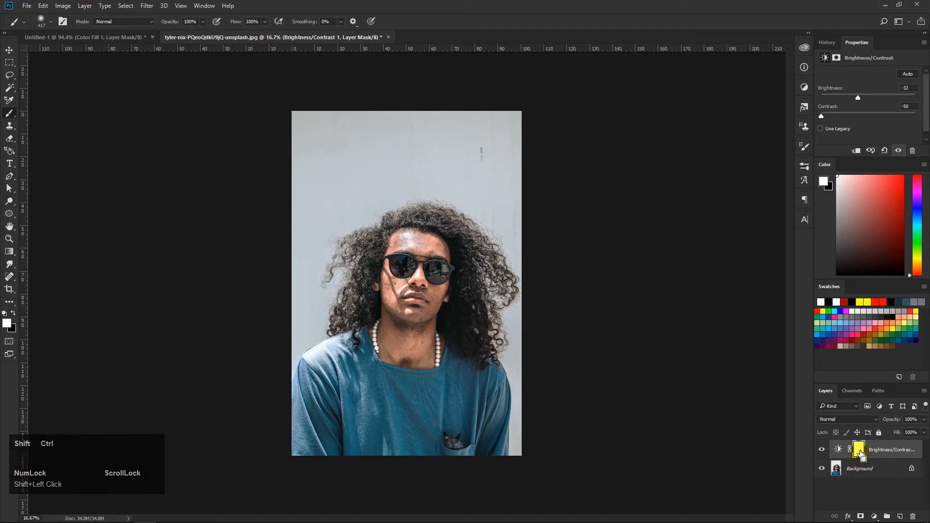
- Invert the Brightness/Contrast layer's mask to black and brush white over the man's face and shoulder to apply the adjustment only there
key(ctrl+shift+i)
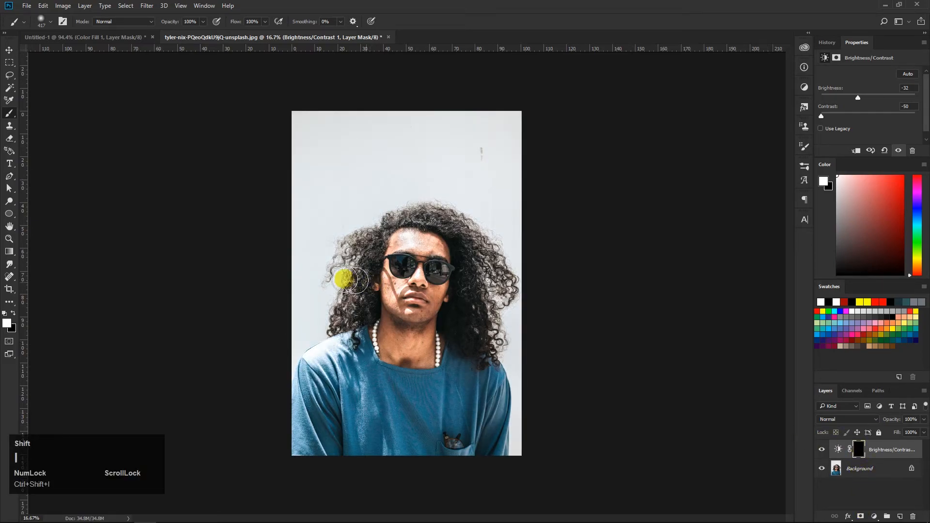
mouse_move(410, 246)
mouse_down()
mouse_move(444, 247)
mouse_move(394, 237)
mouse_move(402, 233)
mouse_move(385, 299)
mouse_move(414, 266)
mouse_move(413, 277)
mouse_move(413, 227)
mouse_move(436, 235)
mouse_move(389, 261)
mouse_move(386, 290)
mouse_move(397, 284)
mouse_move(383, 306)
mouse_up()
mouse_move(321, 364)
mouse_down()
mouse_move(341, 346)
mouse_move(308, 354)
mouse_move(333, 342)
mouse_move(321, 352)
mouse_move(397, 343)
mouse_up()
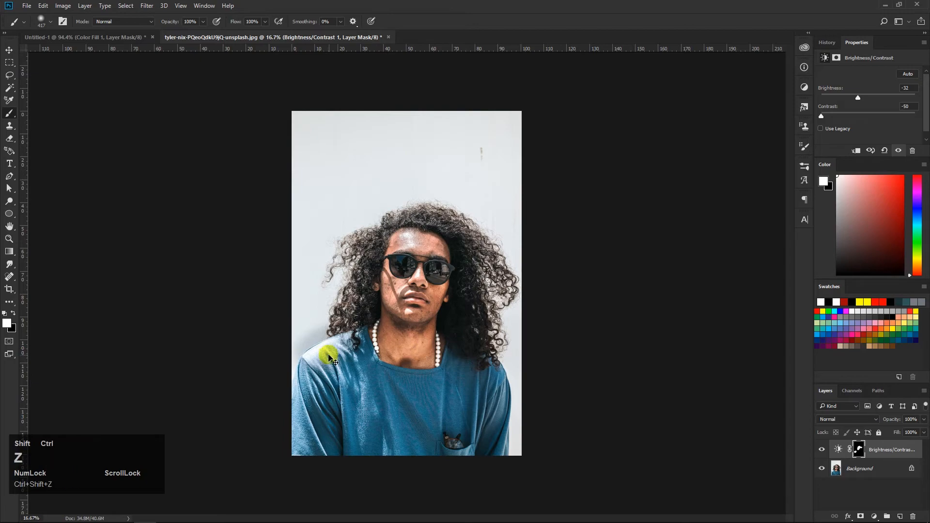
key(ctrl+z)
mouse_move(325, 348)
mouse_down()
mouse_move(321, 358)
mouse_move(343, 338)
mouse_move(307, 363)
mouse_move(401, 329)
mouse_move(380, 342)
mouse_move(395, 233)
mouse_move(389, 239)
mouse_move(415, 234)
mouse_move(405, 253)
mouse_move(804, 355)
mouse_up()
- Set the adjustment layer's brightness to -40, then reselect its mask and restore the default black and white colours
drag(828, 465, 832, 458)
shift+click(835, 449)
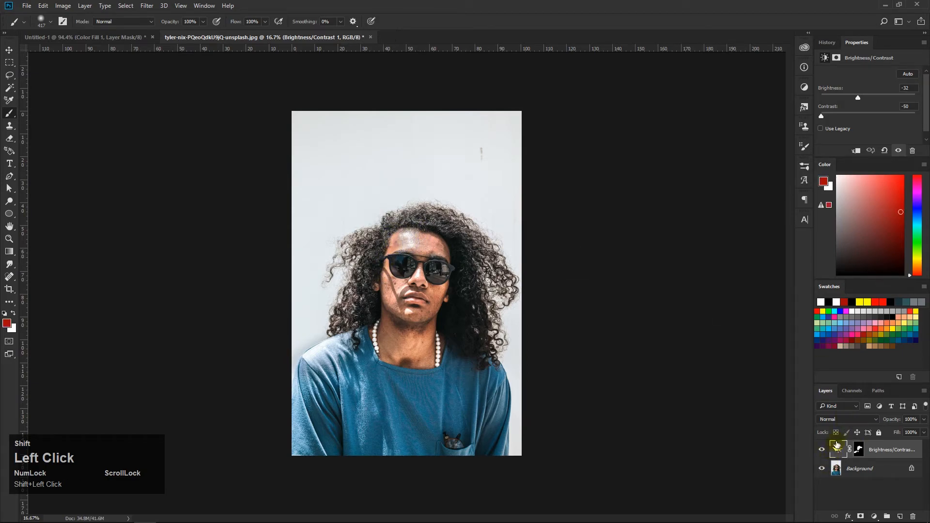
mouse_move(858, 98)
mouse_down()
mouse_move(888, 98)
mouse_move(828, 109)
mouse_move(904, 115)
mouse_move(855, 101)
mouse_up()
click(859, 450)
key(d)
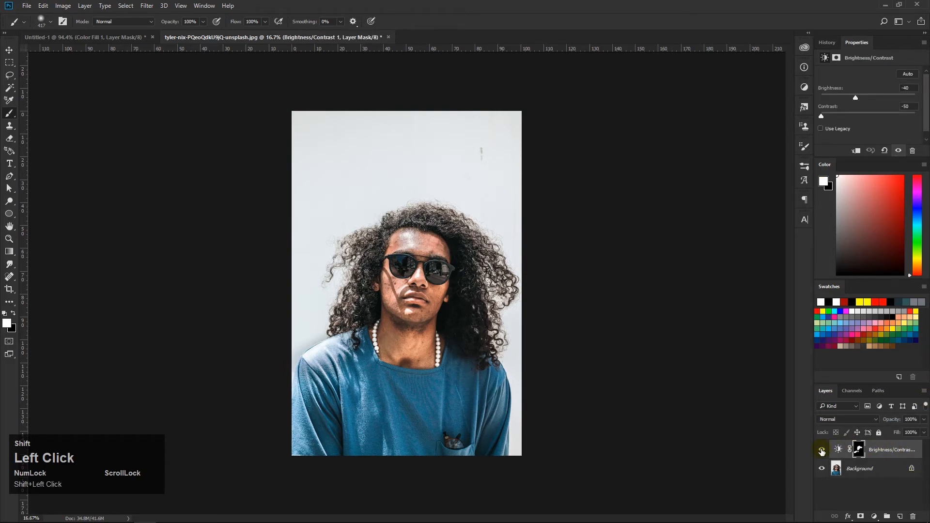
- Compare the masked face and shoulder areas with the adjustment layer hidden and shown
shift+click(822, 451)
shift+click(821, 452)
shift+click(821, 452)
shift+click(822, 451)
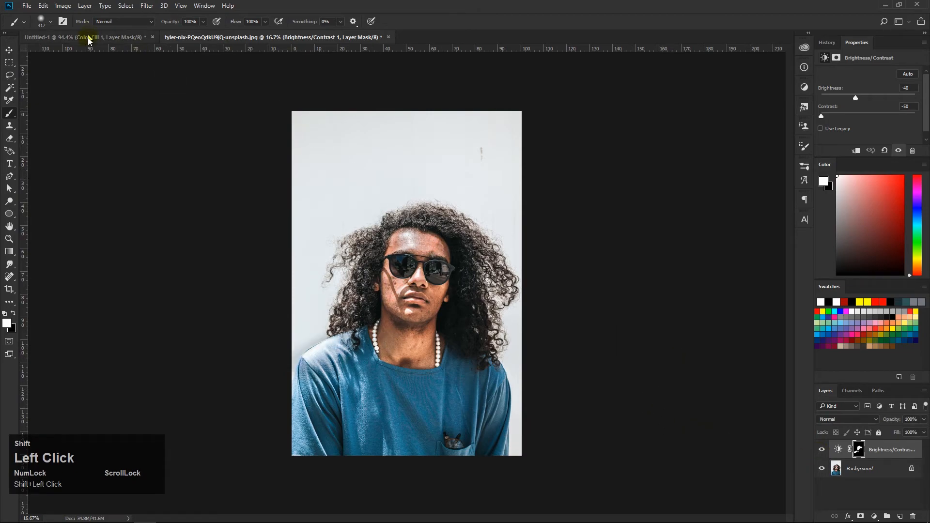
- Close the portrait without saving and delete the red Color Fill layer from the Untitled-1 document
click(10, 50)
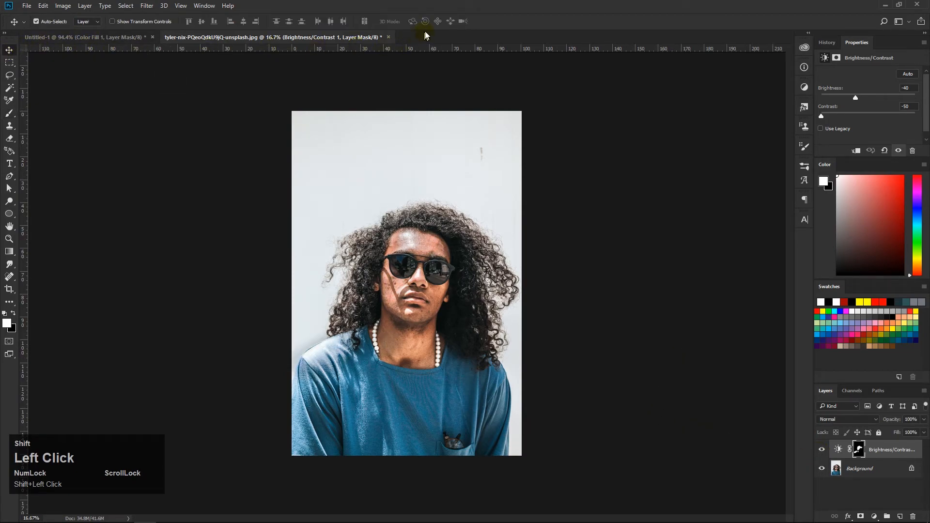
click(389, 37)
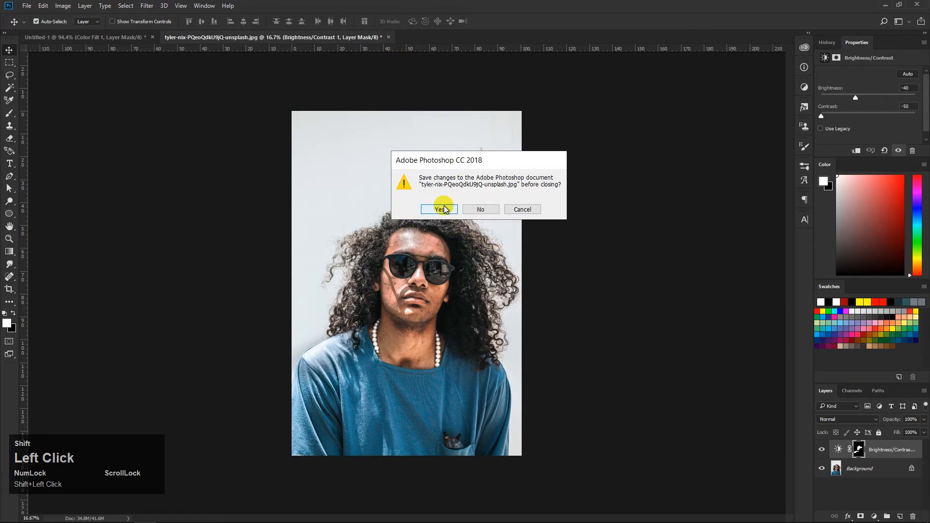
click(469, 212)
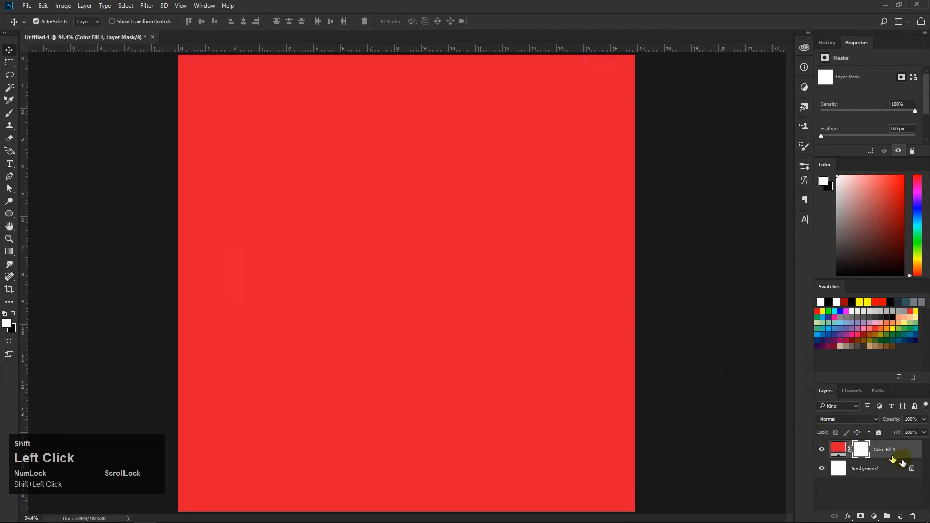
drag(894, 454, 913, 516)
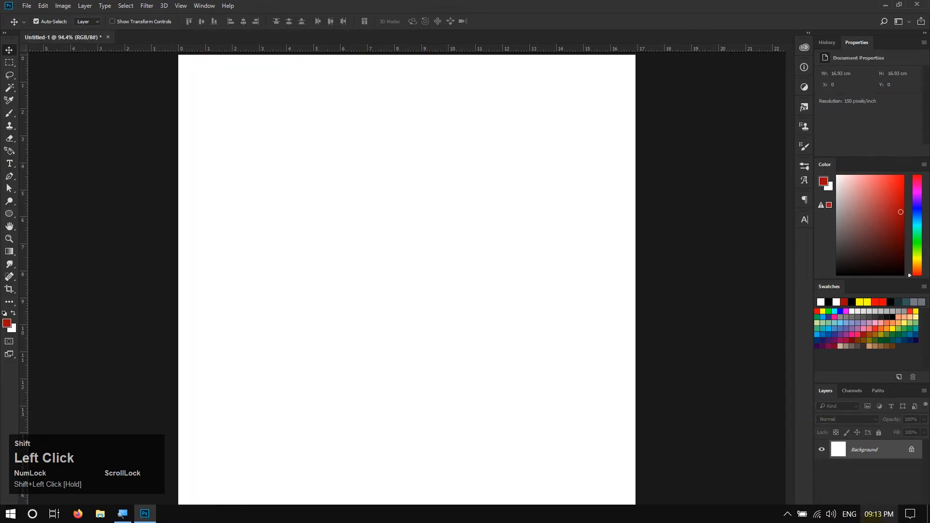
key(Delete)
click(26, 6)
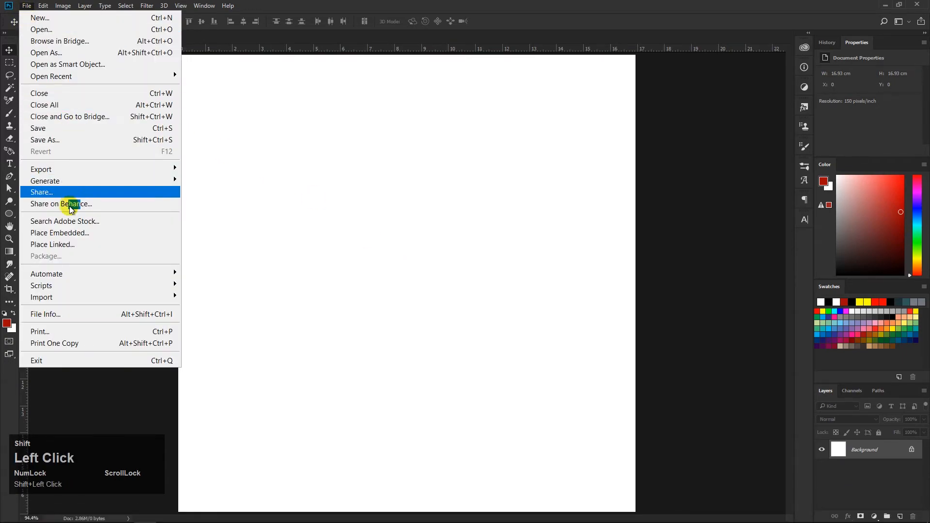
click(59, 233)
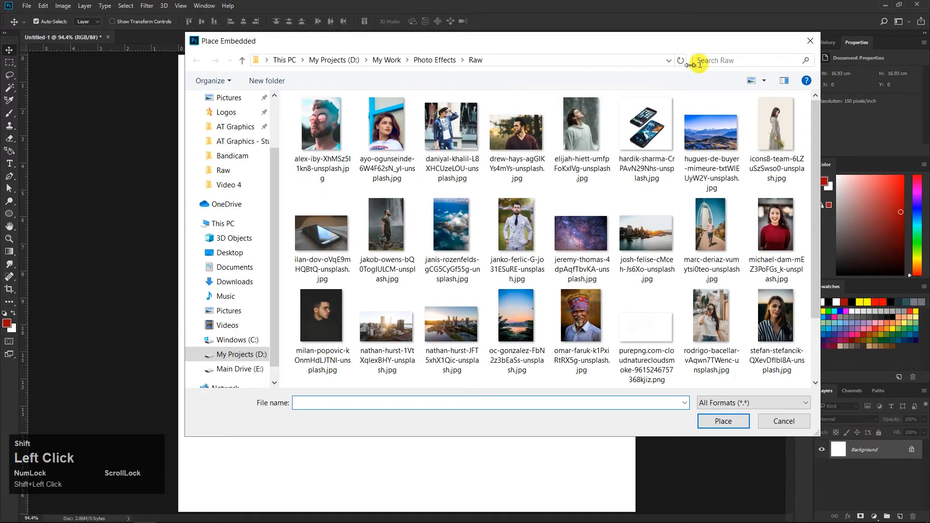
click(810, 40)
- Place the photo of the man in the grey hoodie as an embedded object, scaled to about 8 × 12 cm in the canvas's upper left
click(27, 5)
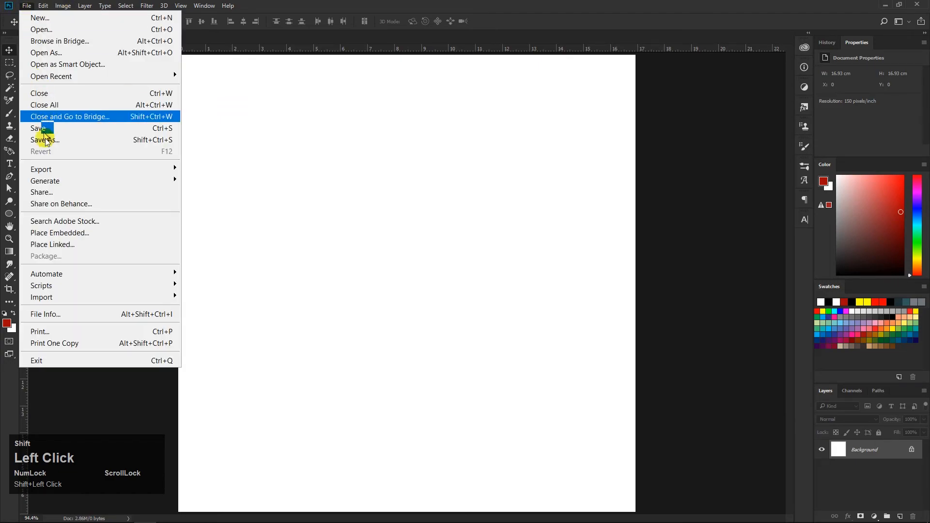
click(61, 233)
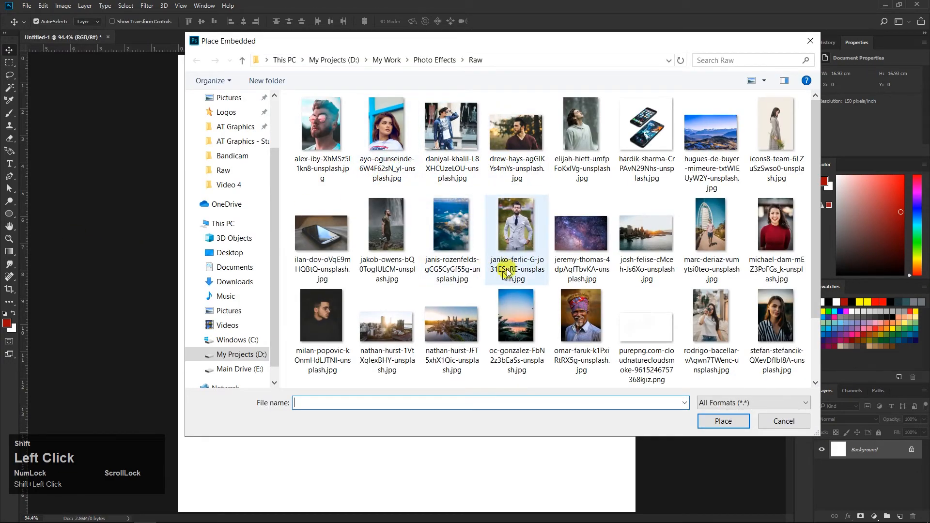
click(578, 124)
double_click(577, 124)
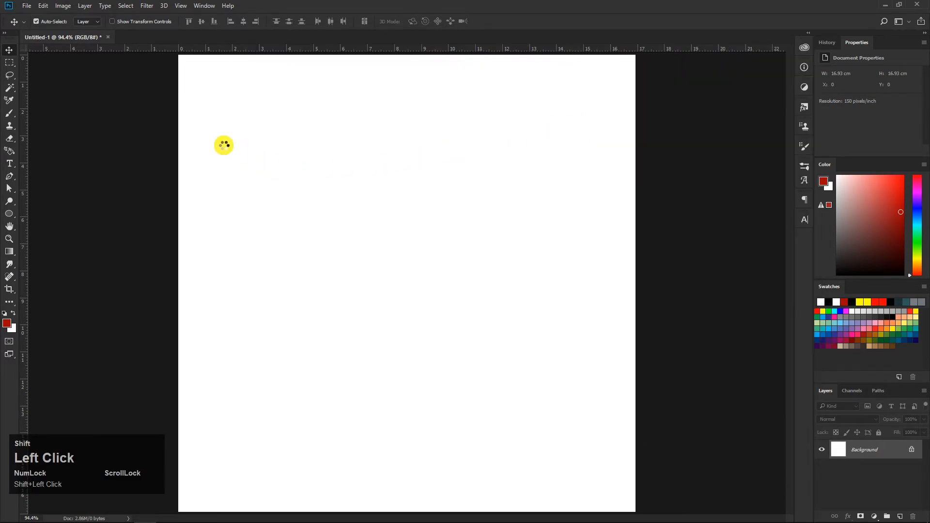
drag(544, 83, 394, 214)
key(Return)
- Place the waterfall photo of the bearded man as an embedded object, scaled to about 6.21%, overlapping the hoodie photo's right side, and select the hoodie photo
click(22, 7)
click(73, 229)
double_click(405, 214)
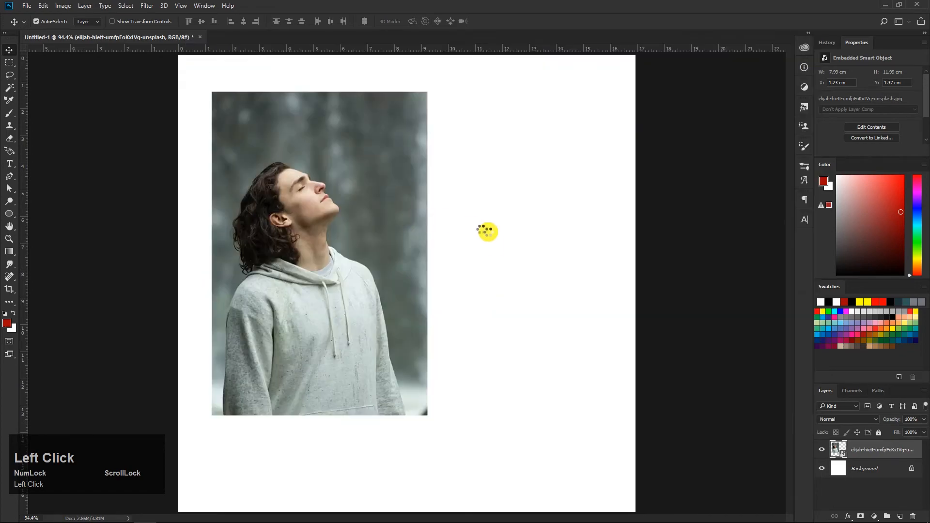
drag(559, 57, 469, 189)
drag(430, 294, 548, 254)
key(Return)
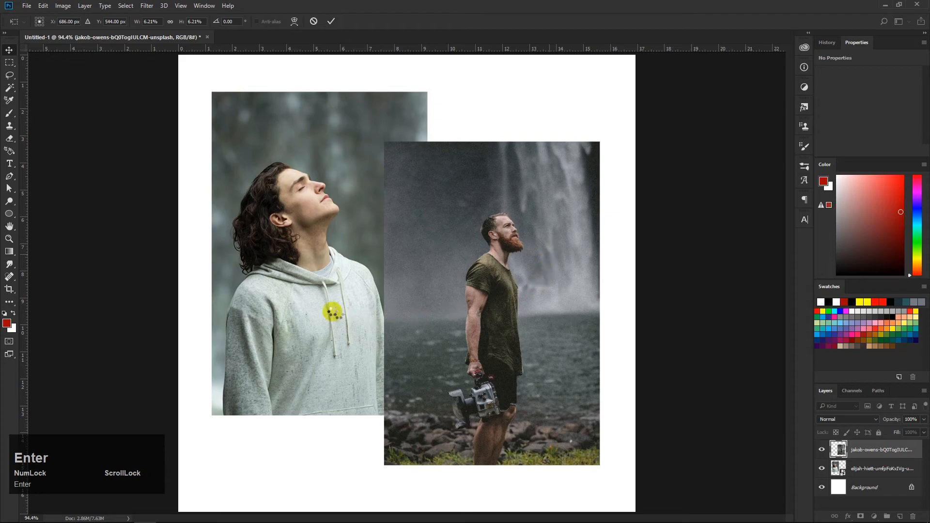
click(317, 268)
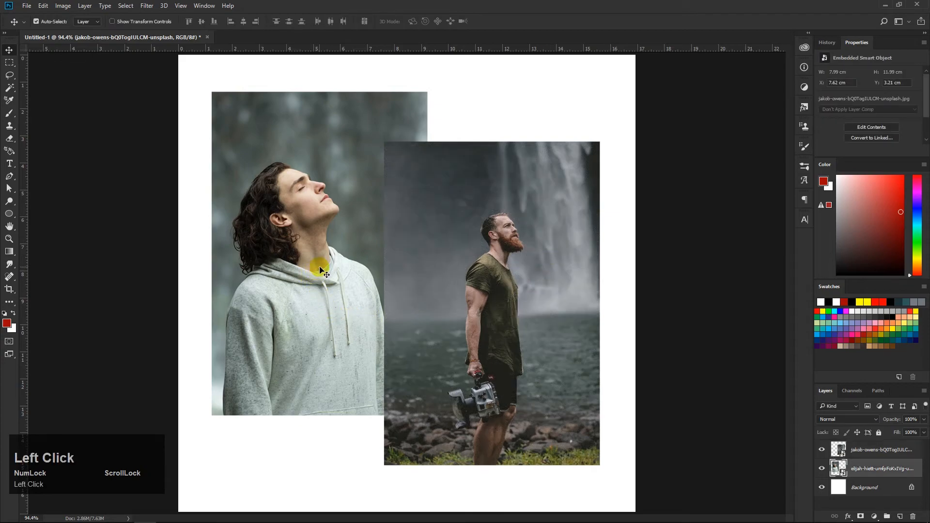
- Add a Multiply drop shadow to the hoodie photo: 42% opacity, 122° angle, 23 px distance, 6% spread and 27 px size
click(855, 450)
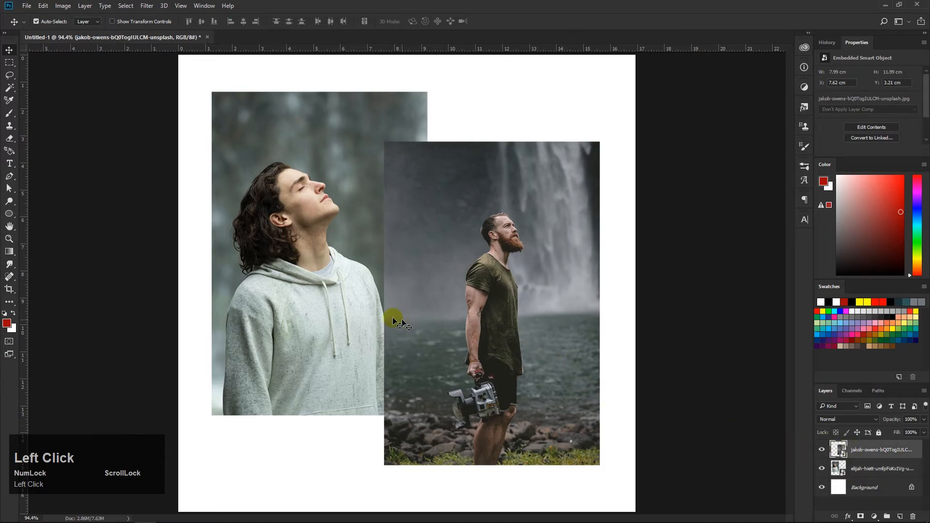
click(874, 472)
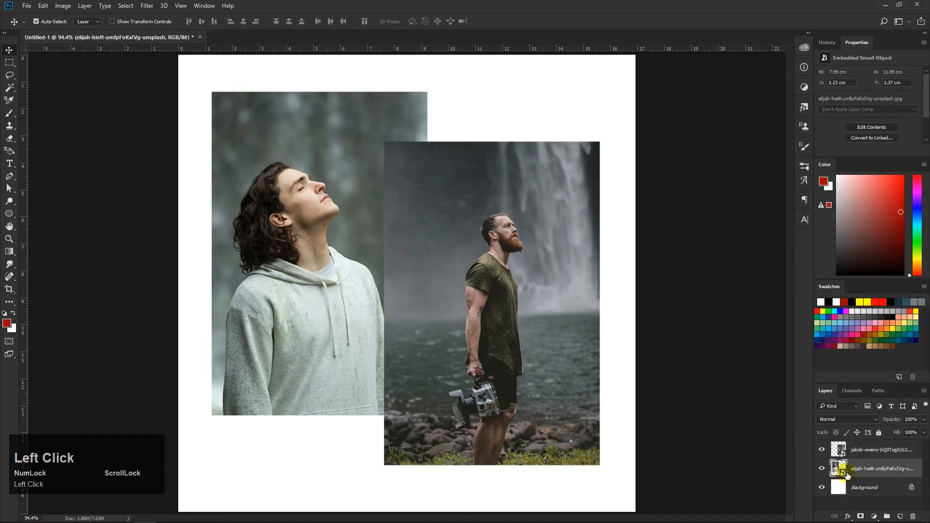
click(849, 516)
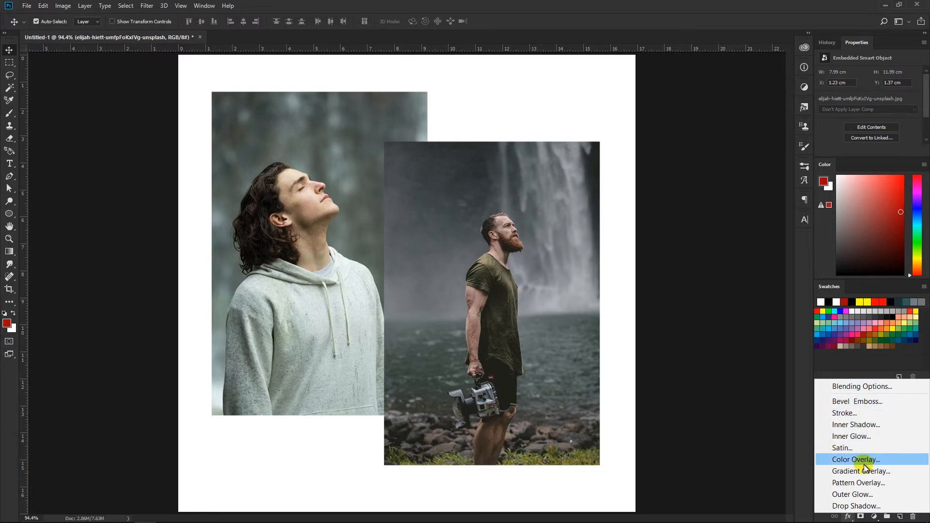
click(857, 505)
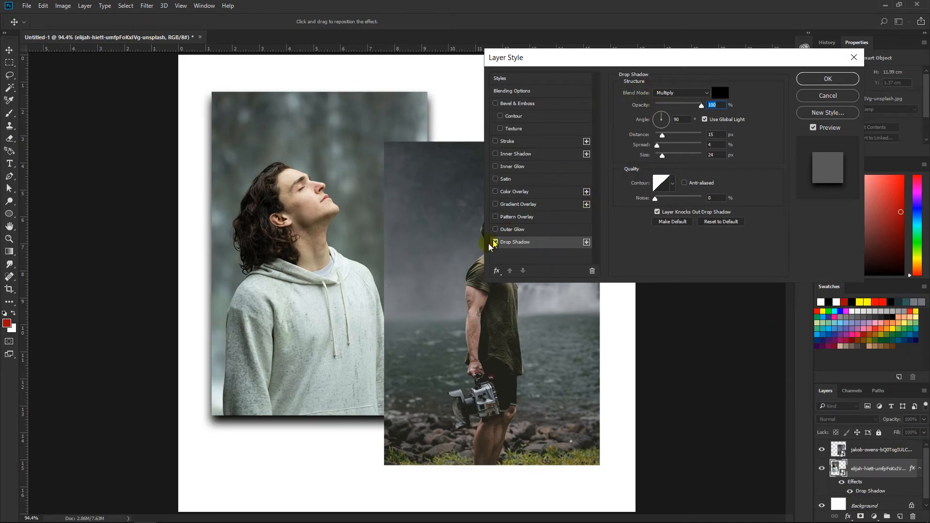
mouse_move(662, 135)
mouse_down()
mouse_move(678, 148)
mouse_move(657, 146)
mouse_up()
drag(662, 155, 672, 156)
drag(661, 116, 666, 137)
drag(671, 155, 661, 156)
drag(685, 107, 690, 107)
drag(662, 156, 664, 156)
drag(689, 106, 674, 108)
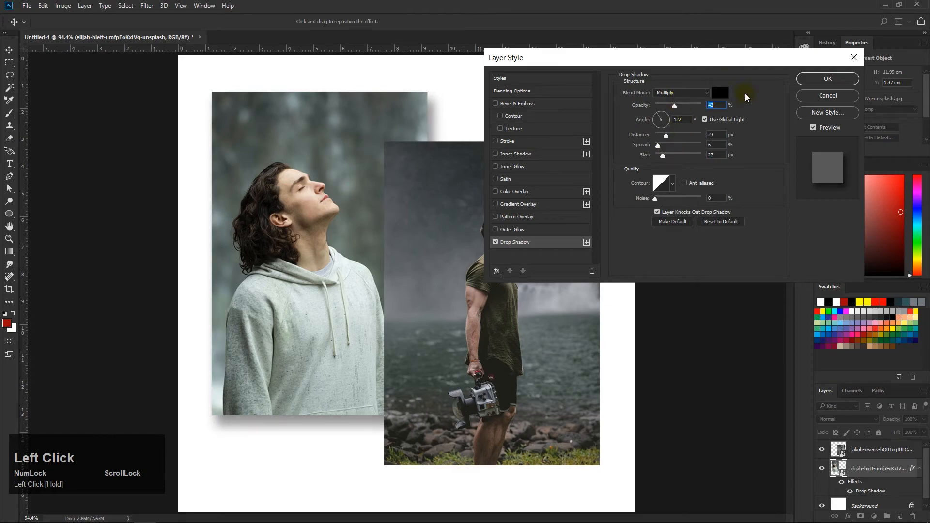
click(826, 80)
- Give the waterfall photo a drop shadow with the same settings as the hoodie photo's
click(479, 242)
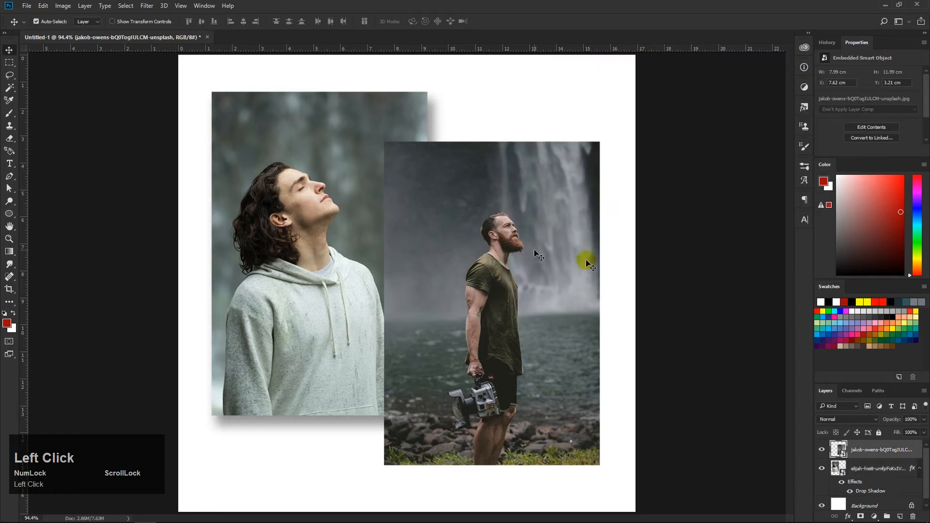
click(846, 516)
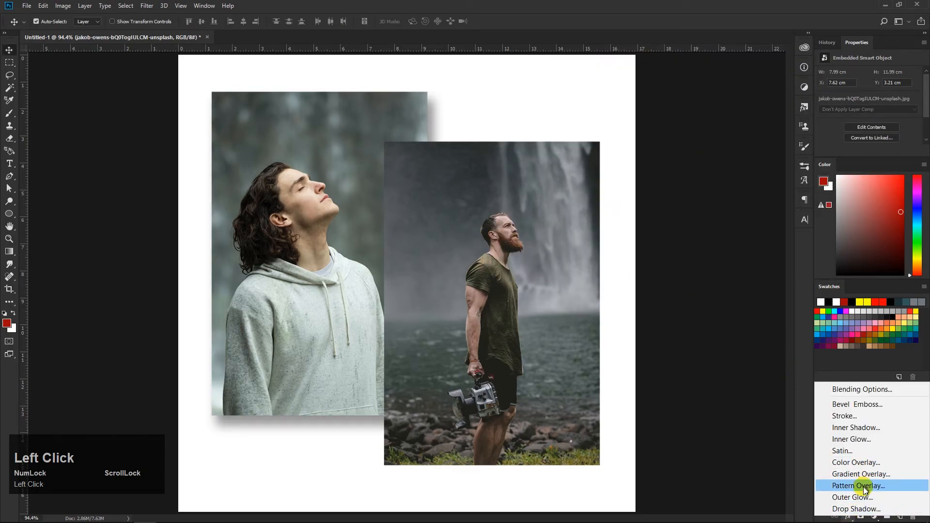
click(863, 508)
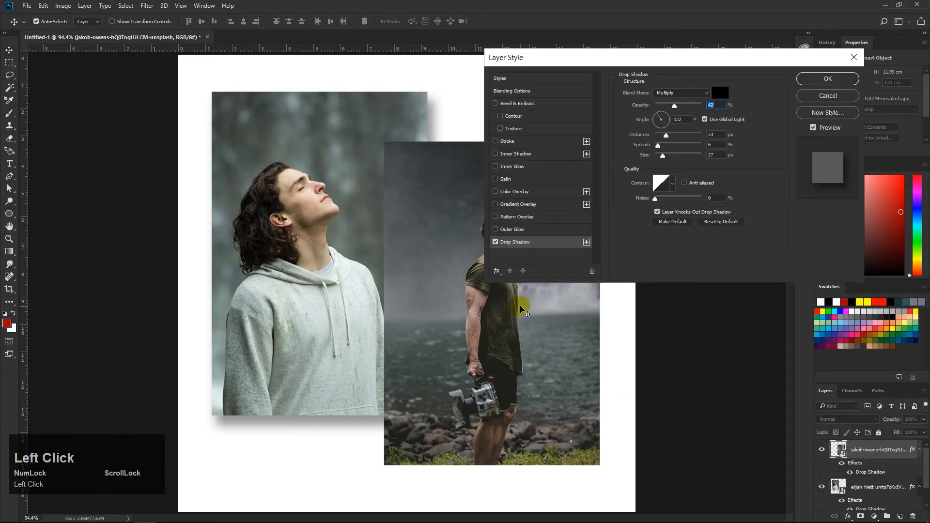
click(827, 78)
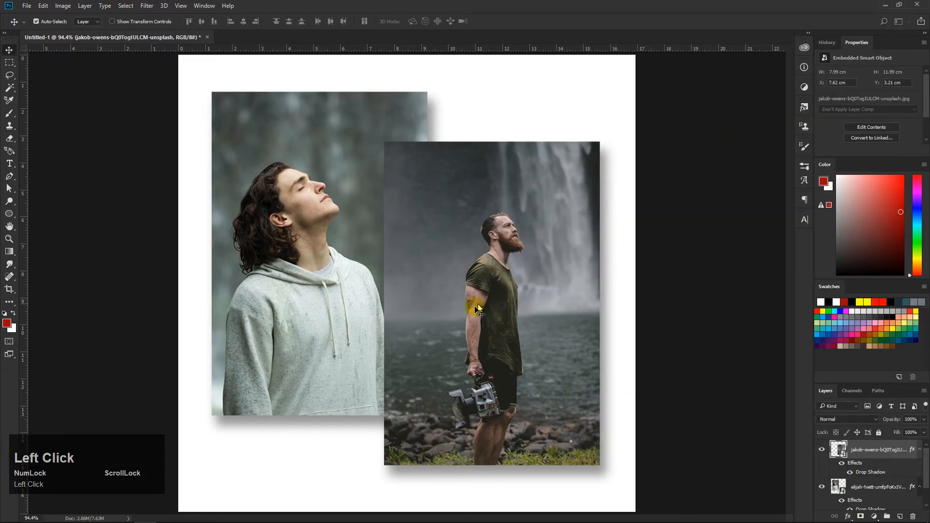
- Move the waterfall photo to about X 2.13, Y 1.33 cm and the hoodie photo to the canvas's lower right, partly behind it
drag(521, 296, 466, 308)
drag(478, 342, 263, 203)
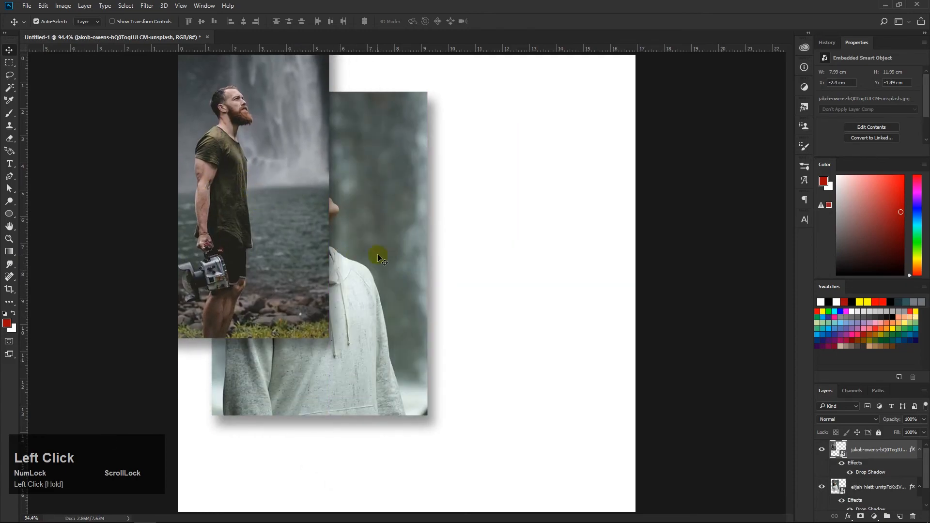
drag(373, 254, 491, 303)
drag(266, 233, 343, 315)
drag(320, 273, 370, 282)
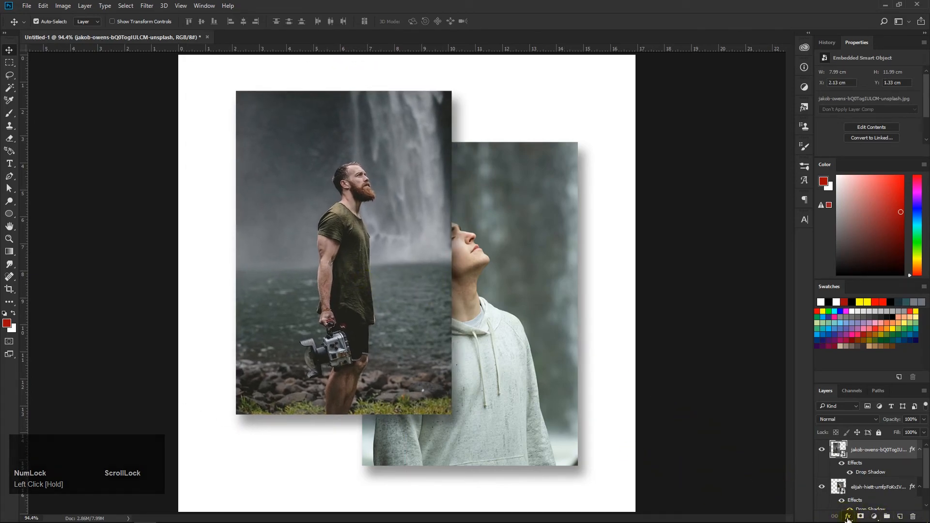
- Compare the waterfall photo with its layer effects and its drop shadow hidden and shown
scroll(844, 469, down, 1)
scroll(841, 465, up, 1)
click(848, 473)
click(843, 464)
click(843, 464)
click(843, 464)
click(845, 464)
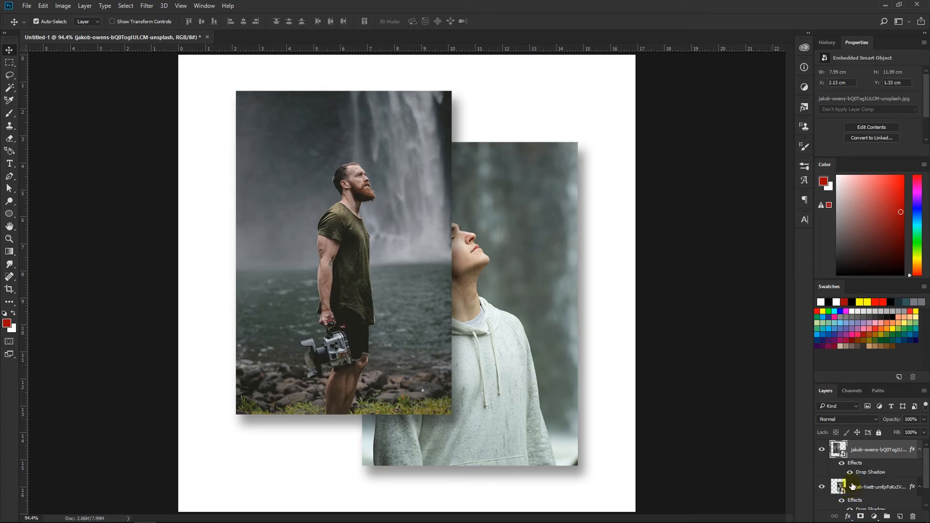
click(846, 472)
click(845, 470)
click(844, 470)
click(844, 470)
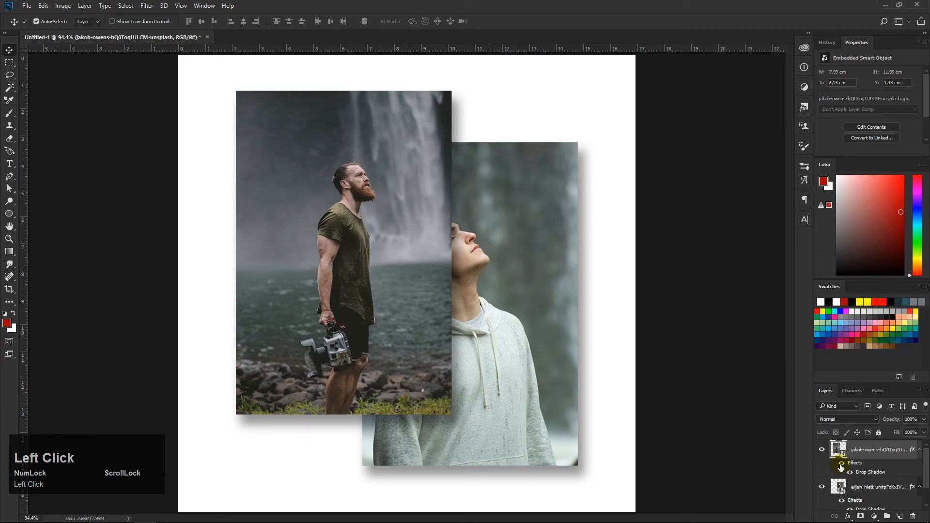
click(841, 464)
click(841, 464)
click(841, 464)
click(842, 464)
- Open the waterfall photo's layer style settings and turn off its drop shadow
double_click(867, 460)
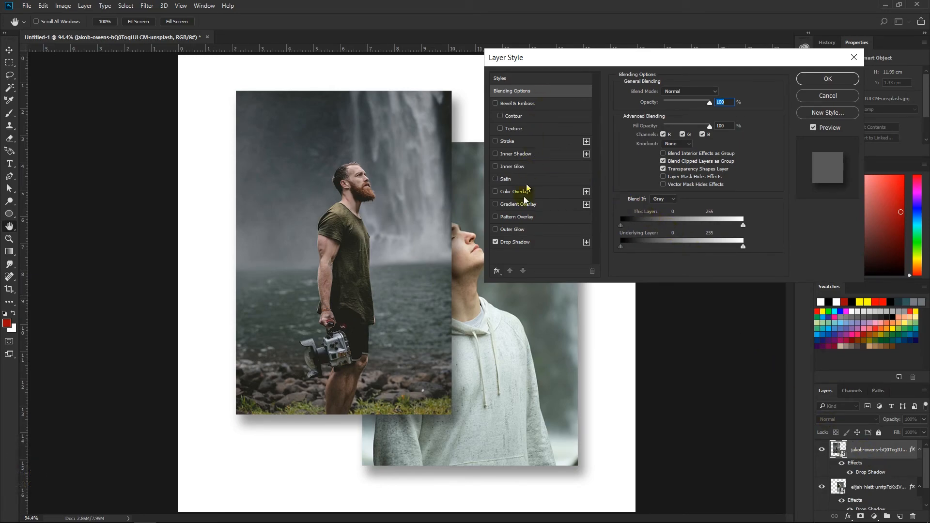
drag(574, 57, 693, 71)
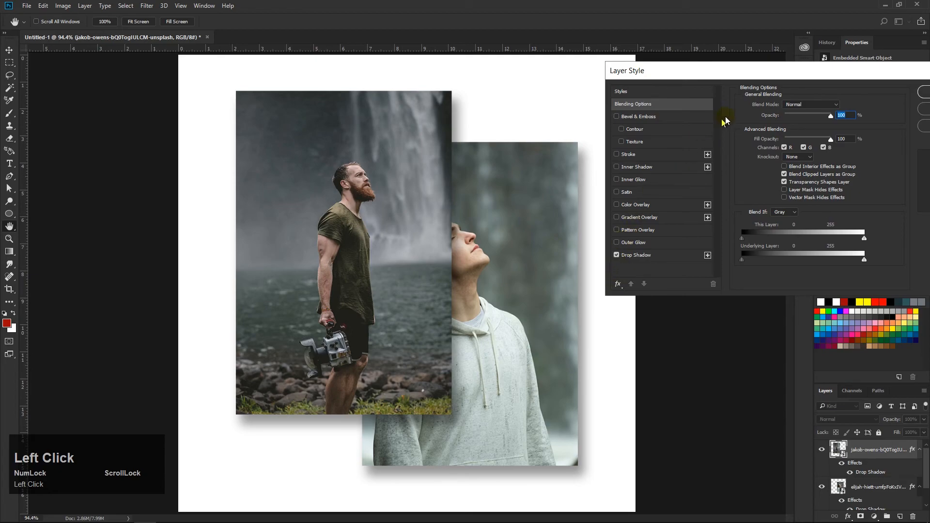
drag(747, 79, 680, 121)
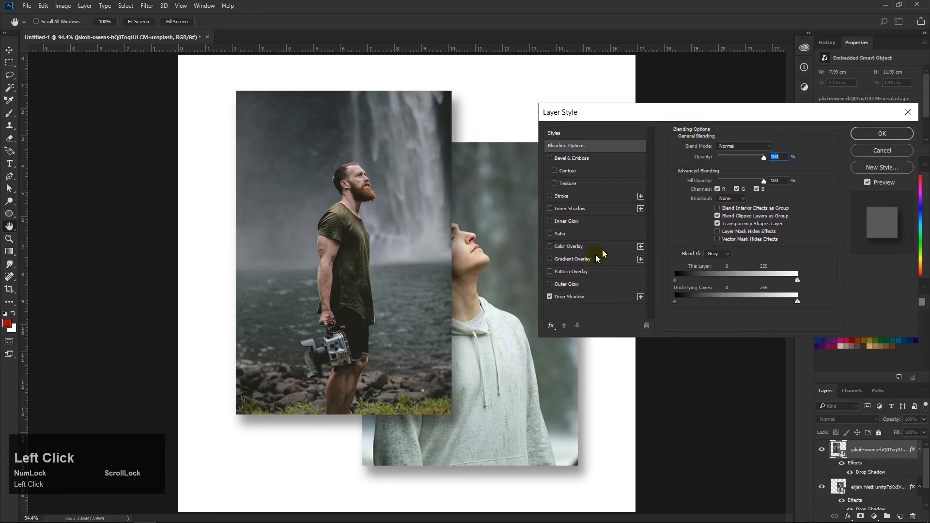
click(550, 297)
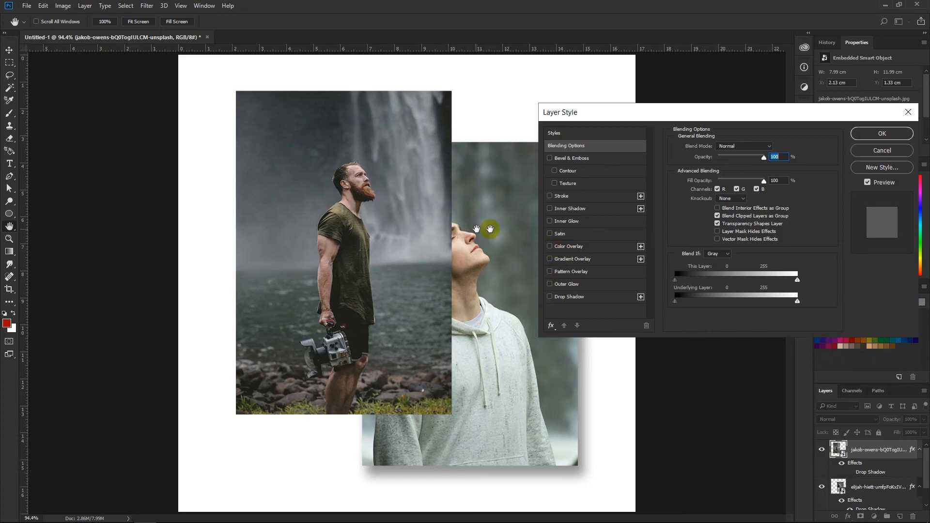
- Apply a red (#e32222) Color Overlay to the waterfall photo in Overlay blend mode at 22% opacity
click(550, 247)
click(550, 247)
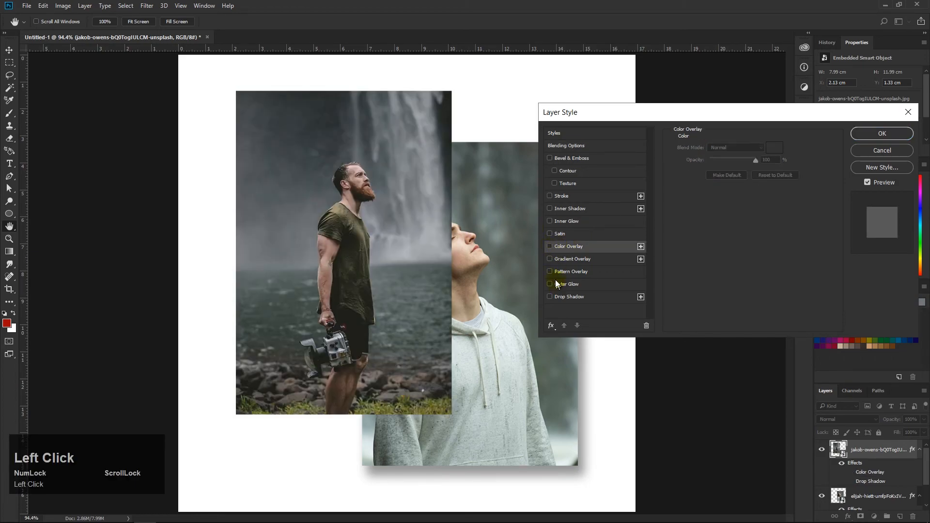
click(550, 247)
click(774, 148)
click(554, 187)
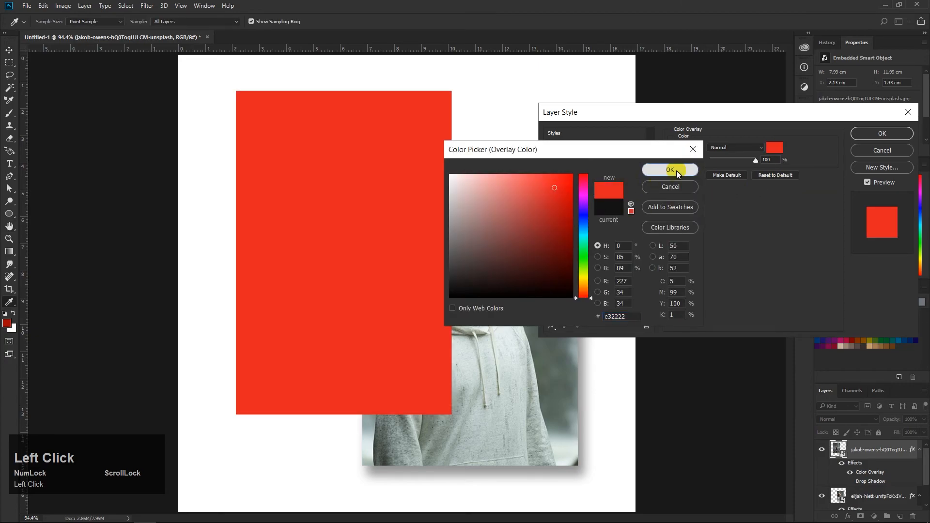
click(676, 173)
mouse_move(755, 160)
mouse_down()
mouse_move(720, 160)
mouse_move(748, 161)
mouse_move(739, 162)
mouse_up()
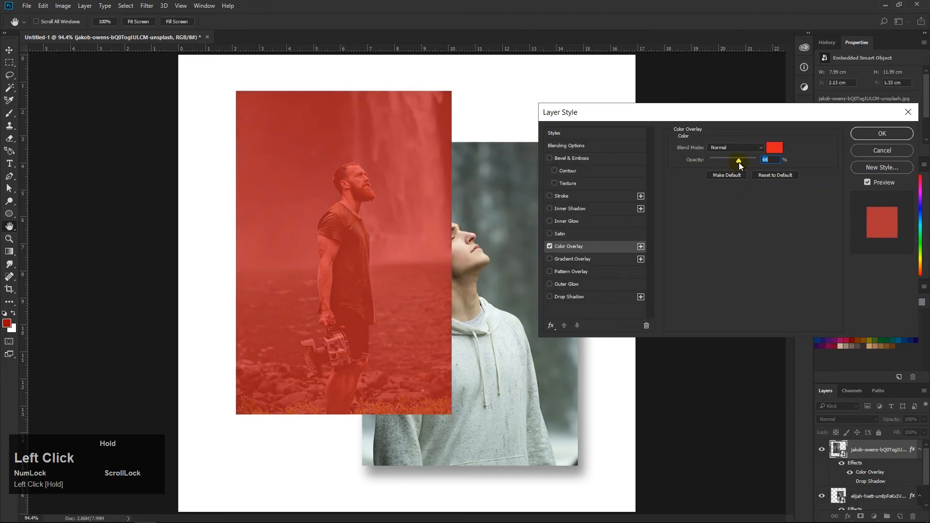
click(736, 147)
click(731, 243)
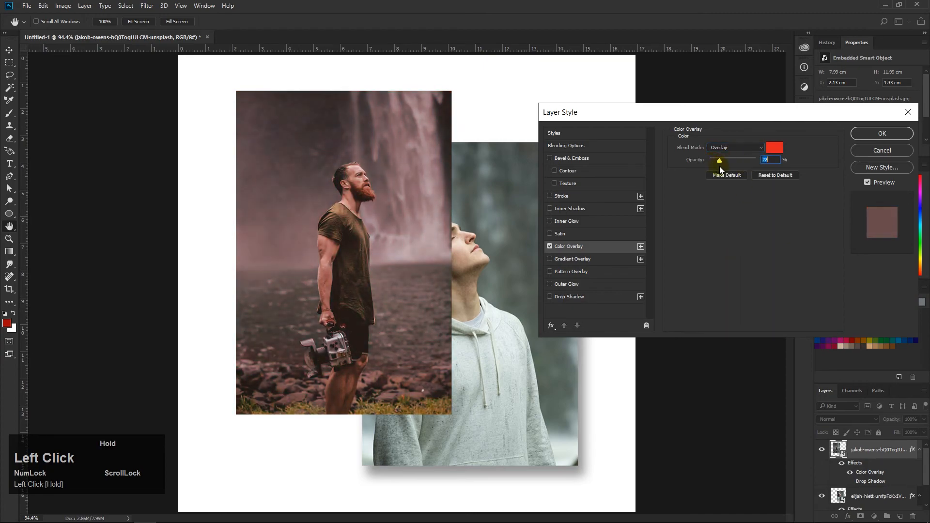
click(882, 136)
- Apply a bright yellow Color Overlay to the hoodie photo in Multiply blend mode at reduced opacity
click(521, 297)
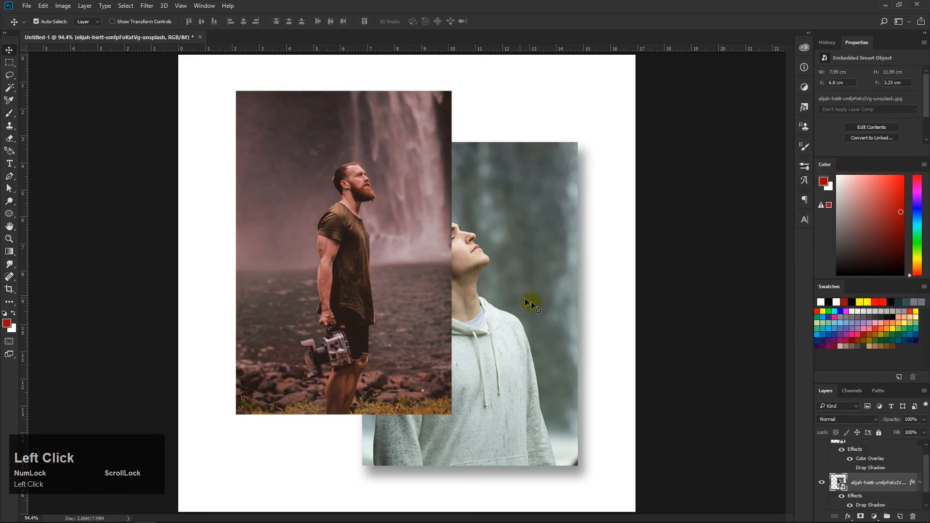
double_click(873, 478)
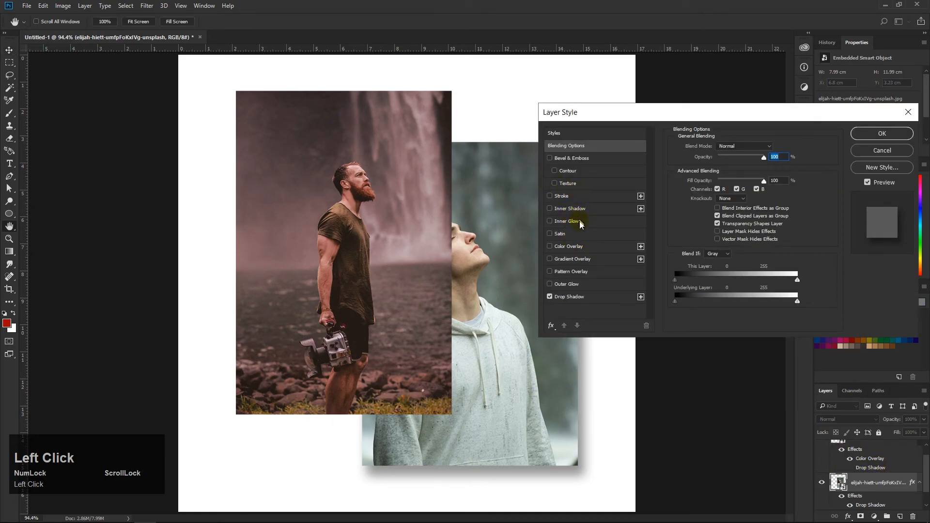
click(573, 247)
click(774, 148)
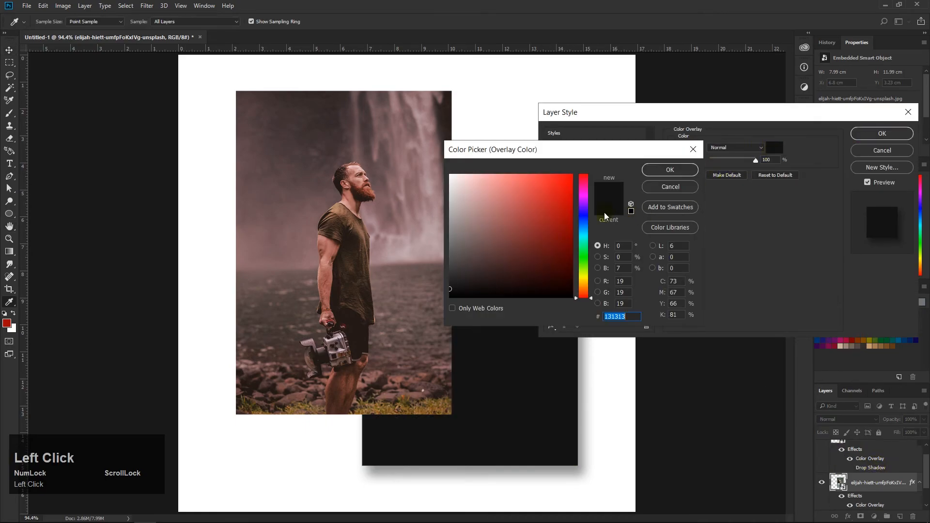
click(583, 277)
click(566, 176)
click(670, 170)
click(735, 147)
click(725, 180)
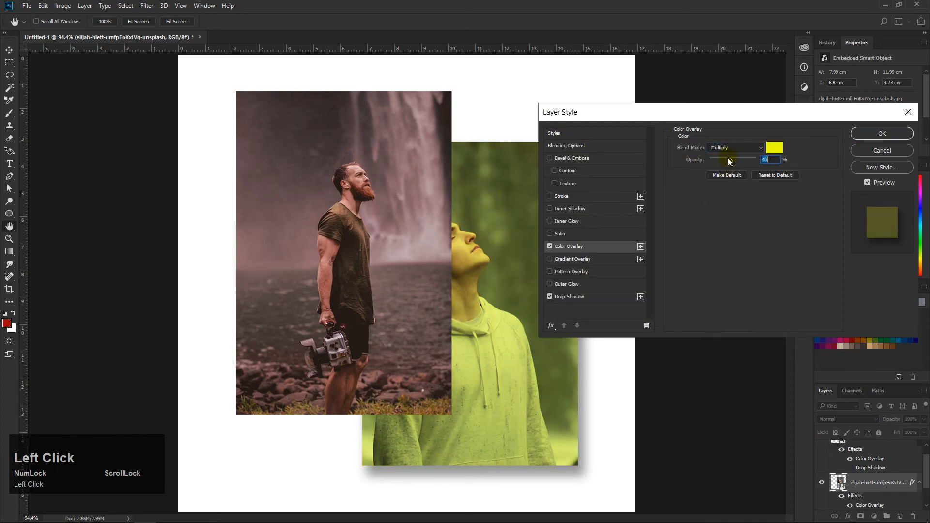
click(729, 159)
click(881, 133)
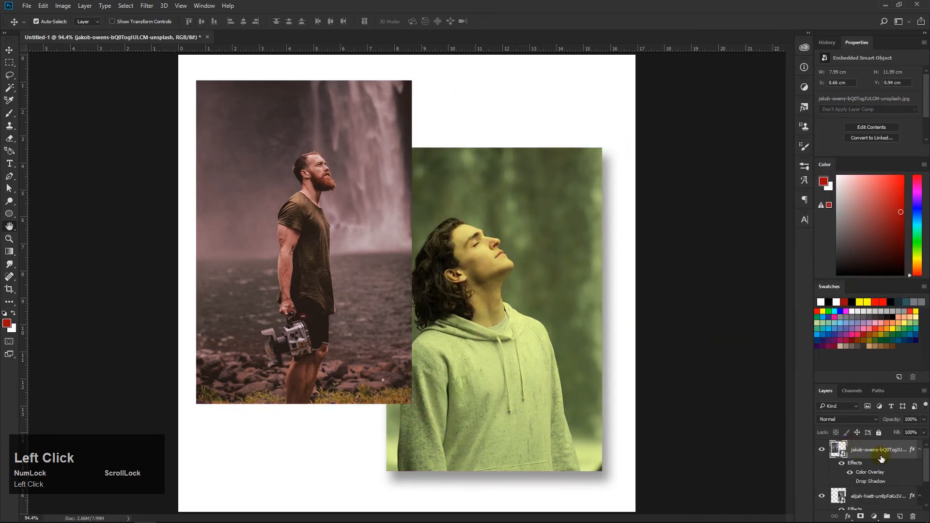
- Try a black 21 px outside stroke on the waterfall photo and compare it on and off
double_click(874, 449)
click(550, 259)
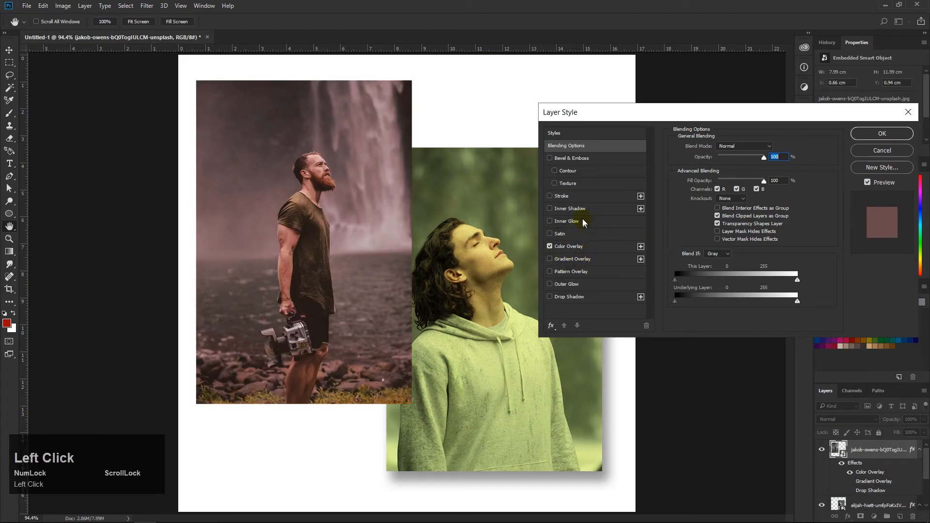
click(576, 194)
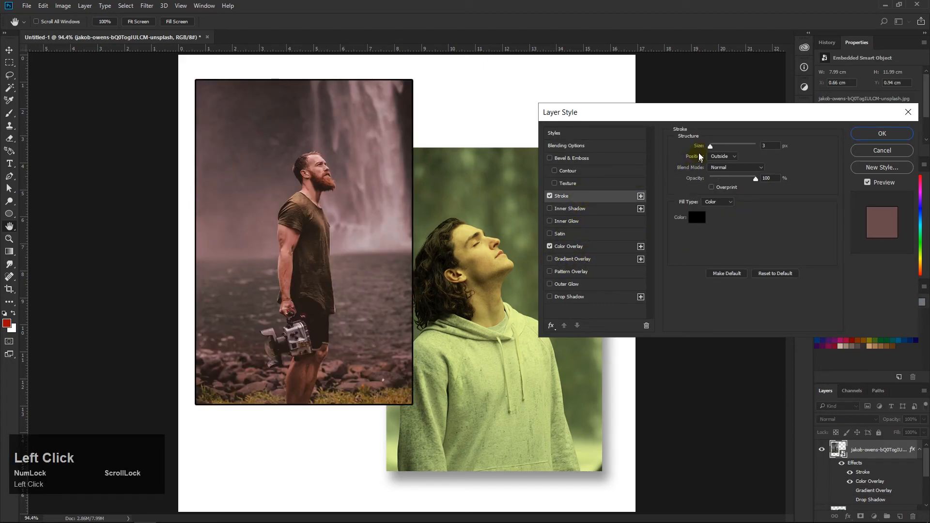
drag(713, 143, 716, 145)
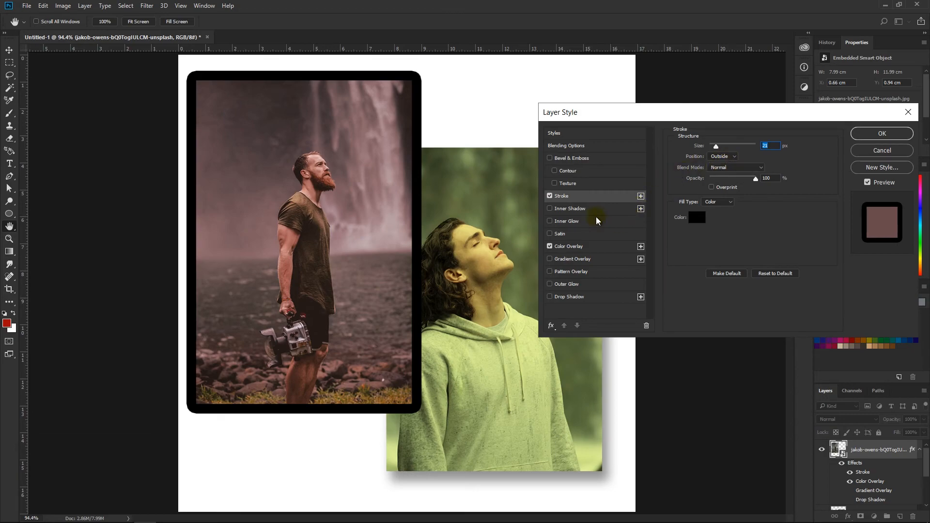
click(549, 197)
click(549, 196)
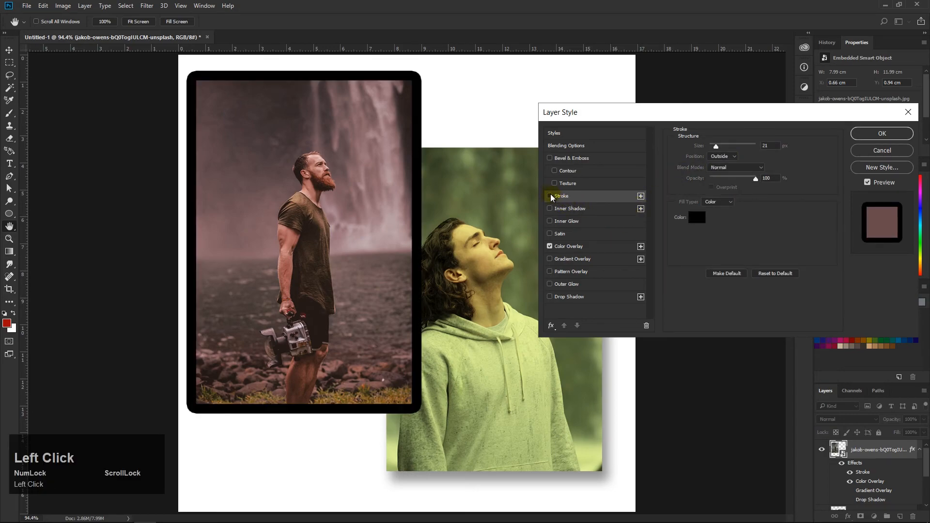
click(549, 196)
- Try a Multiply inner shadow on the waterfall photo with 61% opacity, 44 px distance and 31 px size, and discard the style changes
click(549, 208)
mouse_move(744, 160)
mouse_down()
mouse_move(725, 167)
mouse_move(737, 162)
mouse_move(730, 191)
mouse_up()
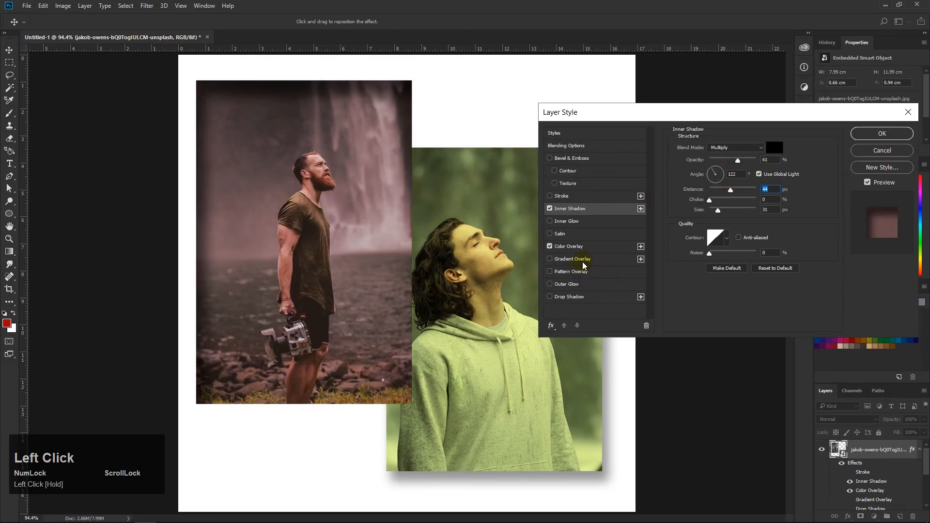
click(549, 208)
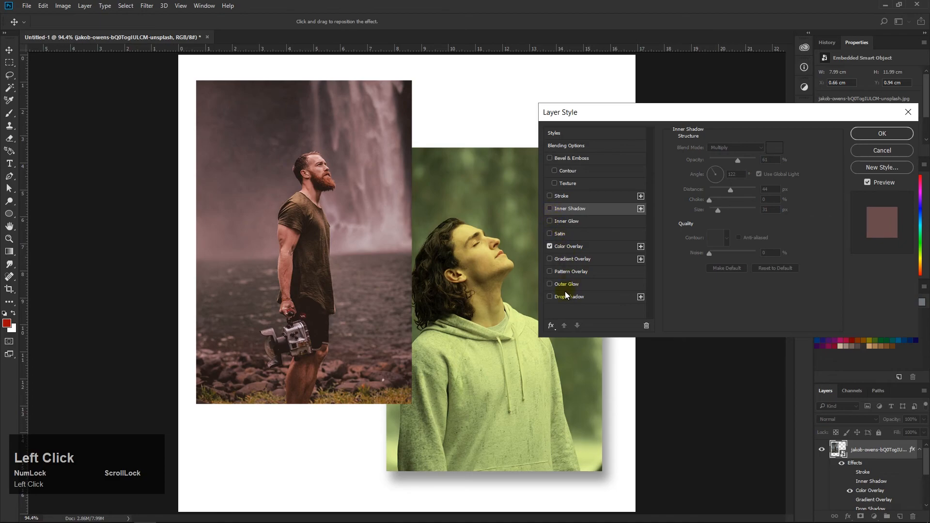
click(874, 153)
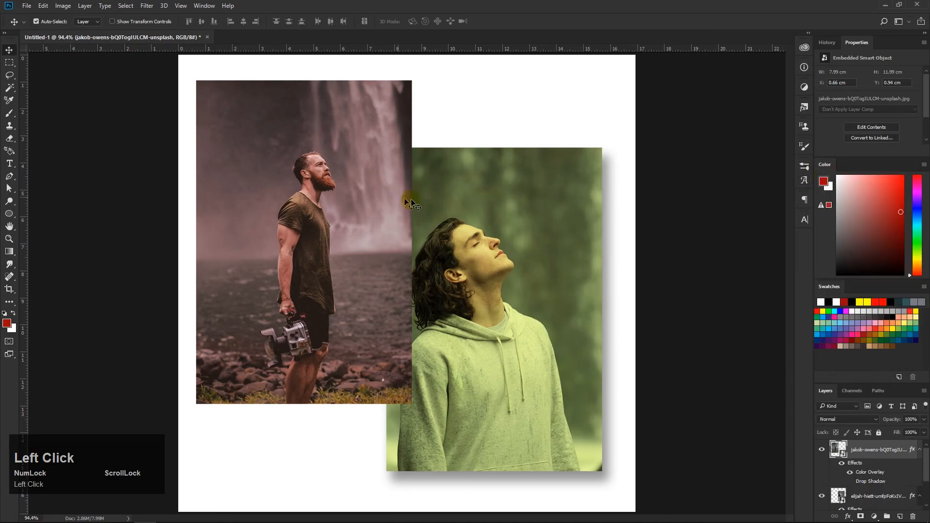
- Delete the hoodie photo and the waterfall photo from the document
click(499, 225)
key(Delete)
click(417, 215)
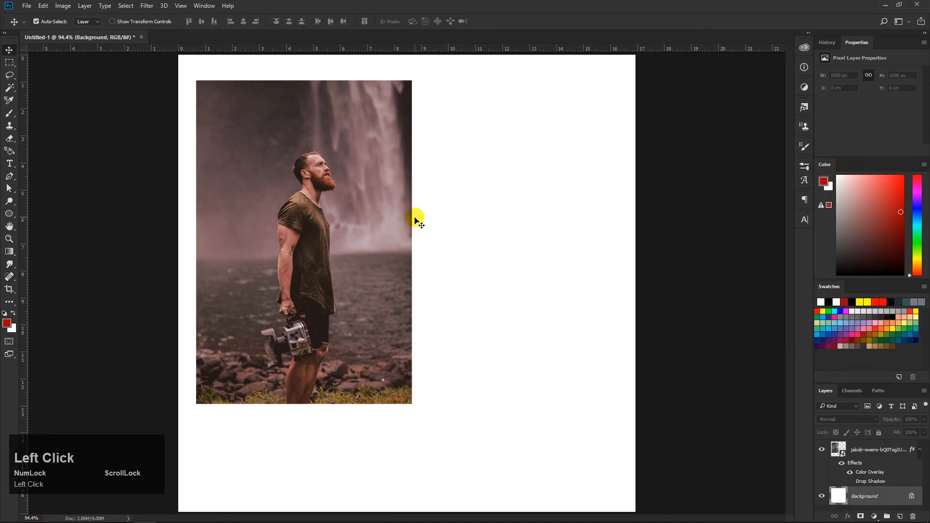
click(373, 221)
key(Delete)
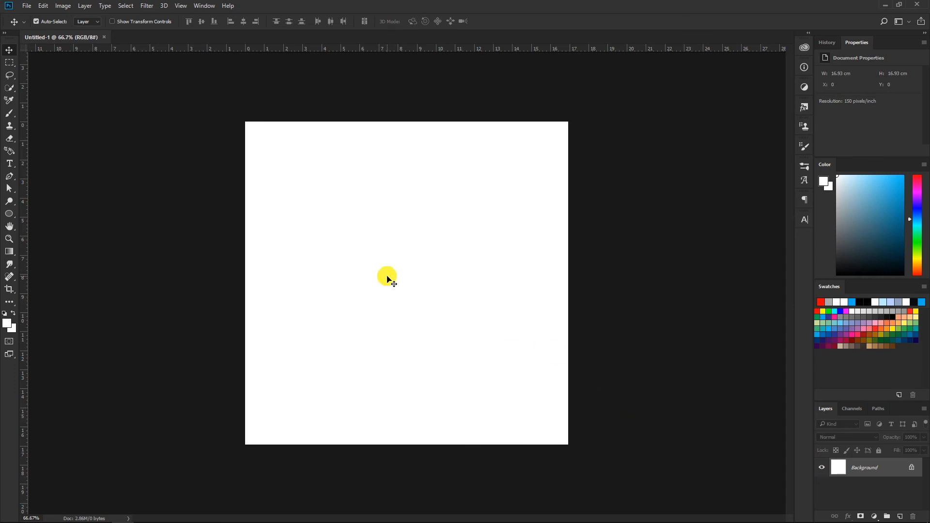
- Draw a red circle about 183 px wide and duplicate it into six circles in two rows of three
click(9, 214)
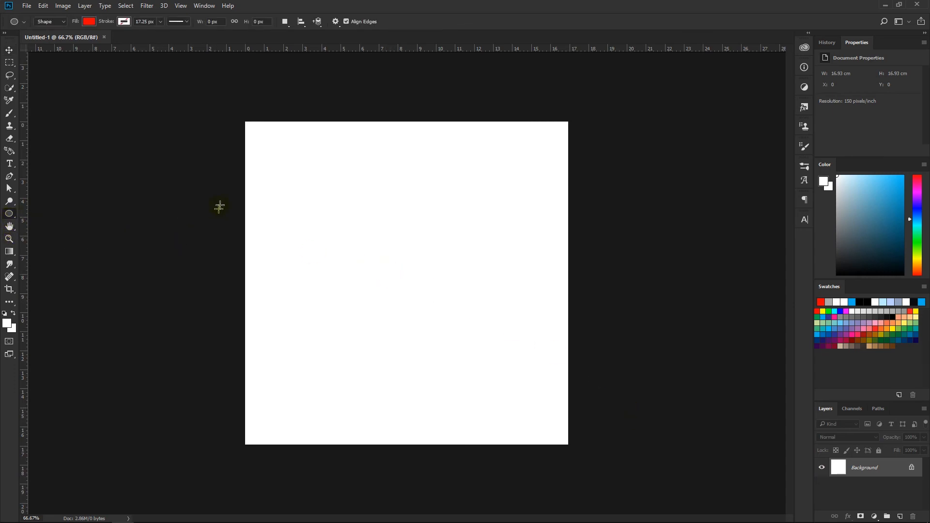
drag(261, 155, 336, 216)
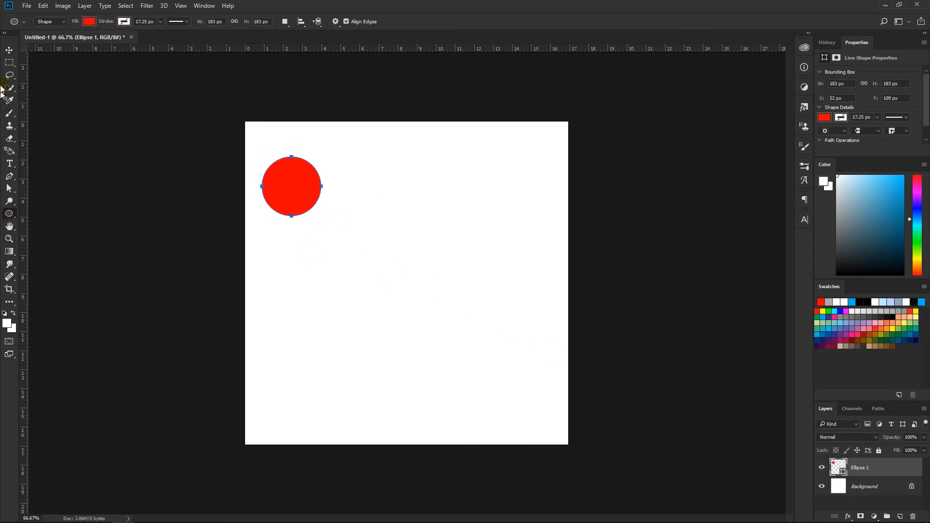
click(9, 50)
click(353, 194)
drag(307, 184, 525, 191)
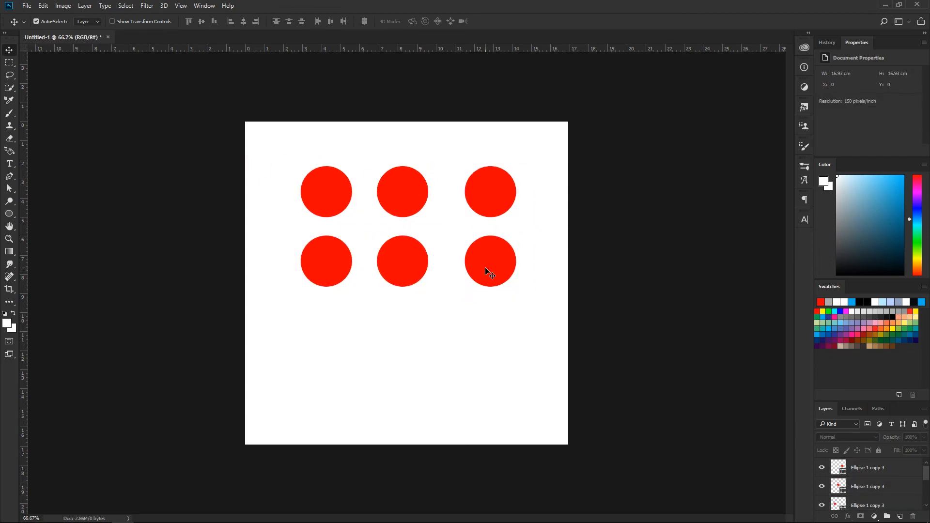
- Scatter the six red circles by moving each one separately to a looser position on the canvas
drag(487, 269, 500, 303)
drag(421, 272, 416, 324)
drag(488, 196, 502, 213)
drag(387, 191, 399, 191)
drag(338, 186, 332, 165)
drag(334, 264, 314, 260)
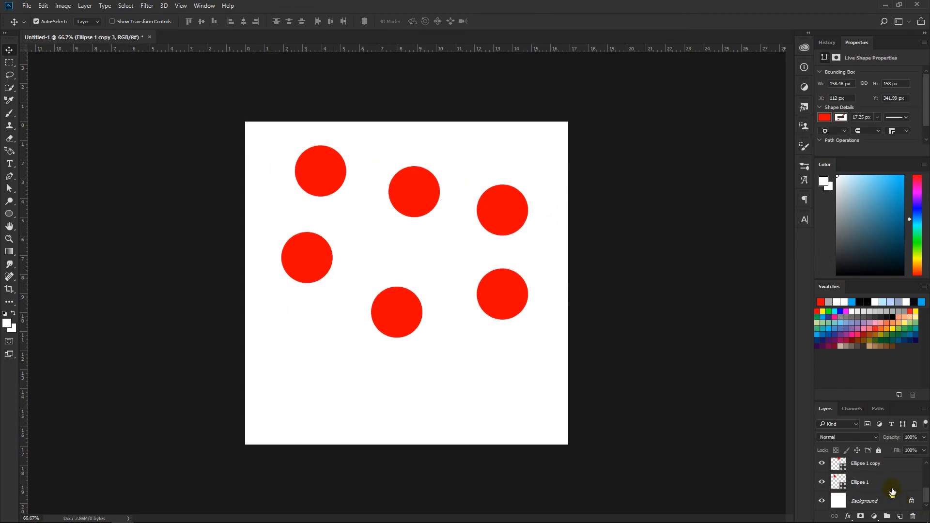
- Gather the six red circles into one overlapping cloud-shaped cluster near the canvas centre
drag(502, 300, 427, 247)
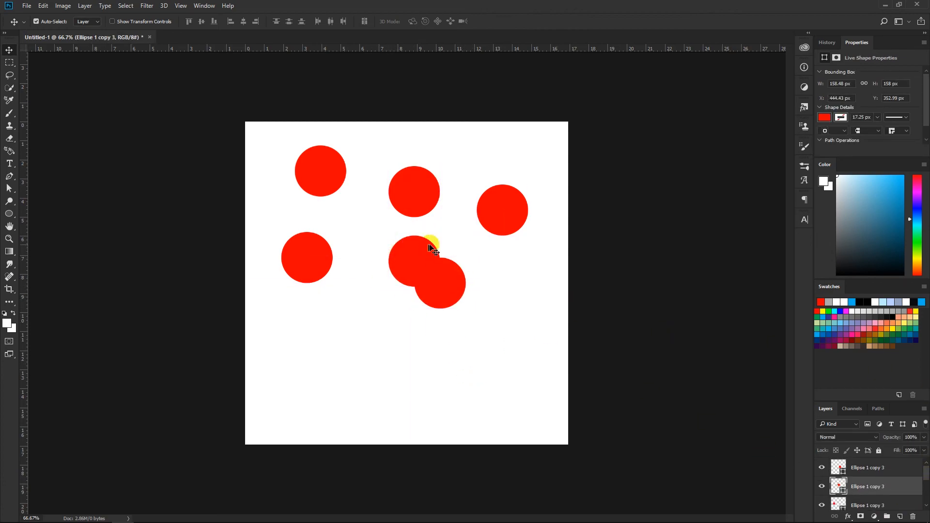
drag(514, 220, 469, 261)
drag(419, 194, 430, 227)
drag(305, 172, 380, 233)
drag(302, 261, 373, 270)
drag(465, 248, 473, 232)
drag(442, 289, 459, 273)
drag(428, 269, 472, 261)
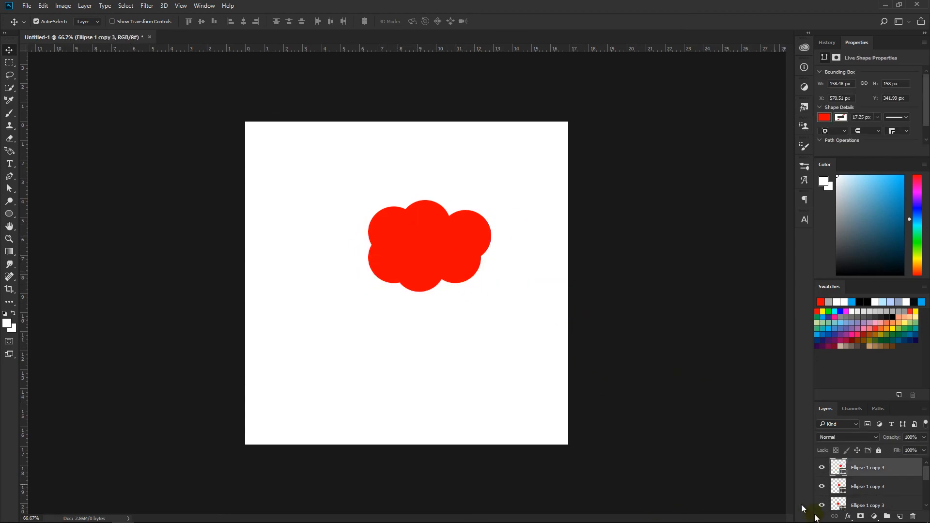
- Select all six ellipse layers, leaving out the Background, and link them together
scroll(912, 499, down, 2)
click(867, 490)
scroll(874, 480, up, 1)
scroll(875, 481, up, 1)
shift+click(876, 477)
scroll(890, 480, down, 2)
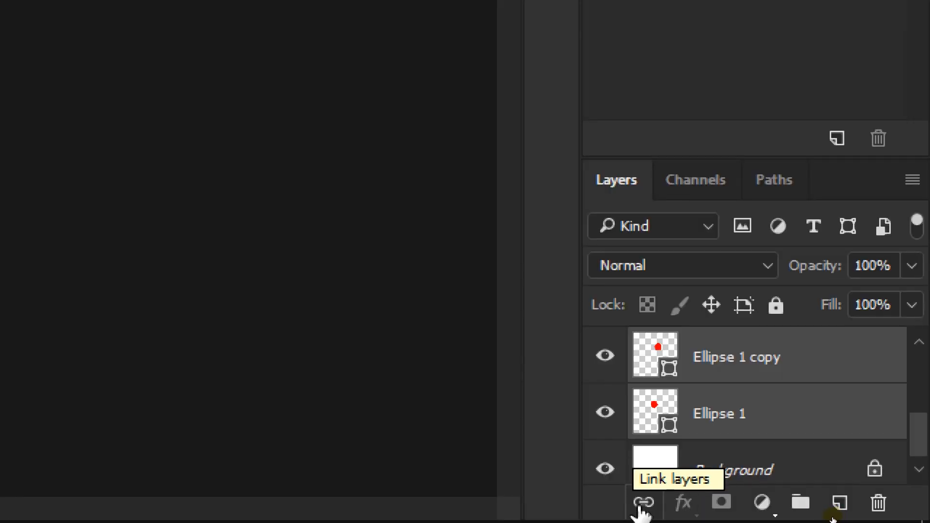
click(835, 517)
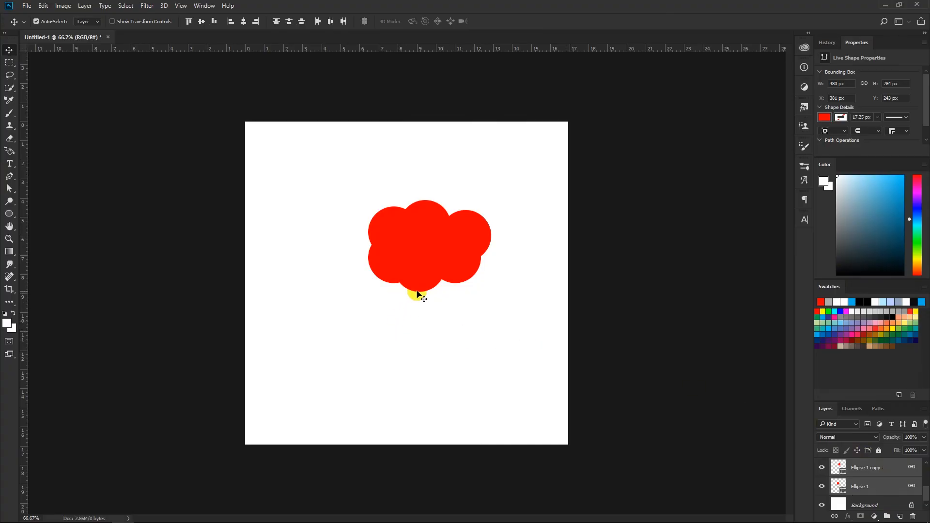
- Move the linked circles around the canvas as one unit by shifting individual circles of the cloud
click(417, 293)
mouse_move(469, 255)
mouse_down()
mouse_move(473, 270)
mouse_move(460, 262)
mouse_move(463, 228)
mouse_move(466, 272)
mouse_up()
scroll(888, 489, down, 2)
mouse_move(426, 223)
mouse_down()
mouse_move(431, 212)
mouse_move(452, 228)
mouse_move(326, 224)
mouse_move(364, 274)
mouse_move(418, 236)
mouse_up()
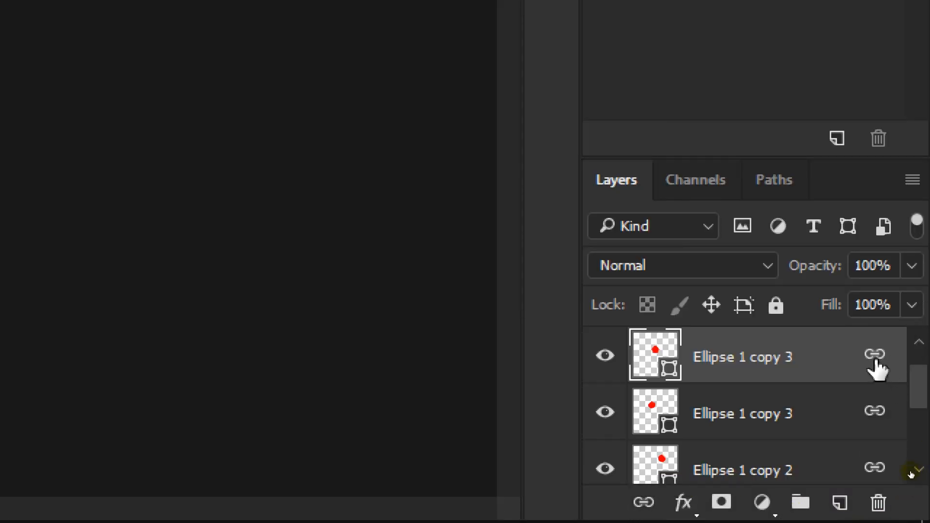
- Unlink the cloud's lower-left circle, move it away on its own, and shift the circles that are still linked
click(830, 429)
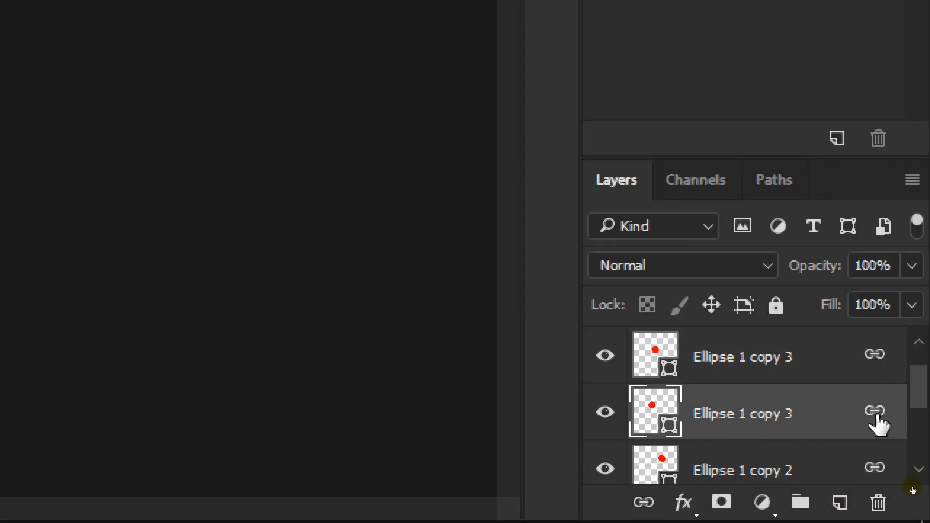
click(643, 503)
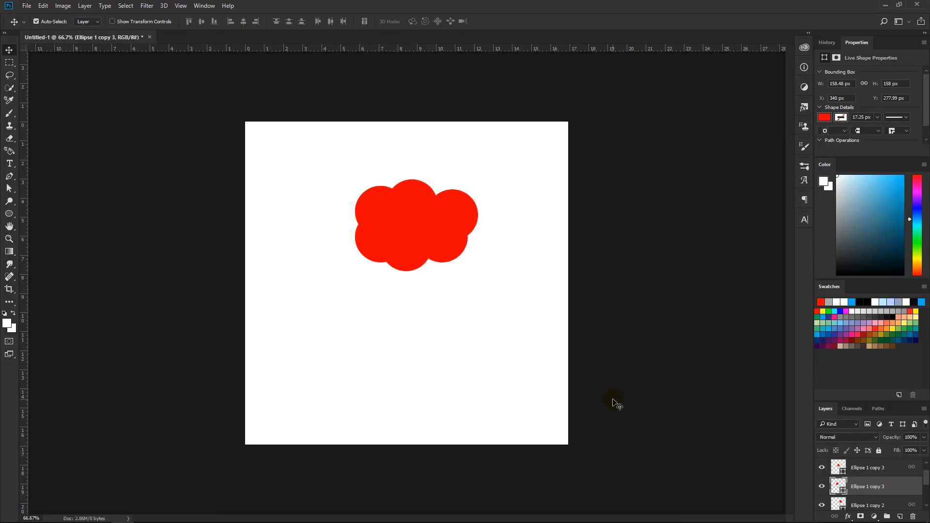
click(517, 345)
click(384, 254)
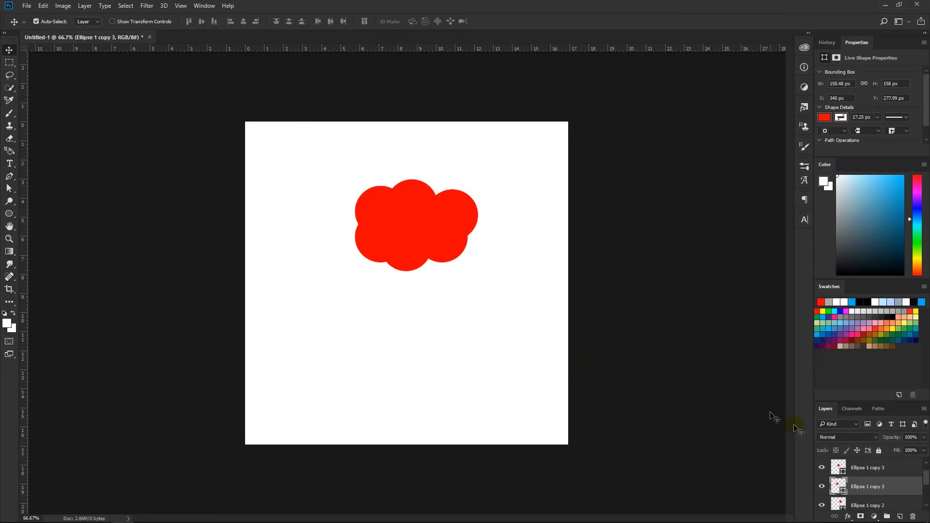
drag(357, 245, 449, 214)
click(444, 215)
scroll(916, 484, down, 1)
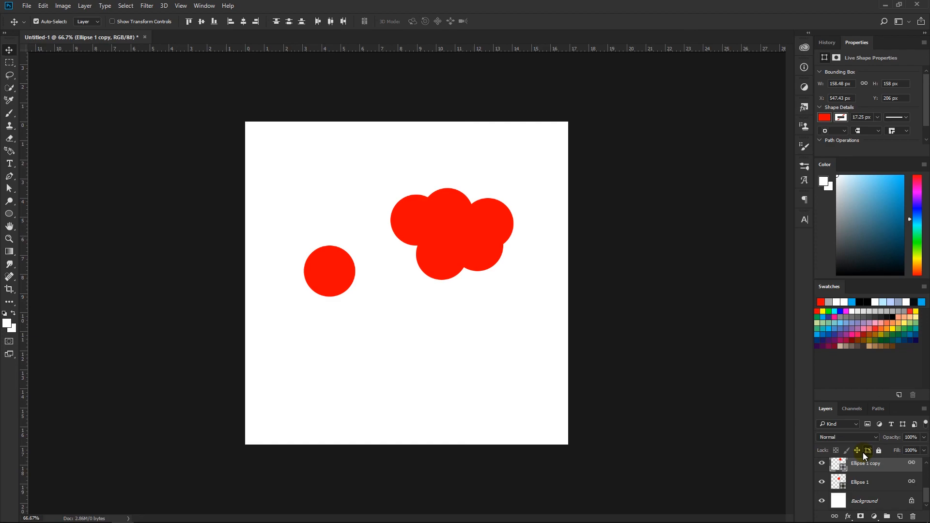
key(ctrl+j)
key(ctrl+j)
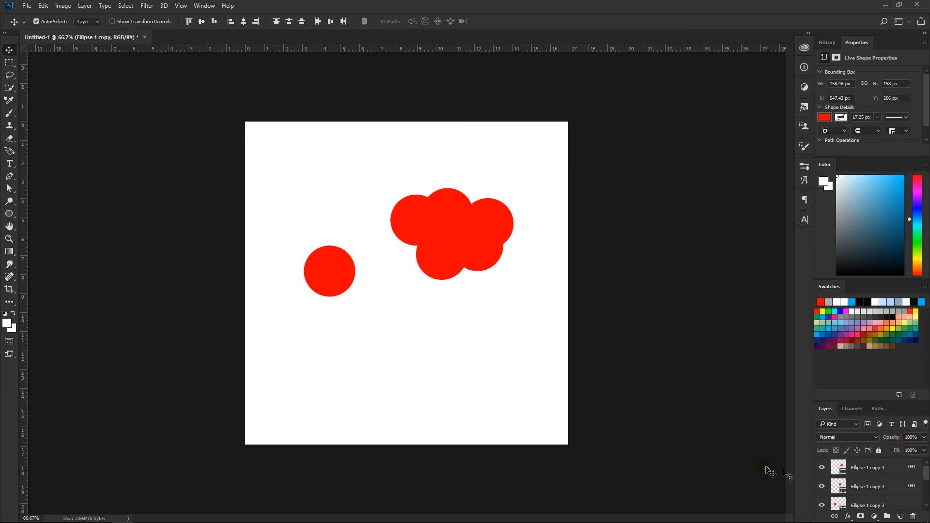